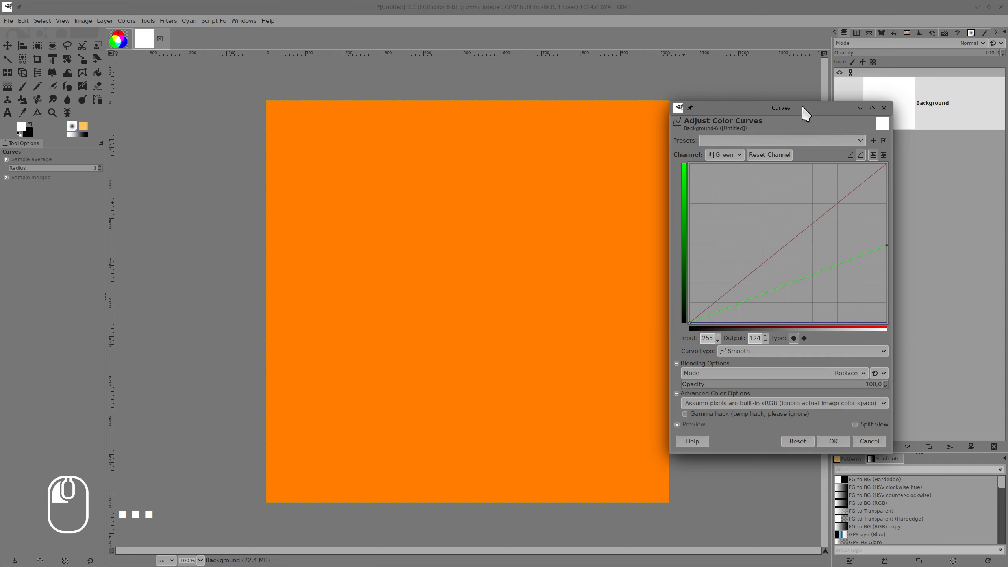
Apply the Curves adjustment to the orange image's Background layer
left_click_drag(801, 106, 814, 105)
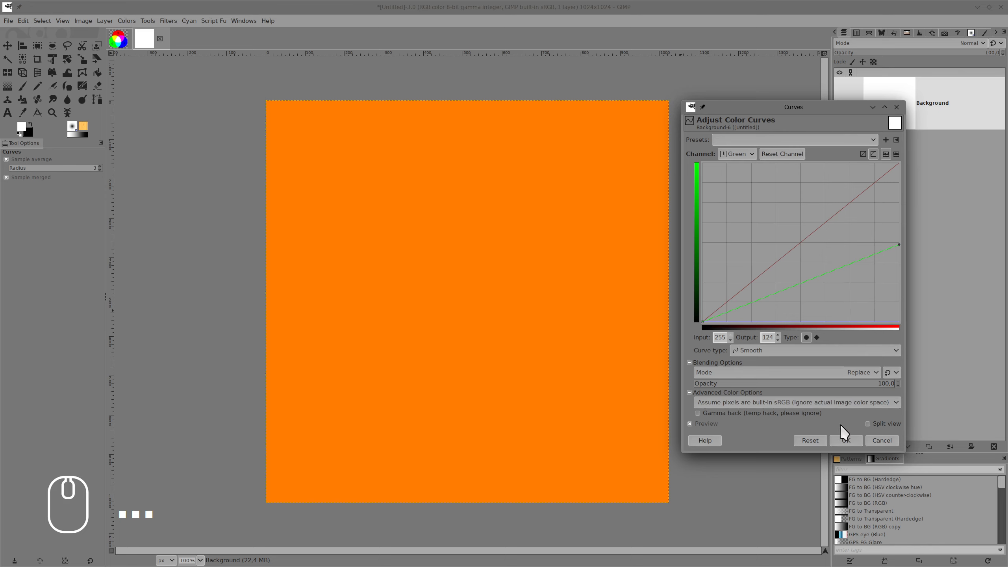
left_click(846, 440)
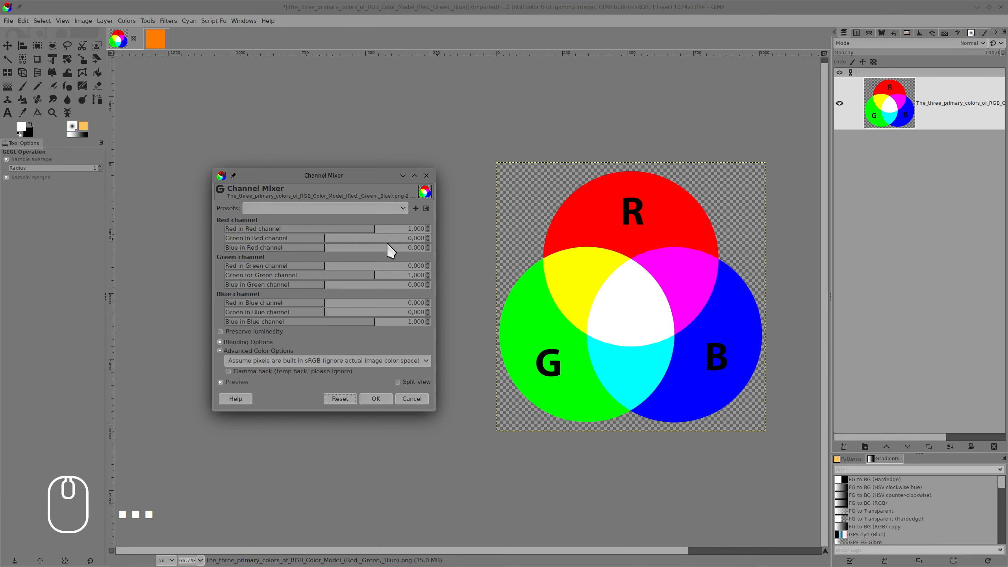
Try a green channel mix of 0,3 red and 0,7 green on the RGB circles, and reset the mixer
left_click(345, 263)
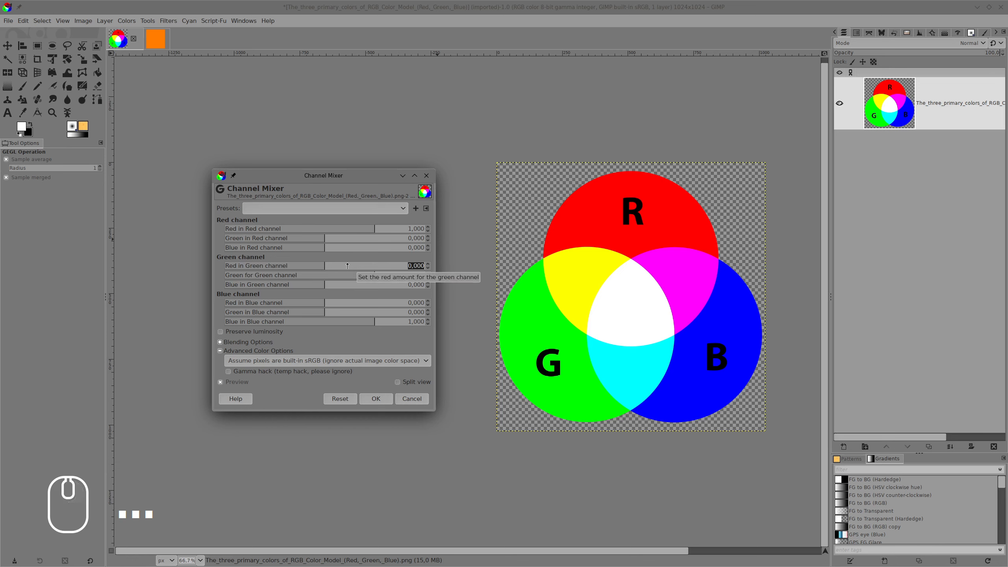
key("BackSpace")
key("Return")
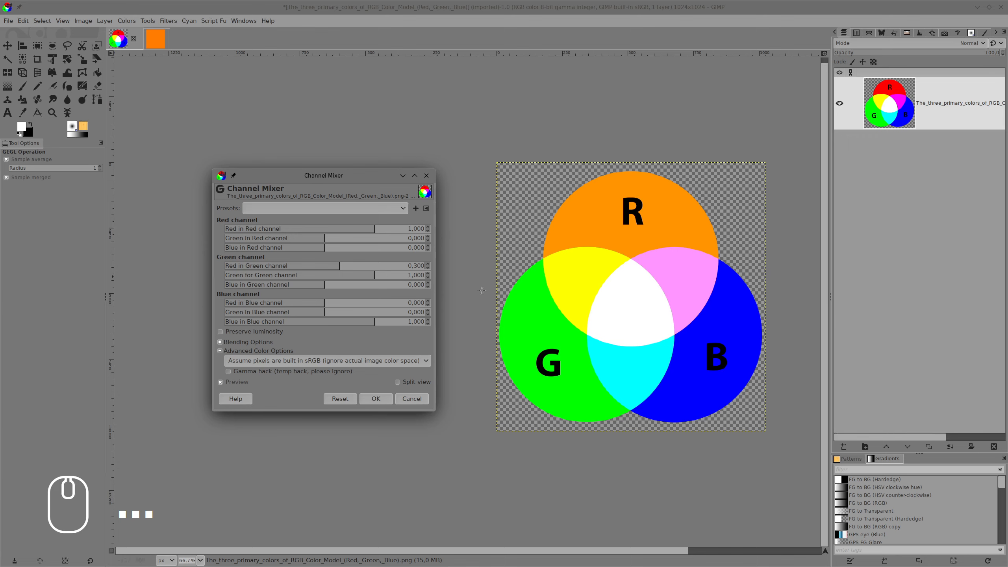
right_click(377, 277)
type("0,7")
key("Return")
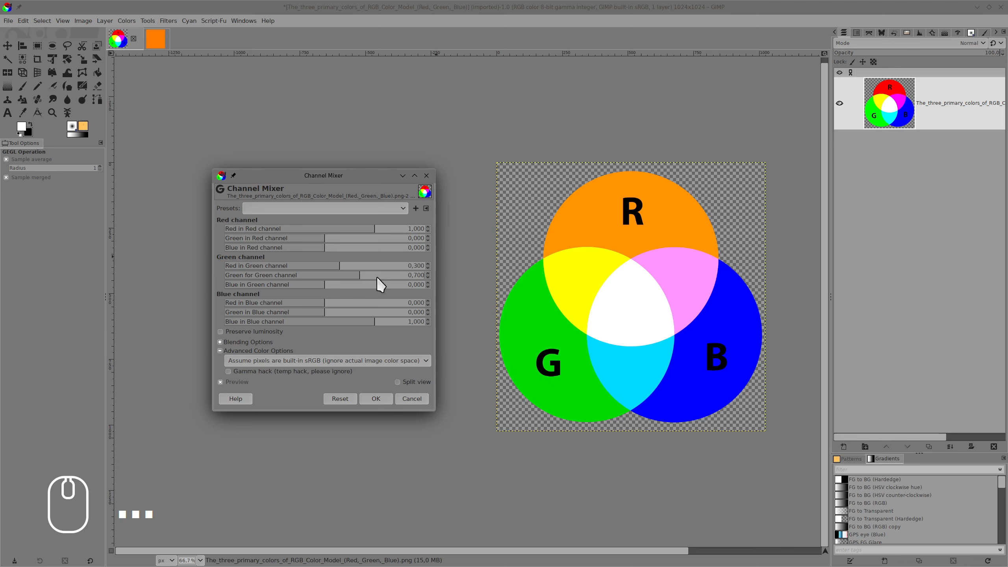
left_click(338, 397)
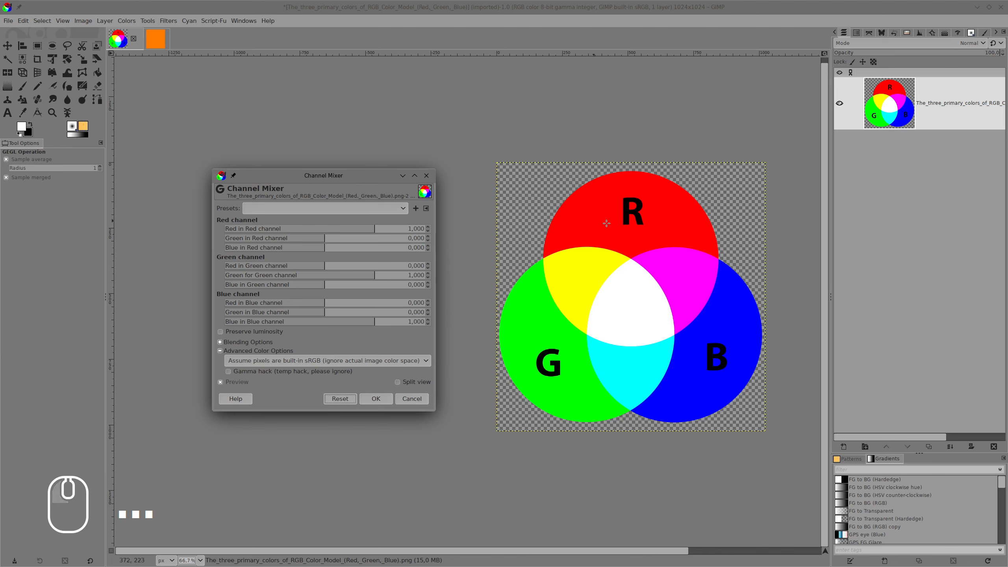
Replace green with blue in the green channel by setting its green amount to 0 and its blue amount to 1
left_click(347, 276)
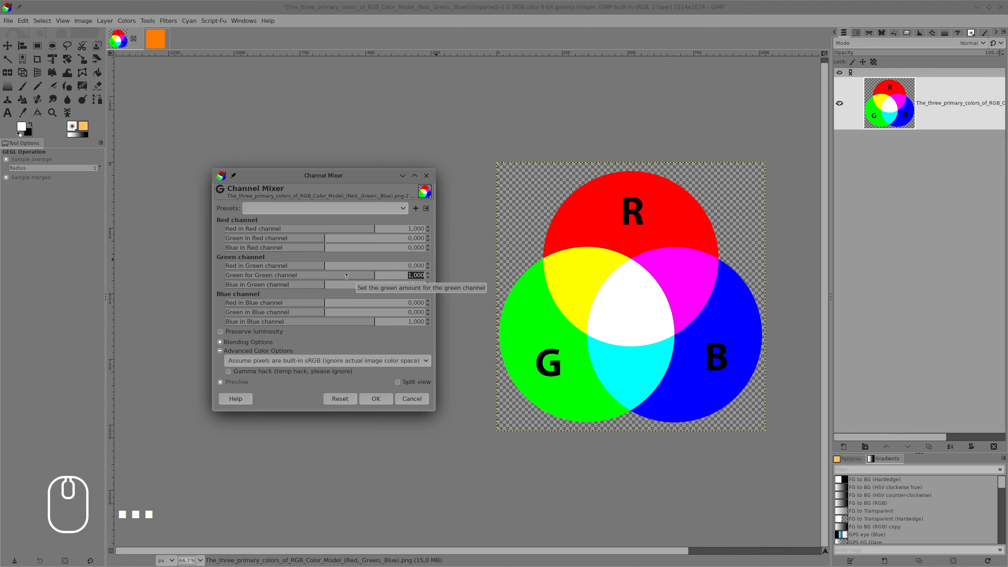
type("0")
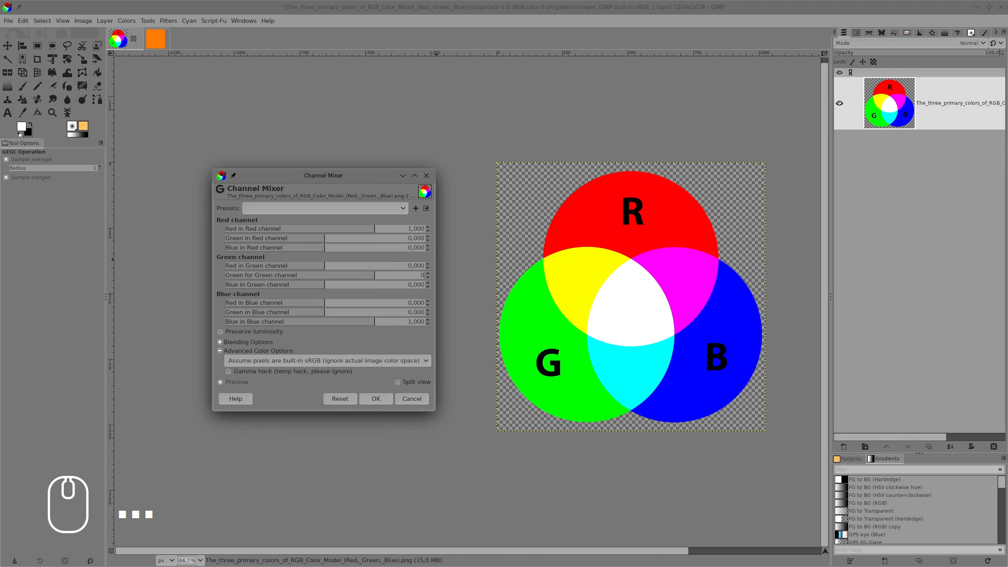
key("Return")
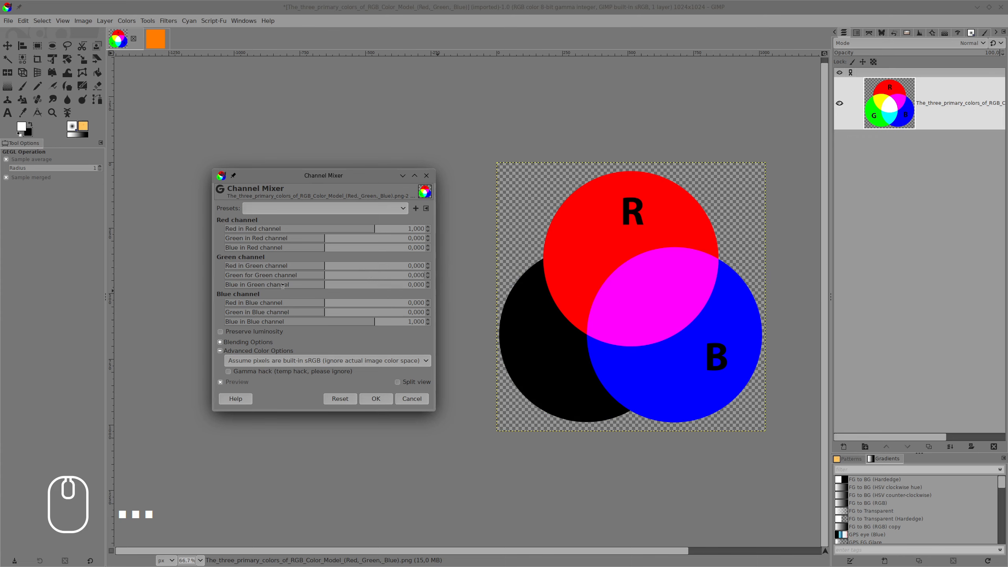
left_click(340, 286)
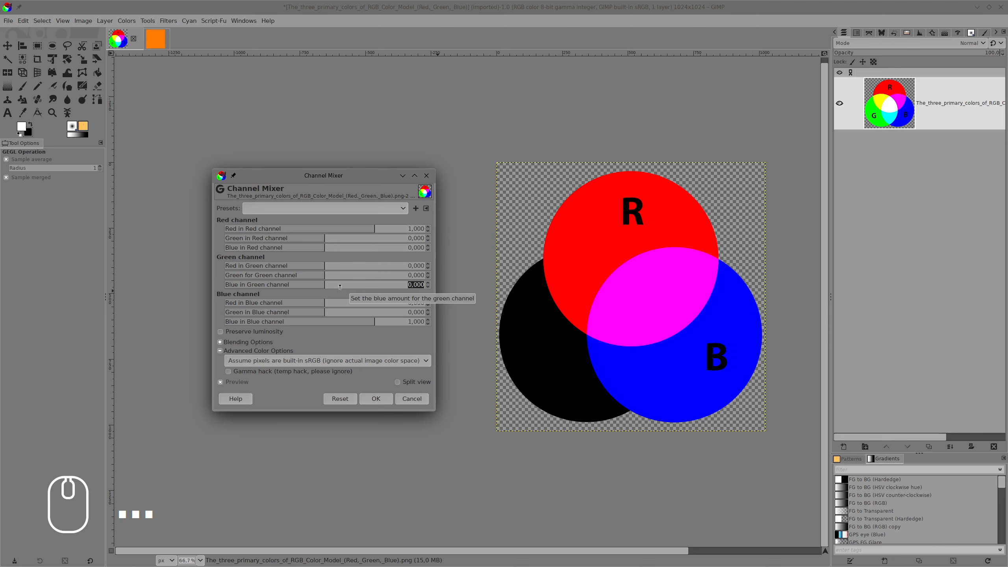
type("1")
key("Return")
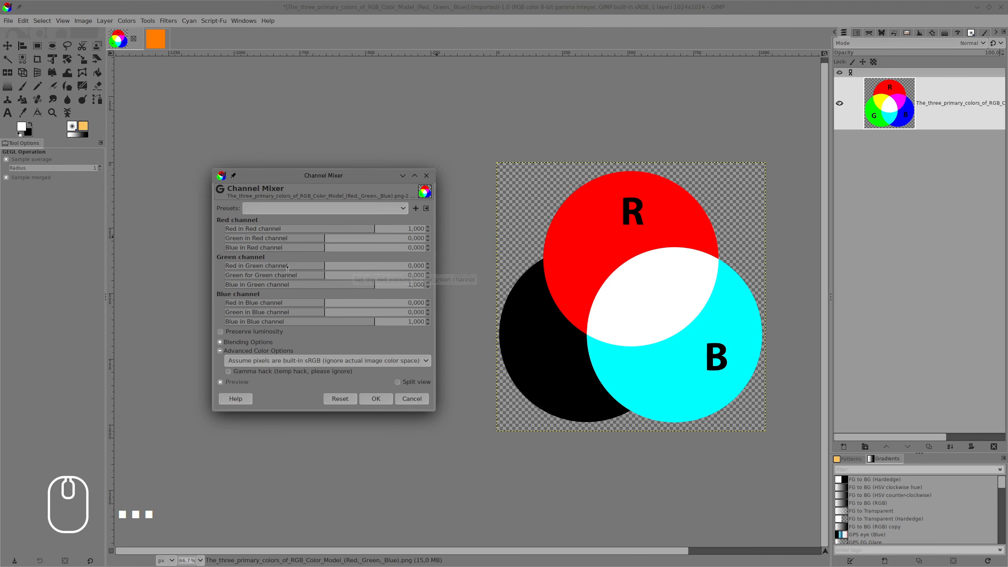
Try 0,3 red and 0,7 blue in the green channel, and reset the mixer
right_click(346, 266)
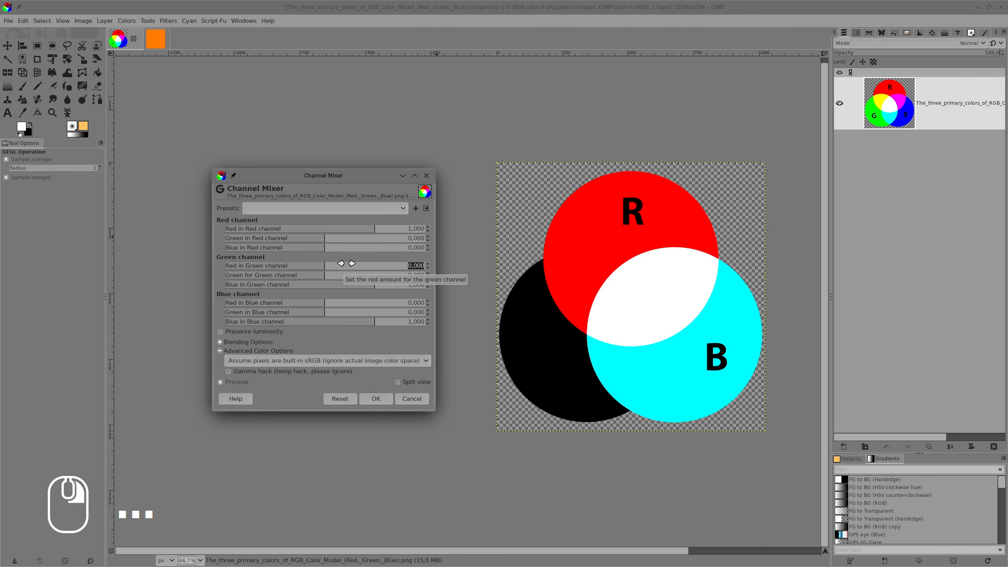
type(",")
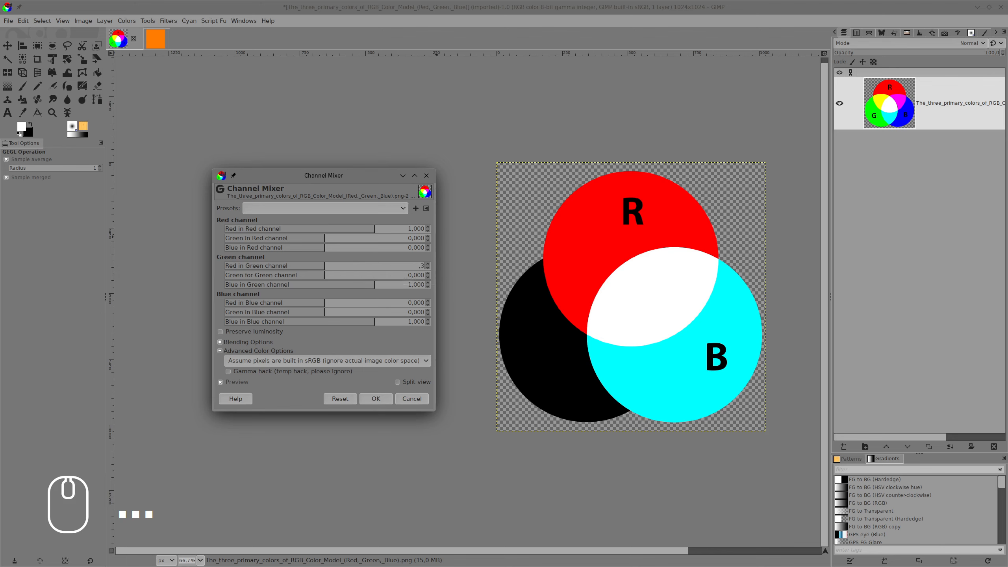
type("3")
key("Return")
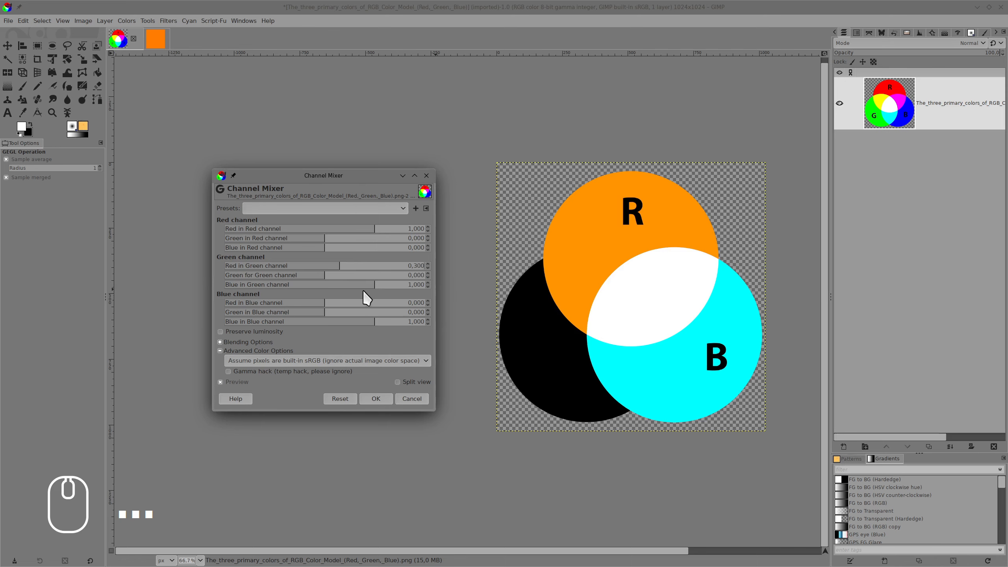
right_click(373, 285)
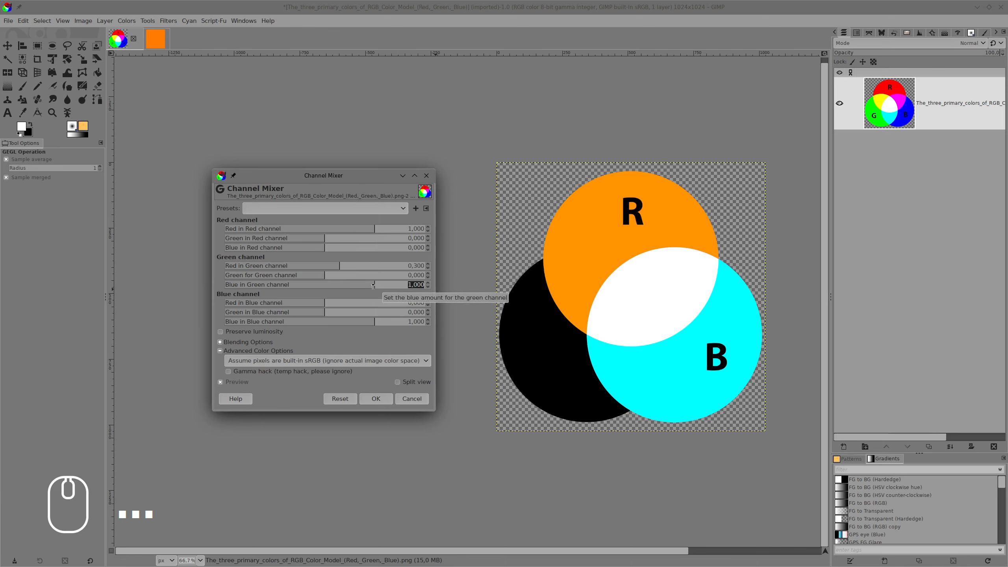
type(",7")
key("Return")
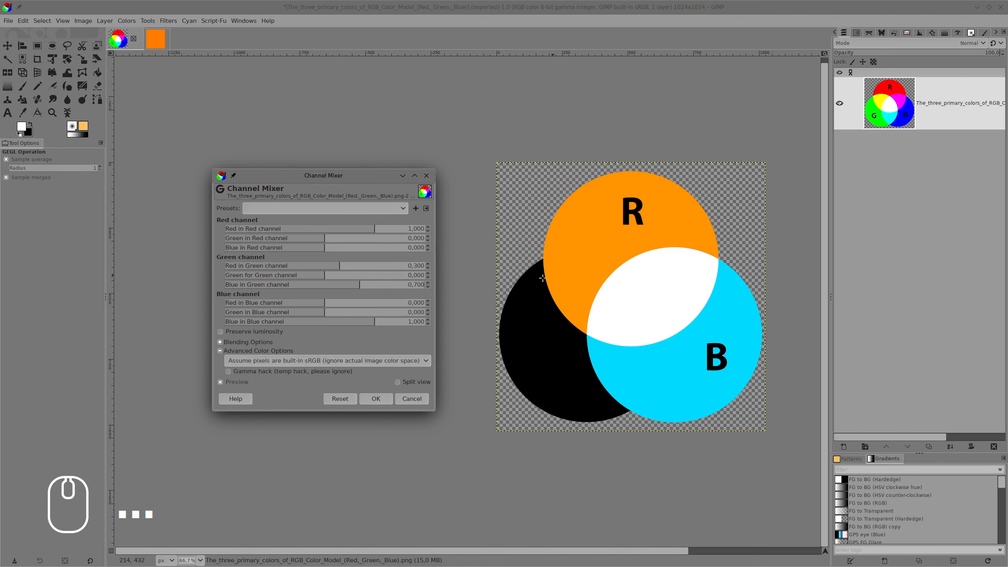
left_click(340, 398)
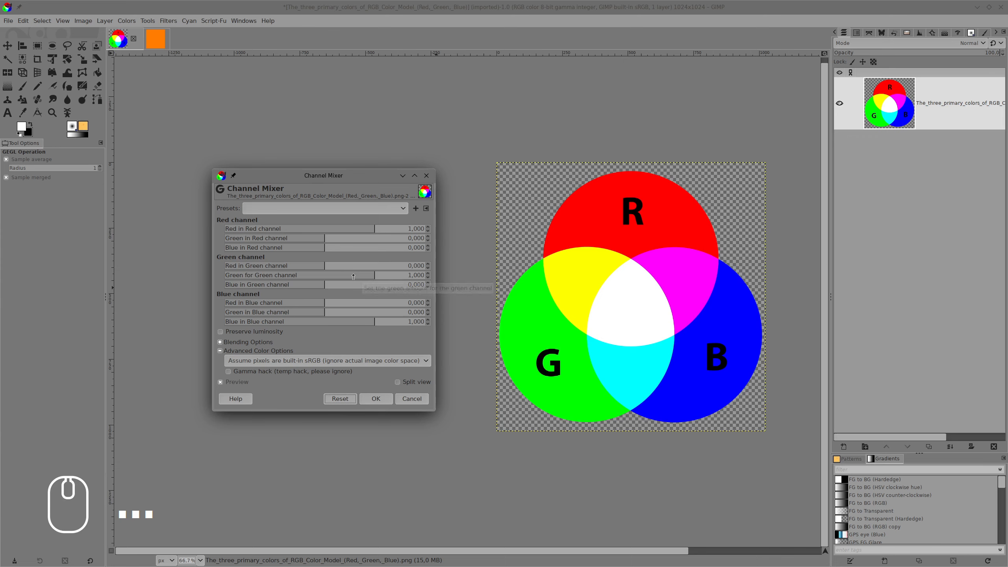
Replace blue with green in the blue channel by setting its blue amount to 0 and its green amount to 1
left_click(361, 321)
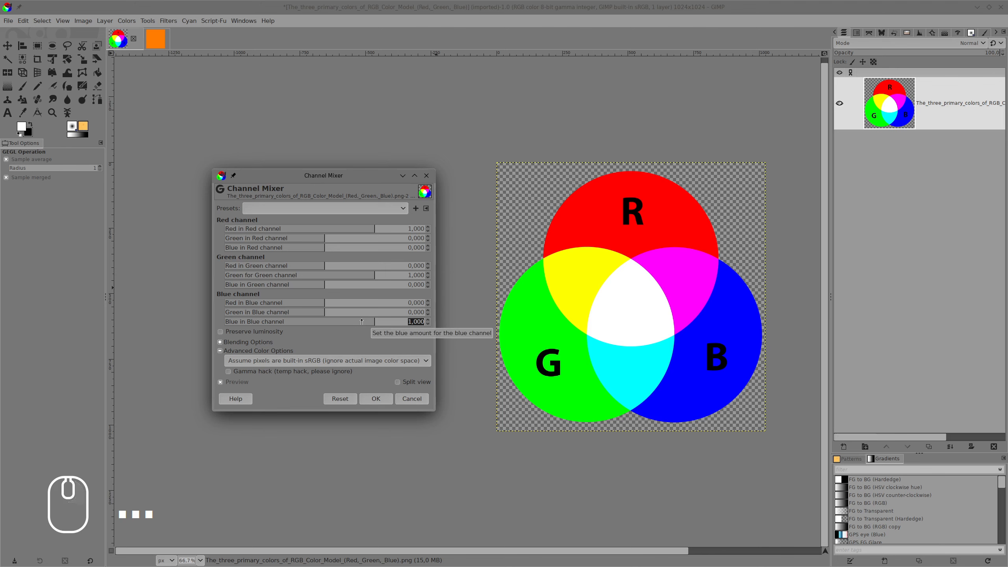
type("0")
key("Return")
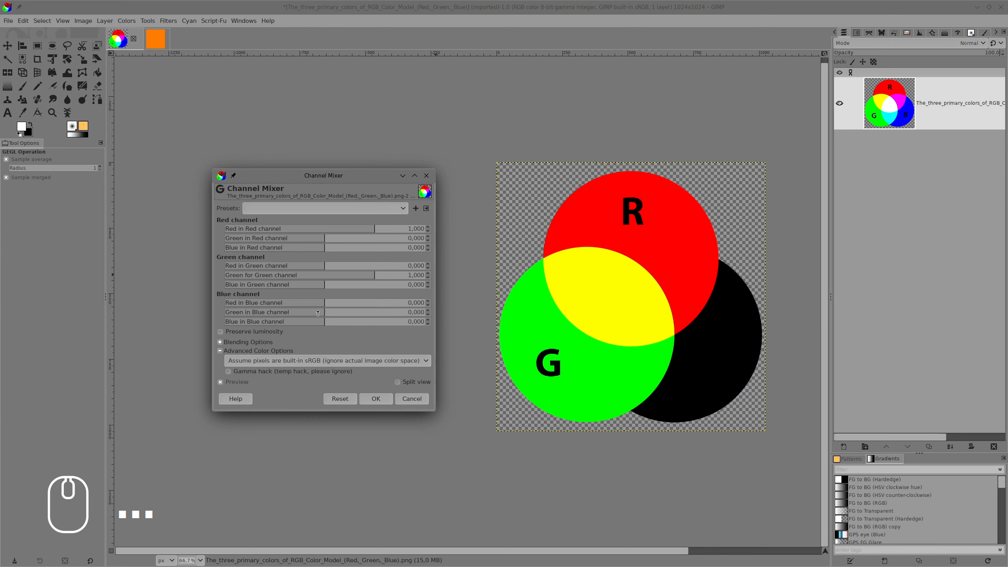
left_click(363, 313)
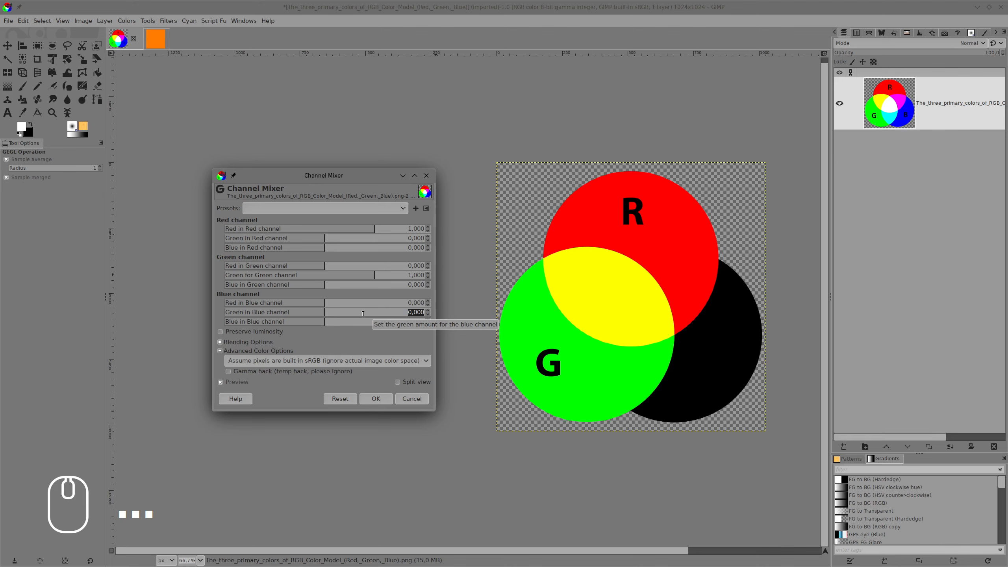
type("1")
key("Return")
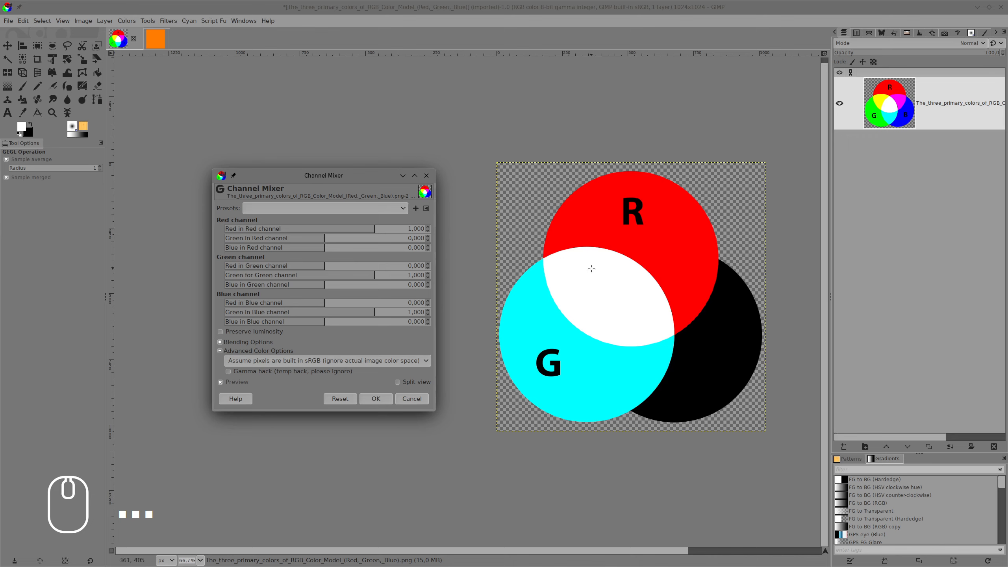
Try 0,3 red and 0,7 green in the green channel with the swapped blue channel, and reset the mixer
left_click(351, 266)
type("0,3")
key("Return")
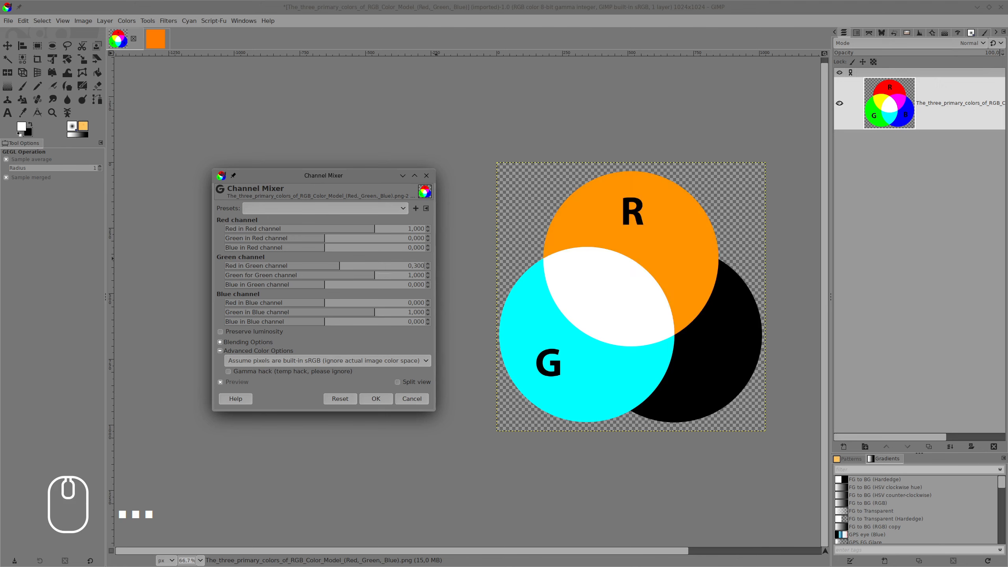
left_click(359, 274)
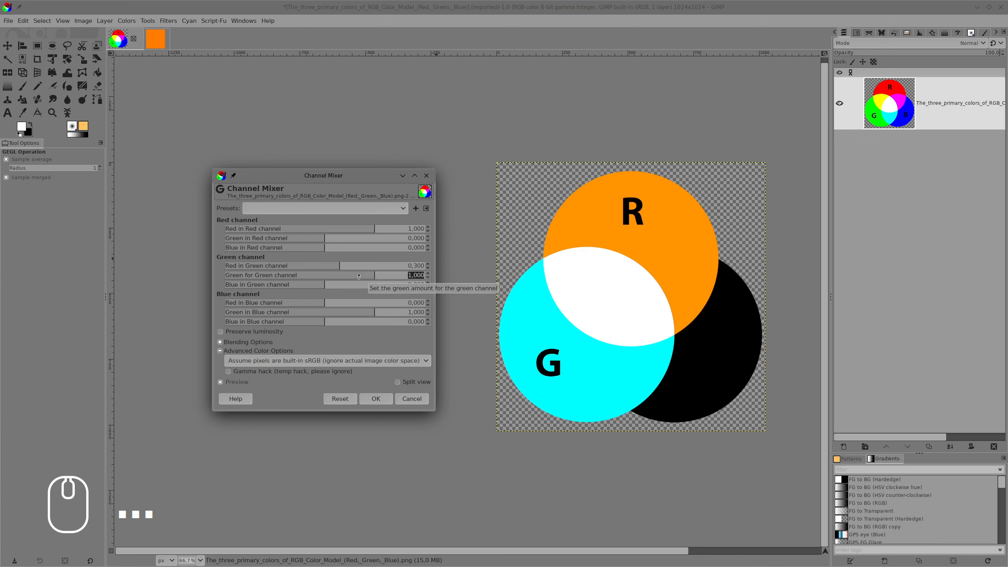
type("0,7")
key("Return")
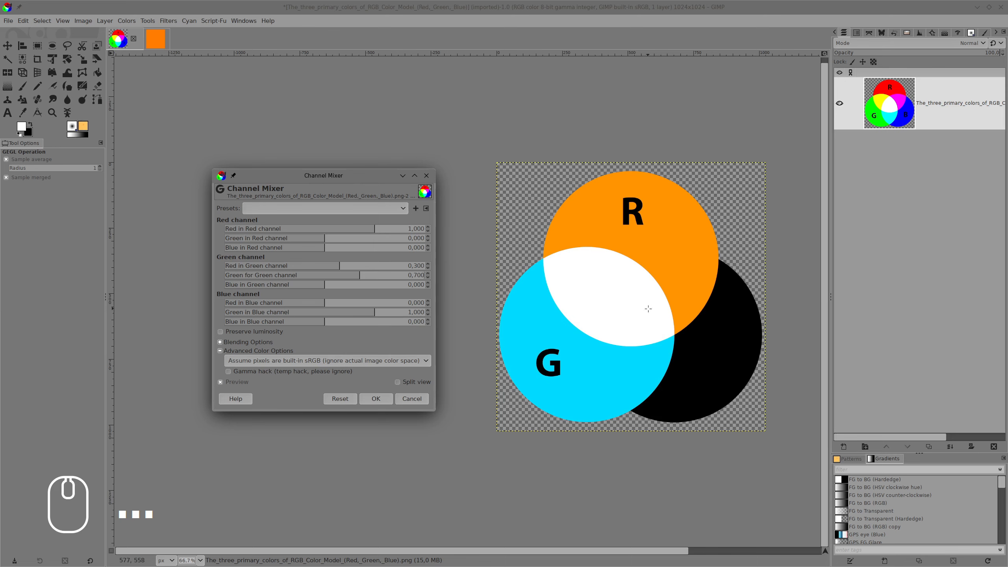
left_click_drag(647, 309, 618, 307)
key("shift+super+F11")
left_click(341, 398)
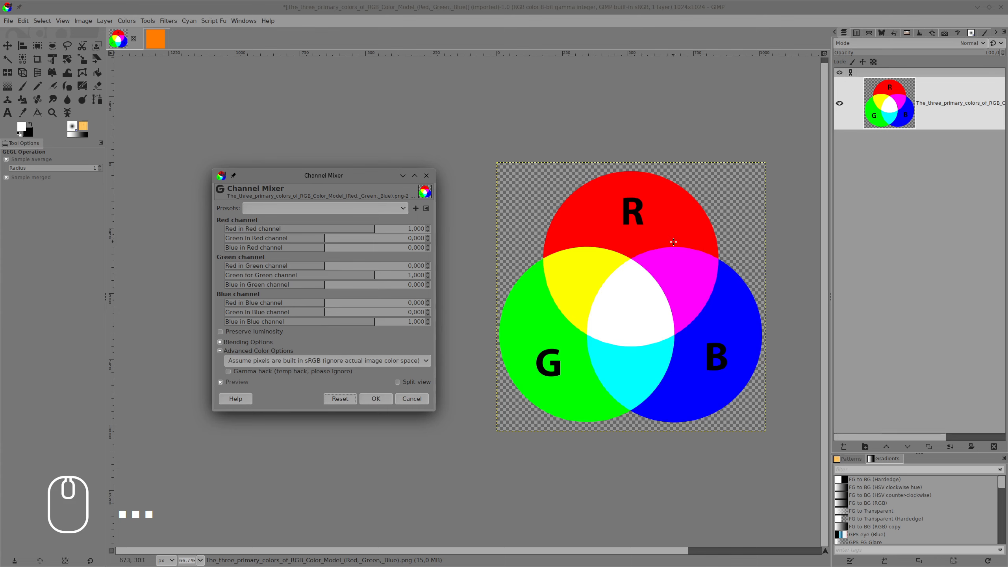
key("shift+super")
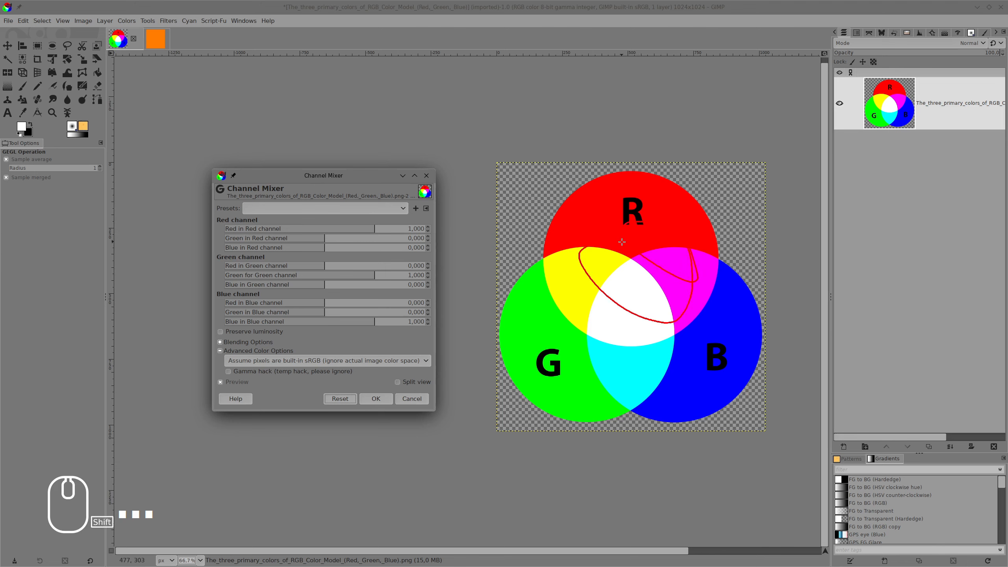
key("shift+super+F11")
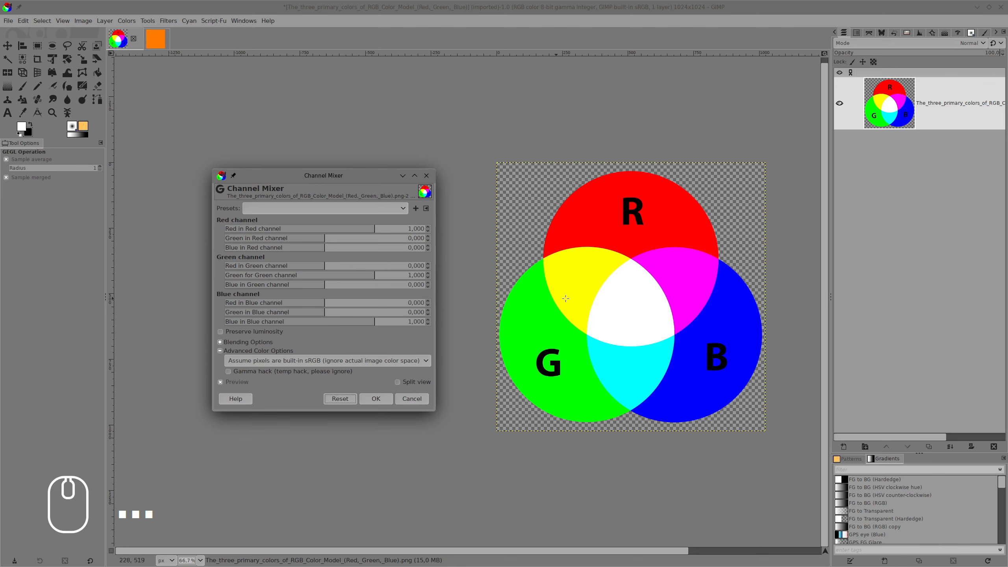
Set the blue channel mix to -0,5 red, 1 green and 0,5 blue
left_click(376, 322)
type(",5")
key("Return")
left_click(403, 314)
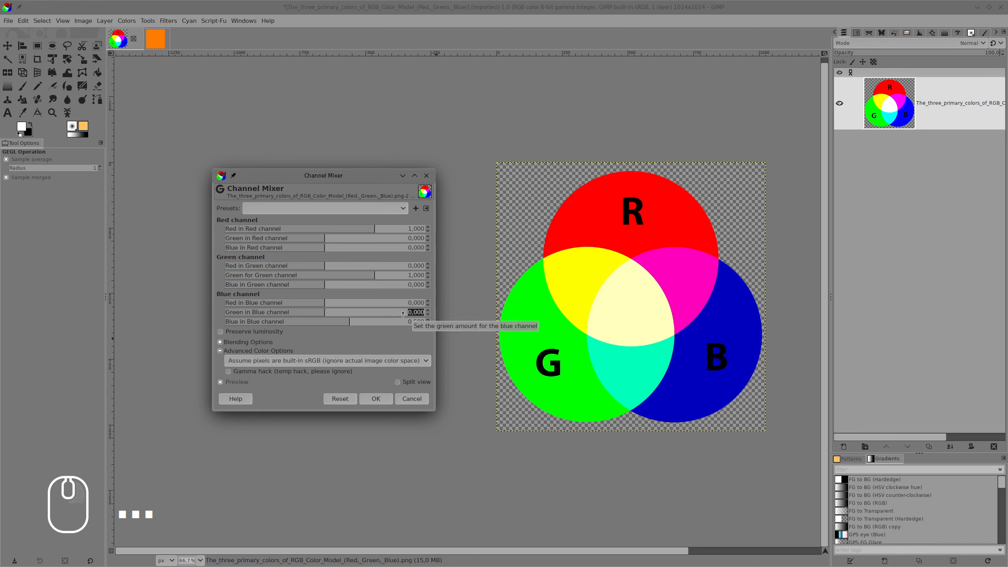
type("1")
key("Return")
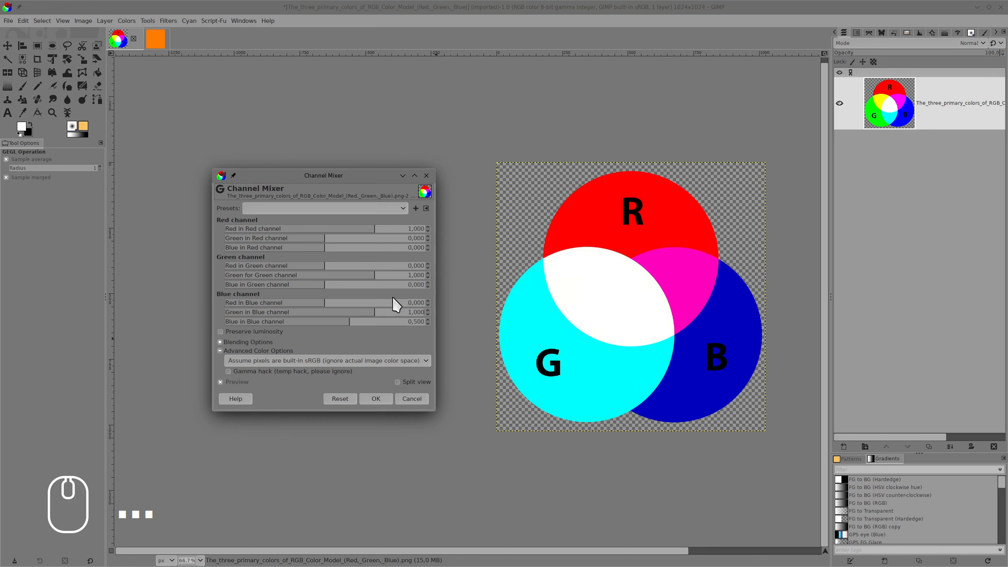
left_click(368, 302)
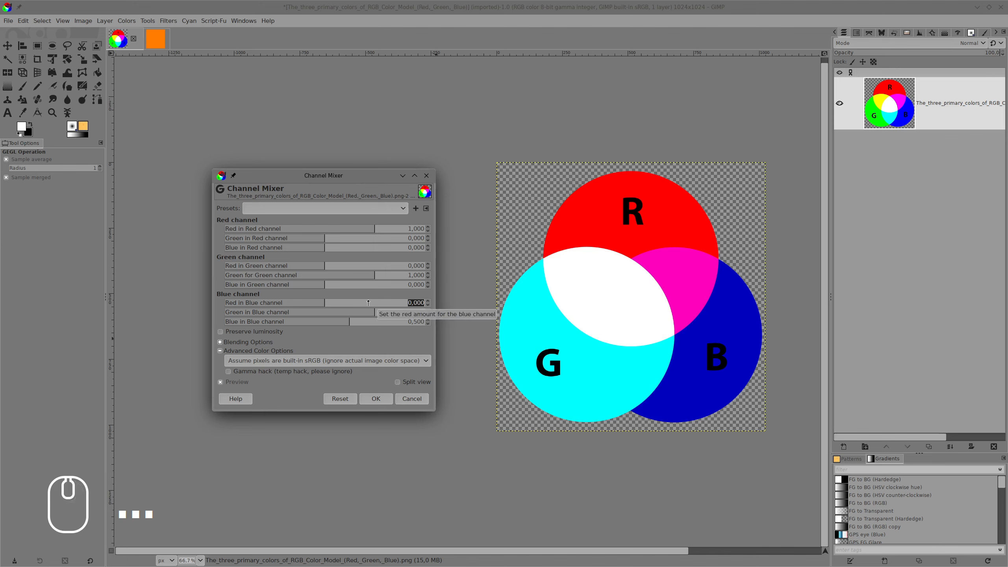
type("-,5")
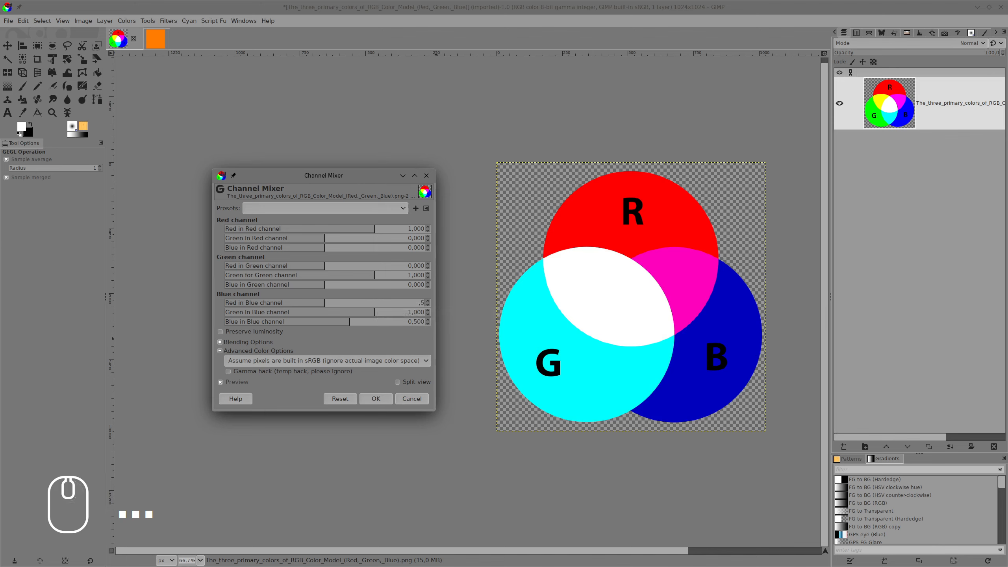
key("Return")
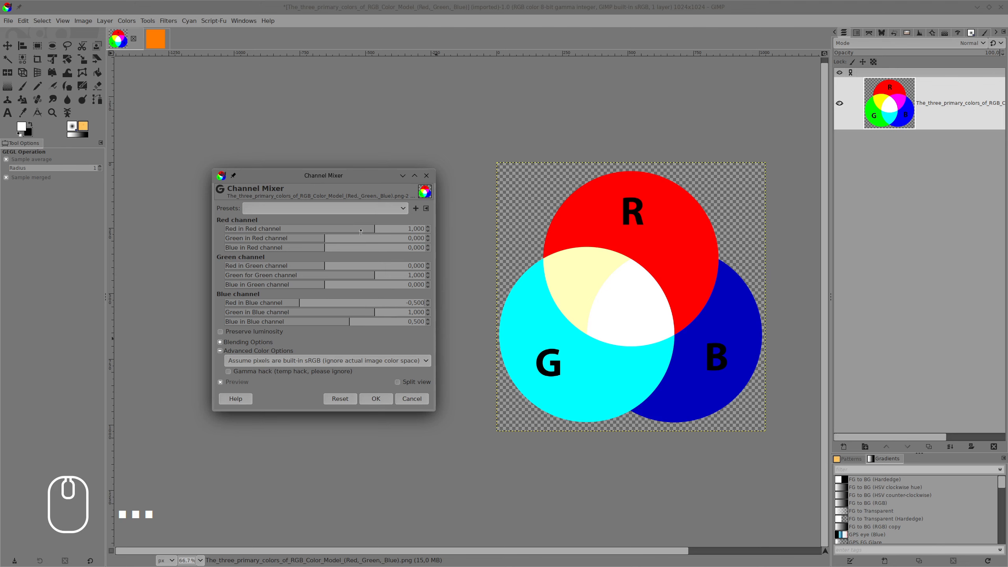
Set the red channel mix to 0,5 red and 0,5 blue
left_click(374, 228)
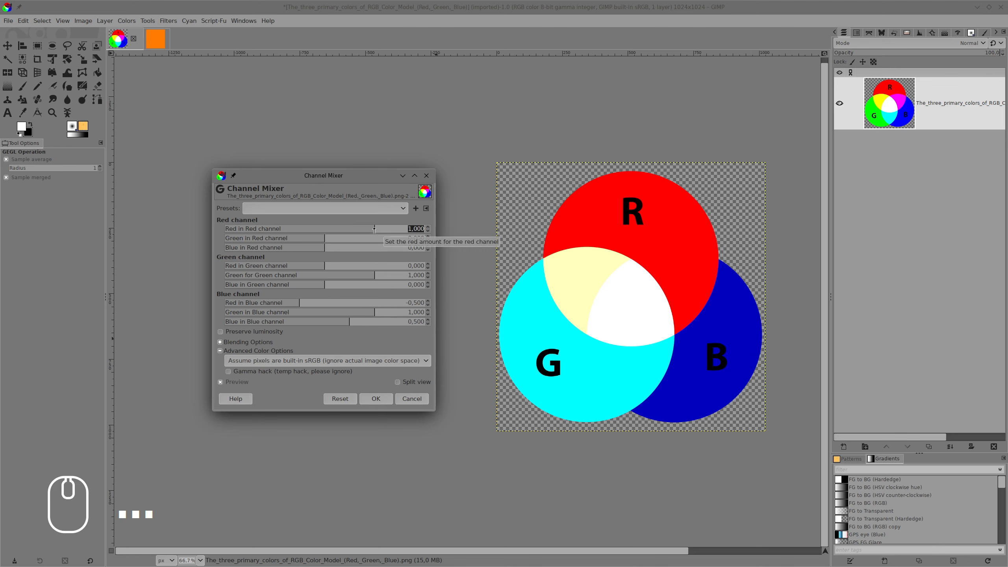
type(",5")
key("Return")
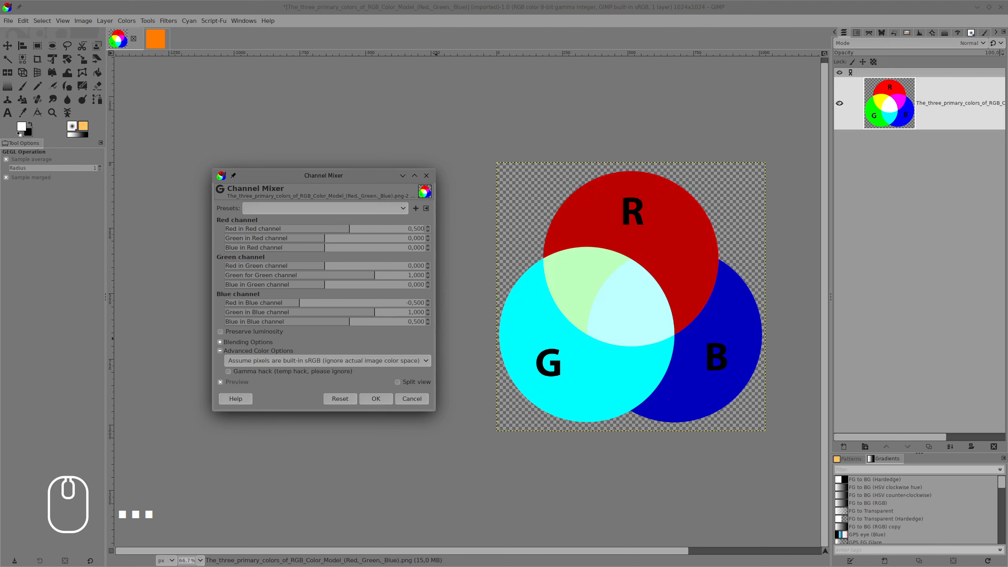
left_click(358, 248)
type(",5")
key("Return")
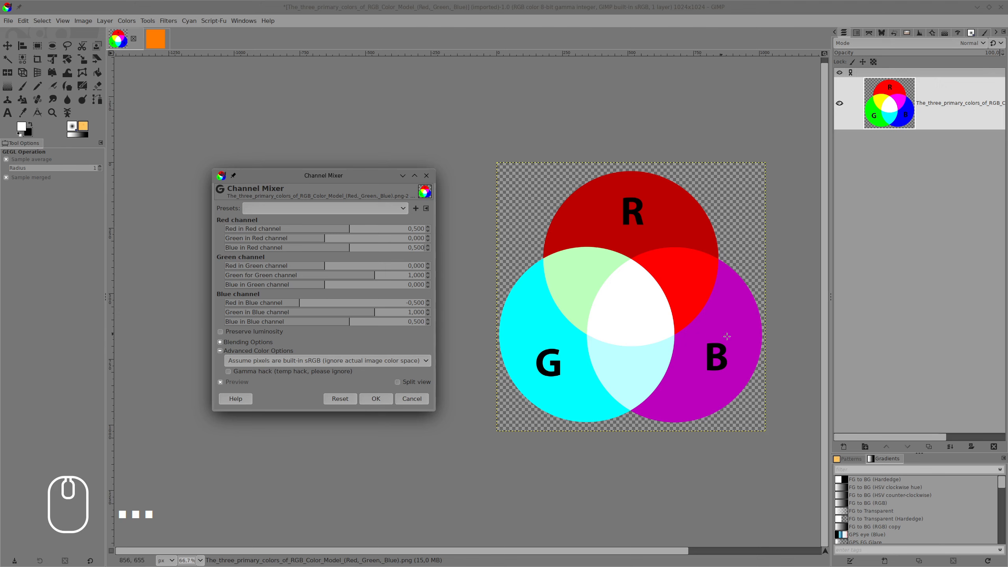
Set the green channel mix to 0,5 green and 0,5 blue, and raise its red amount to 0,075
left_click(355, 274)
type(",5")
key("Return")
right_click(356, 284)
type(",")
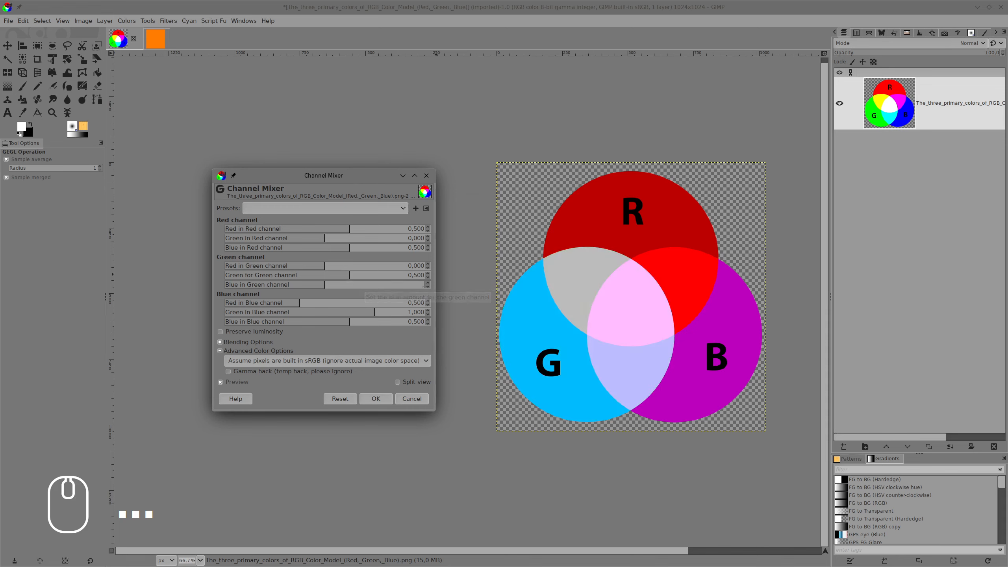
type("5")
key("Return")
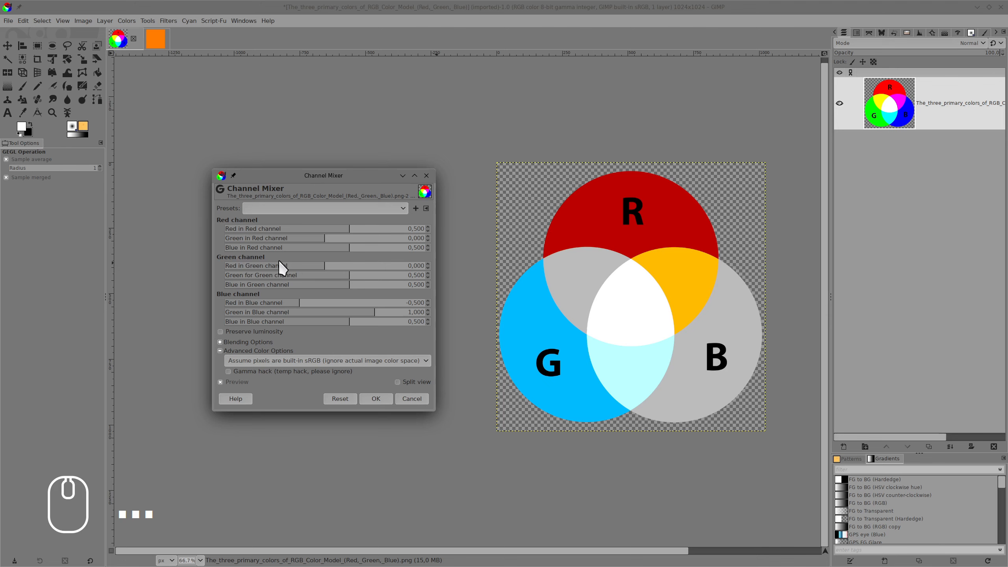
left_click(328, 265)
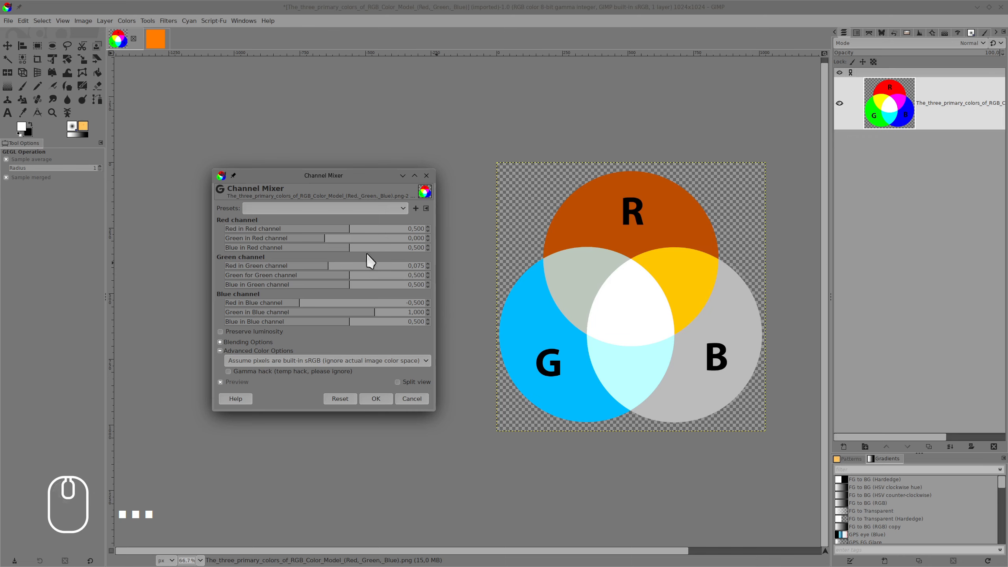
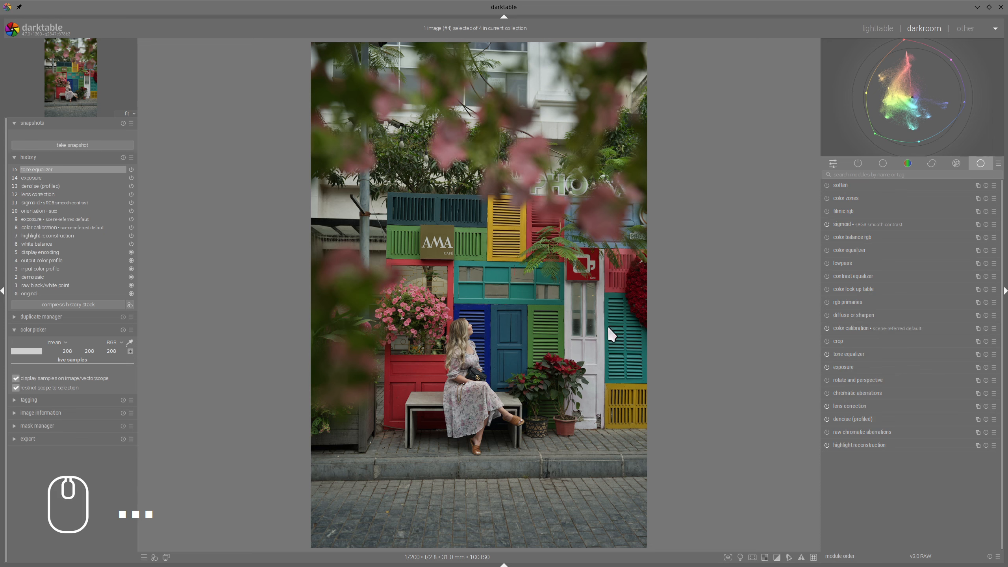
Switch to darktable and white-balance the street photo in color calibration by sampling the white building facade above the AMA shutters
left_click(843, 327)
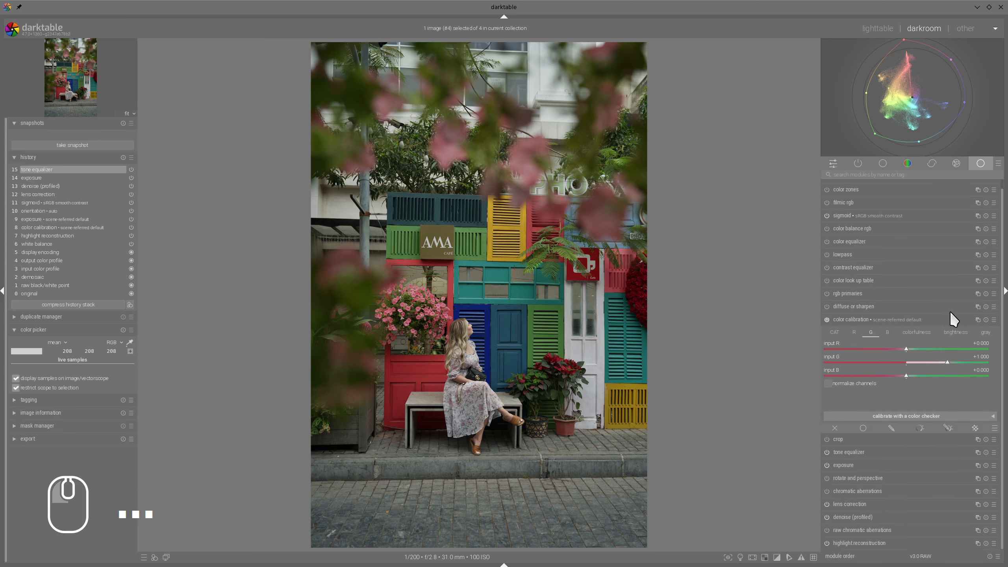
left_click(992, 351)
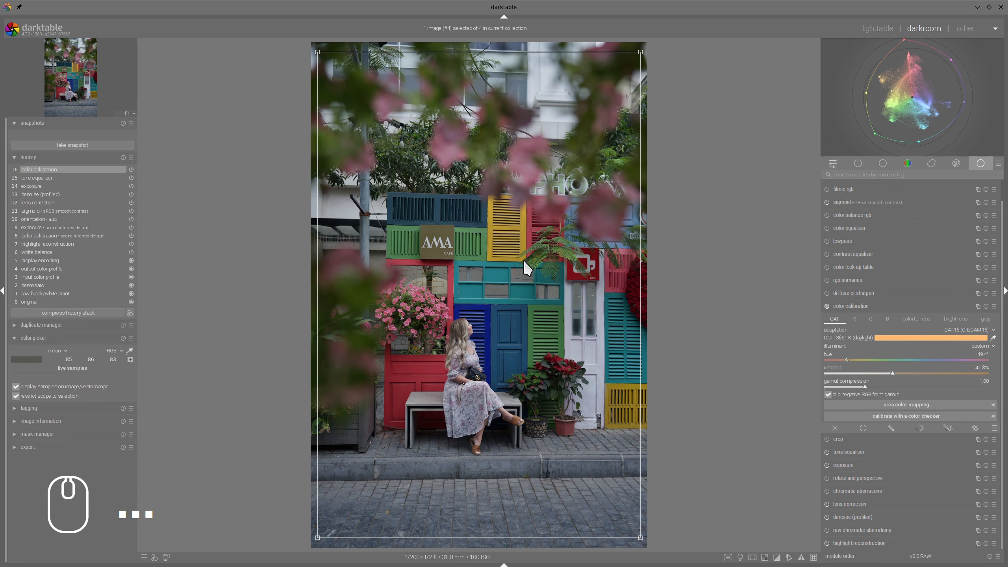
left_click(536, 87)
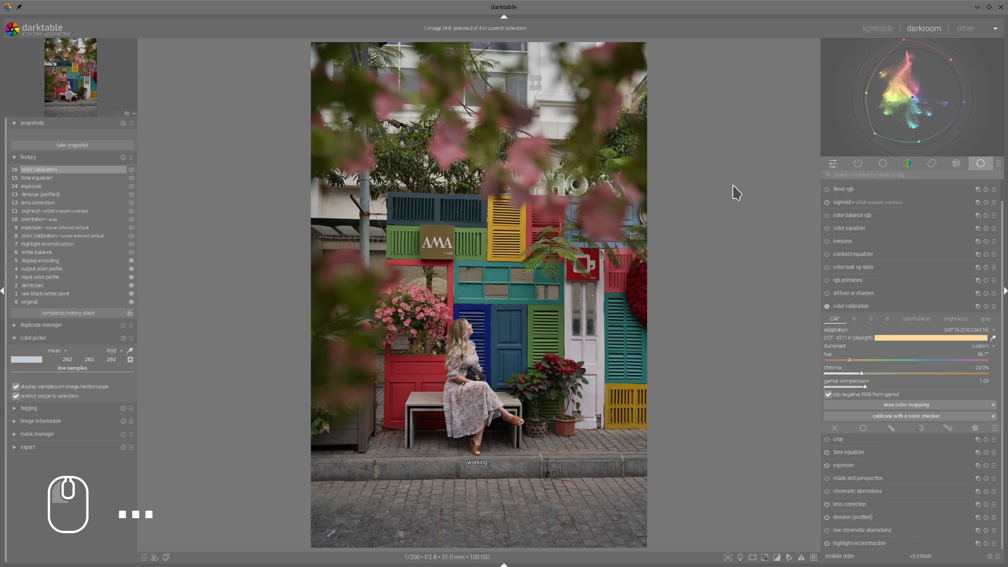
left_click(868, 305)
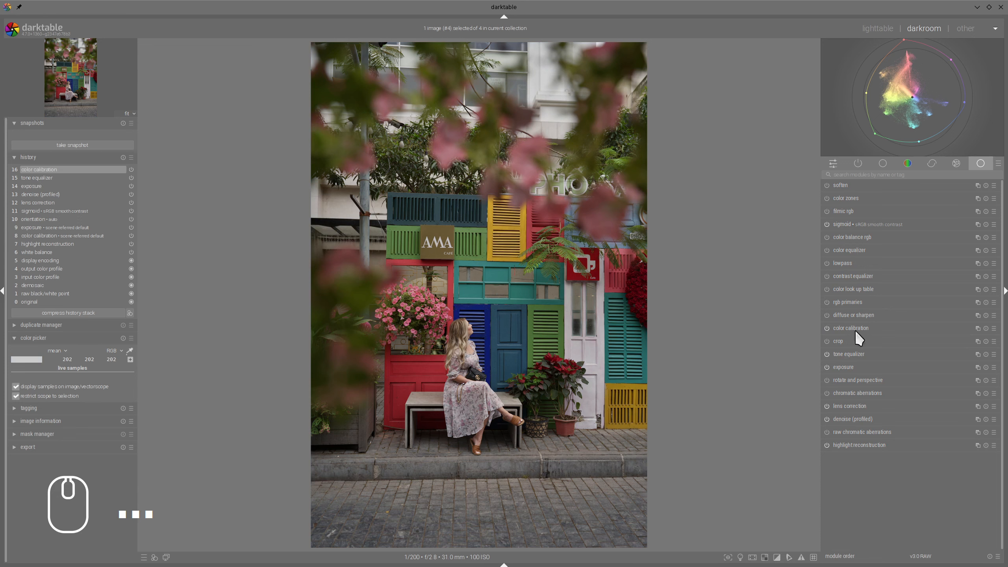
Add a second color calibration instance and rename it "teal and orange"
mouse_move(864, 330)
right_click(977, 328)
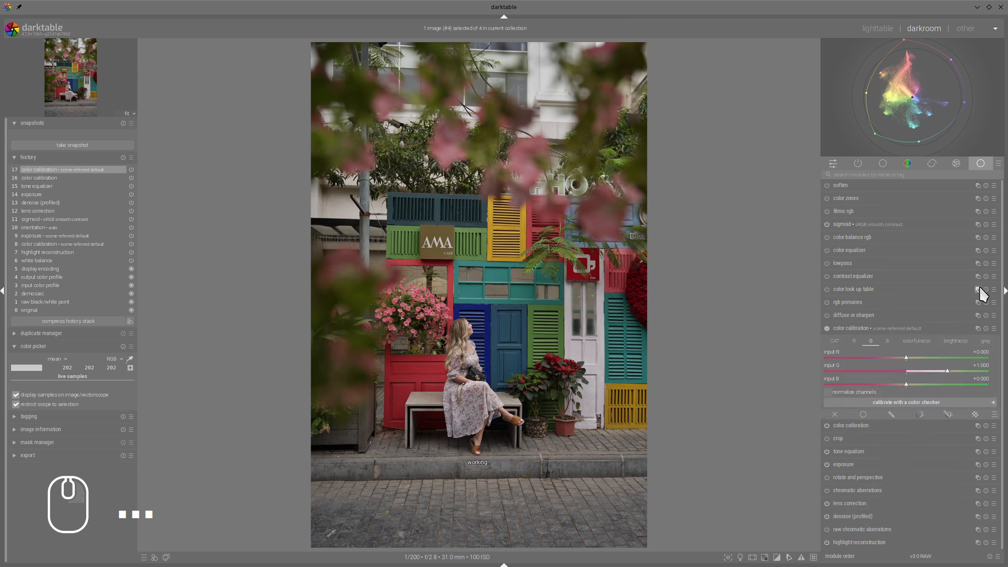
left_click(856, 328)
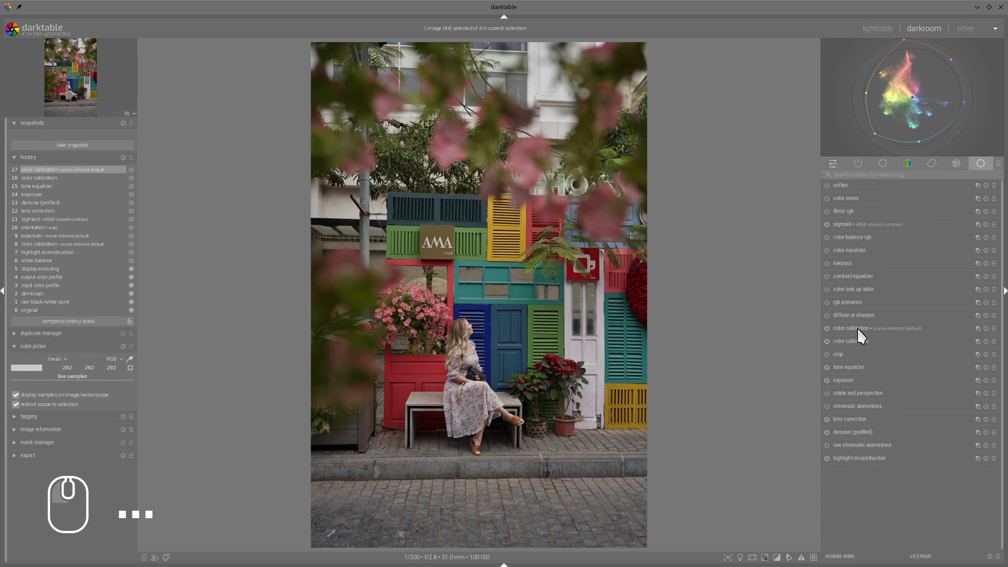
left_click(977, 328)
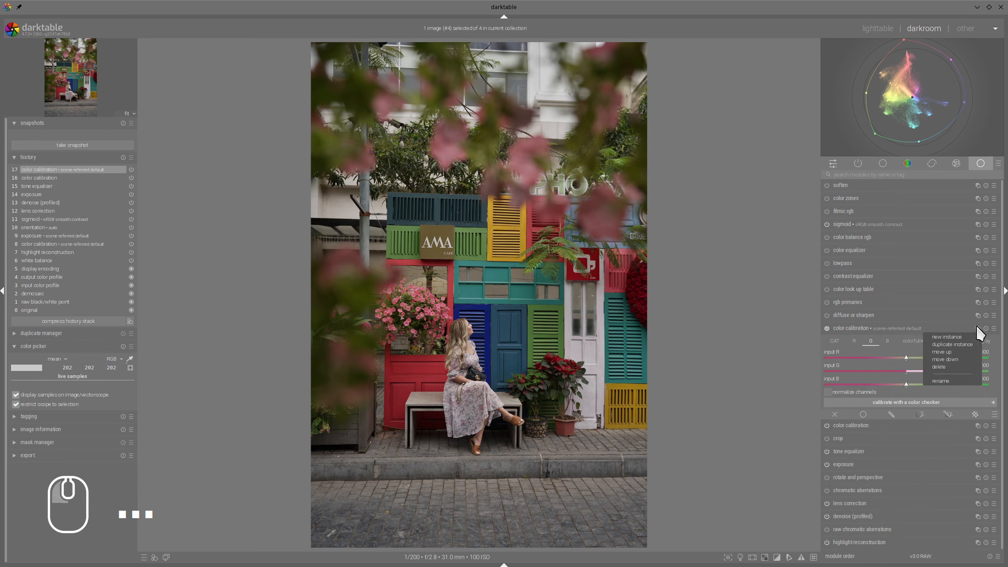
left_click(943, 383)
type("teal an")
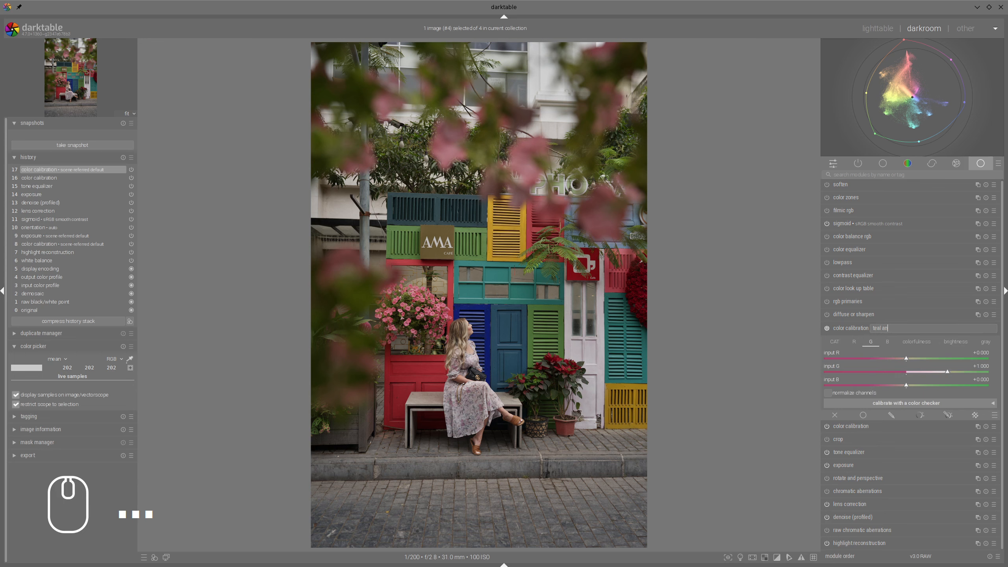
type("d orange")
key("Return")
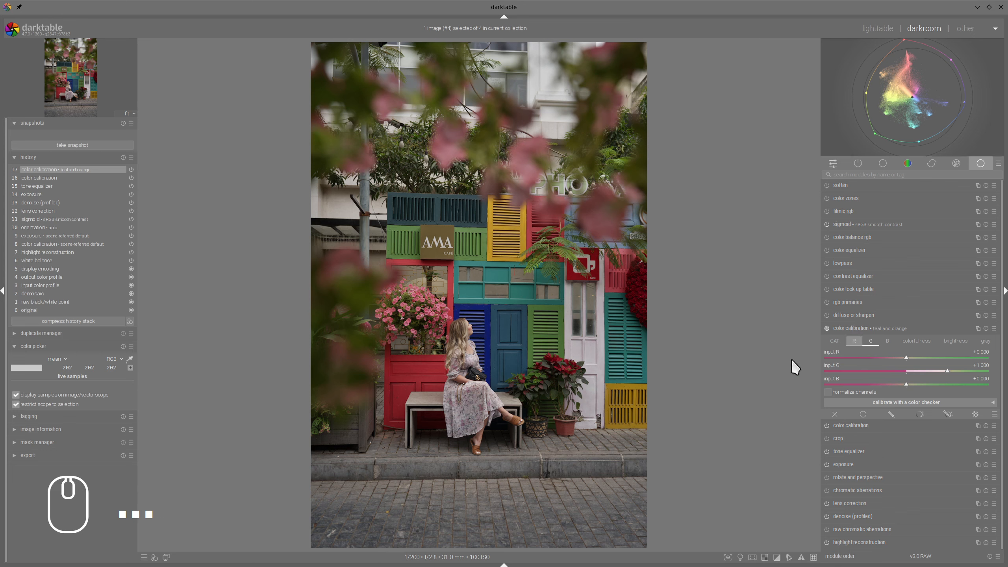
In the teal and orange instance's green channel, set input G to 0 and input B to 1
right_click(916, 366)
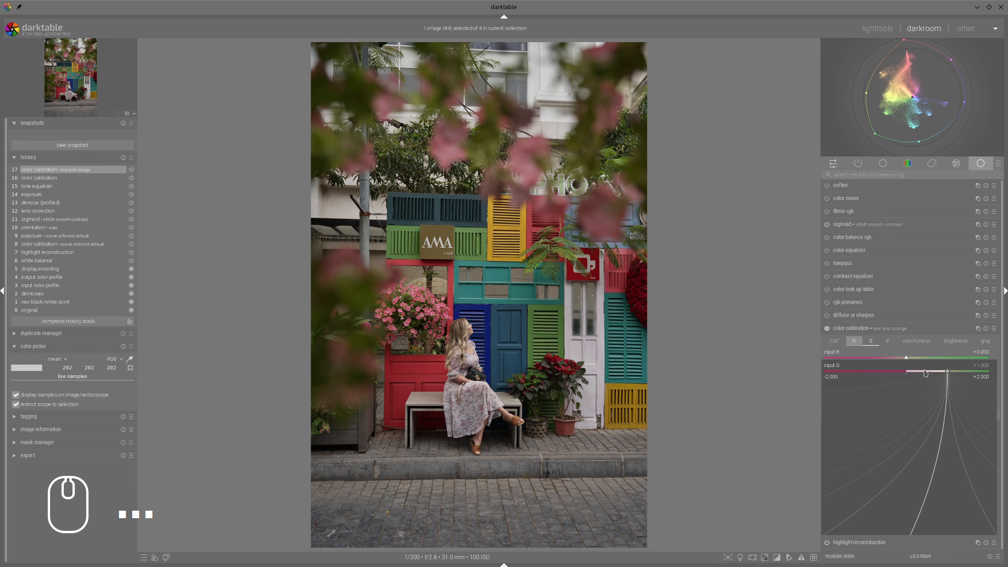
left_click(924, 374)
right_click(933, 384)
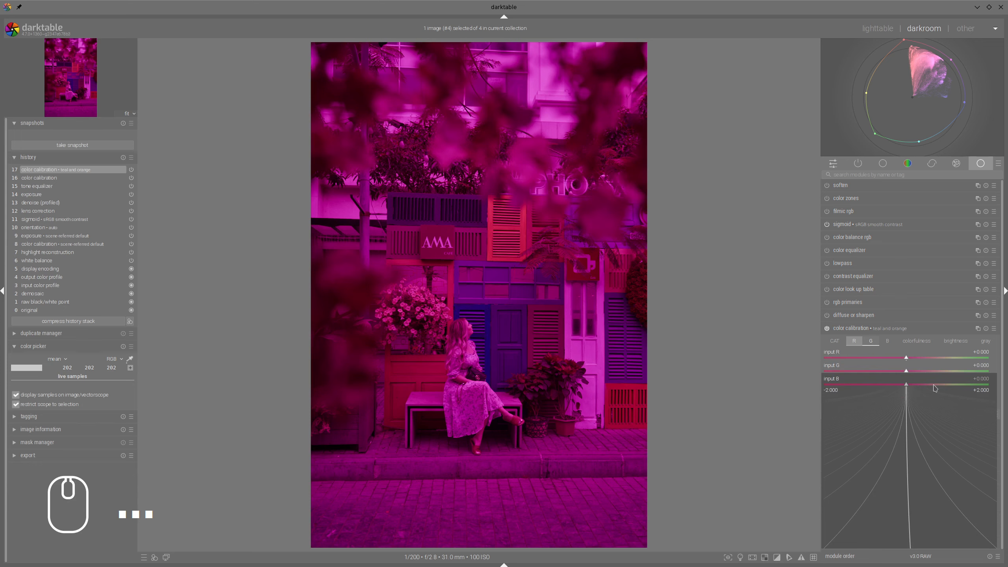
left_click(934, 384)
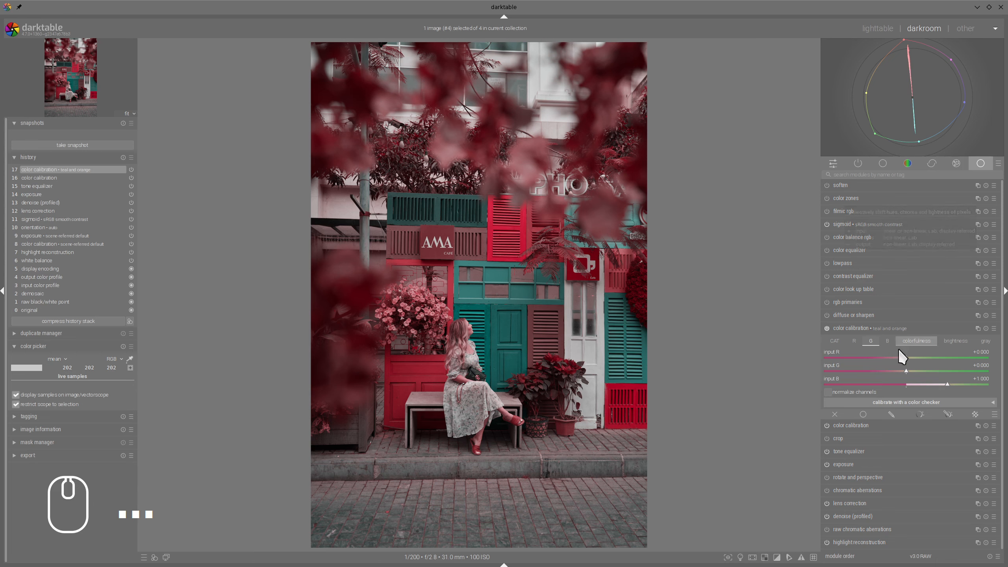
Set the green channel's input R to 0.3 and input B to 0.7, and collapse the teal and orange instance
left_click(869, 343)
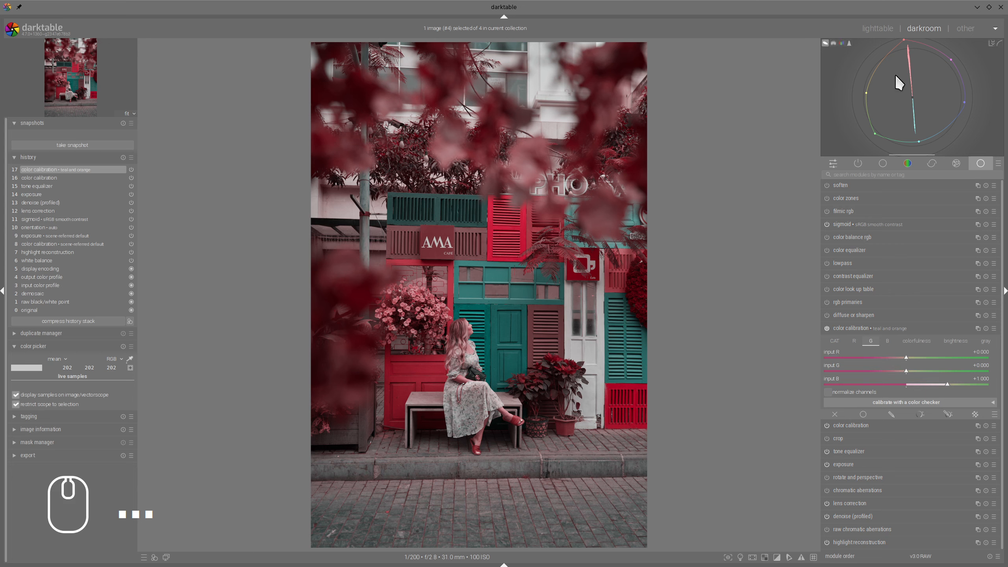
right_click(910, 359)
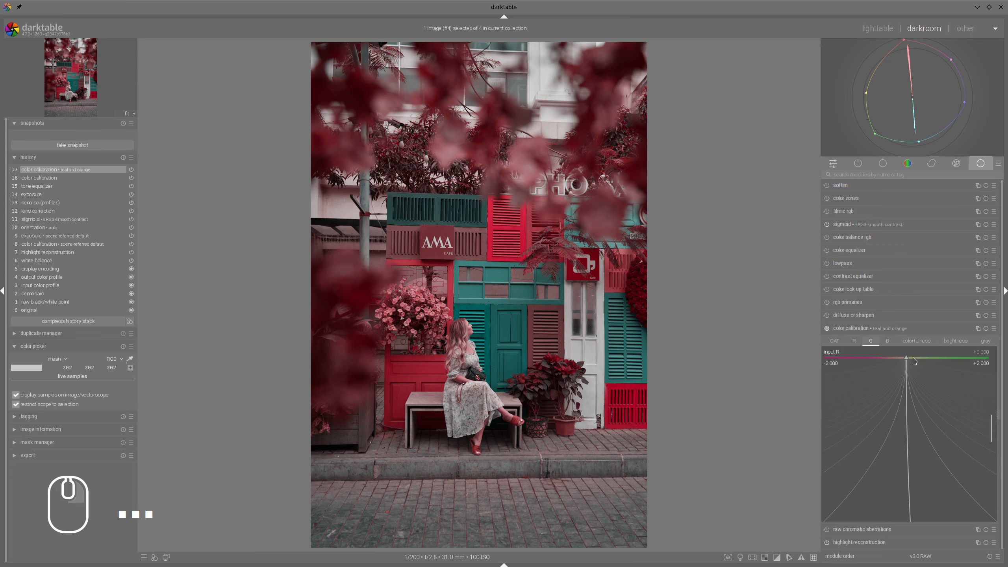
type(",3")
key("Return")
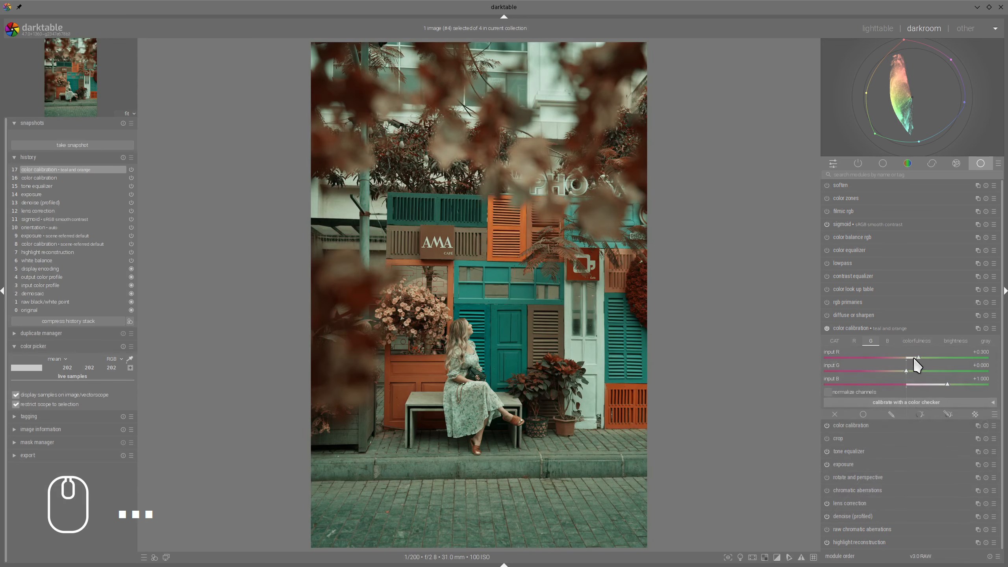
right_click(938, 384)
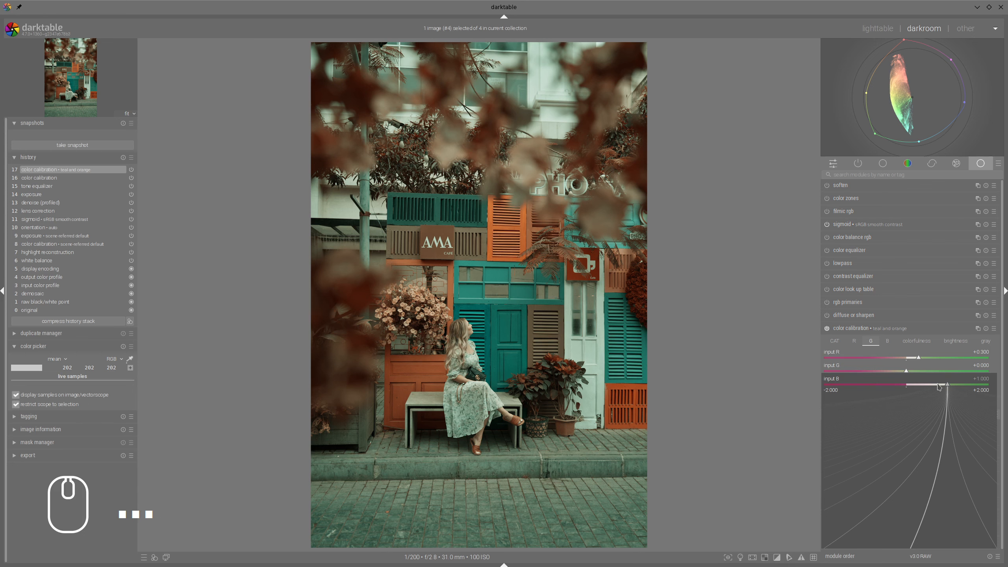
left_click(938, 387)
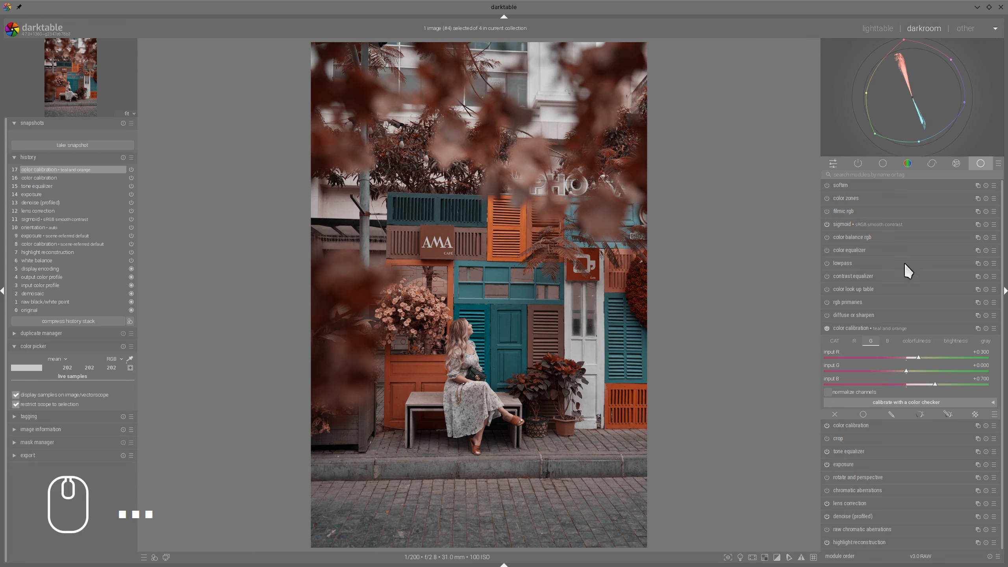
left_click(862, 328)
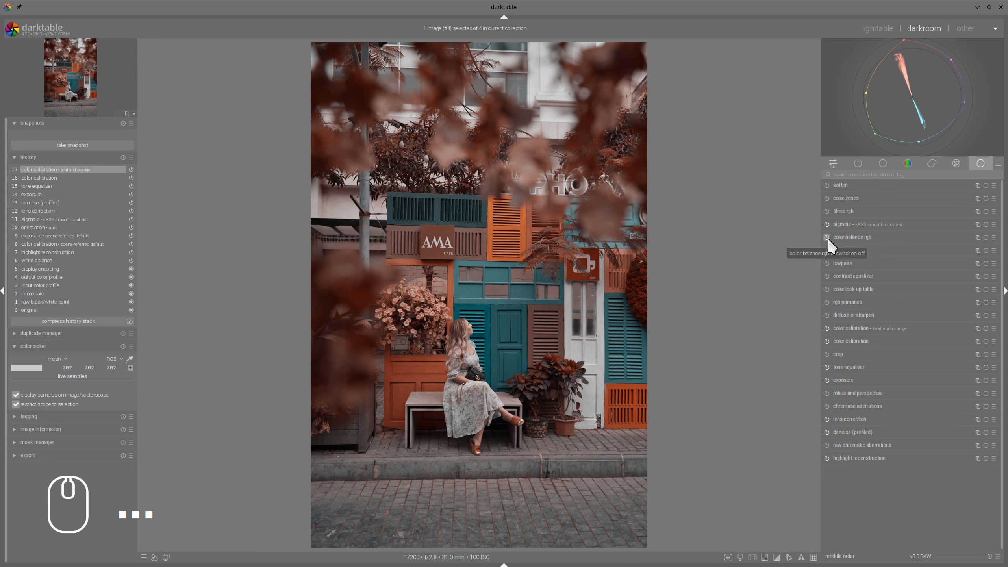
Give color balance rgb a drawn and parametric mask limited to the green-to-blue hues, with its full-effect range from about 140 to 260
left_click(841, 237)
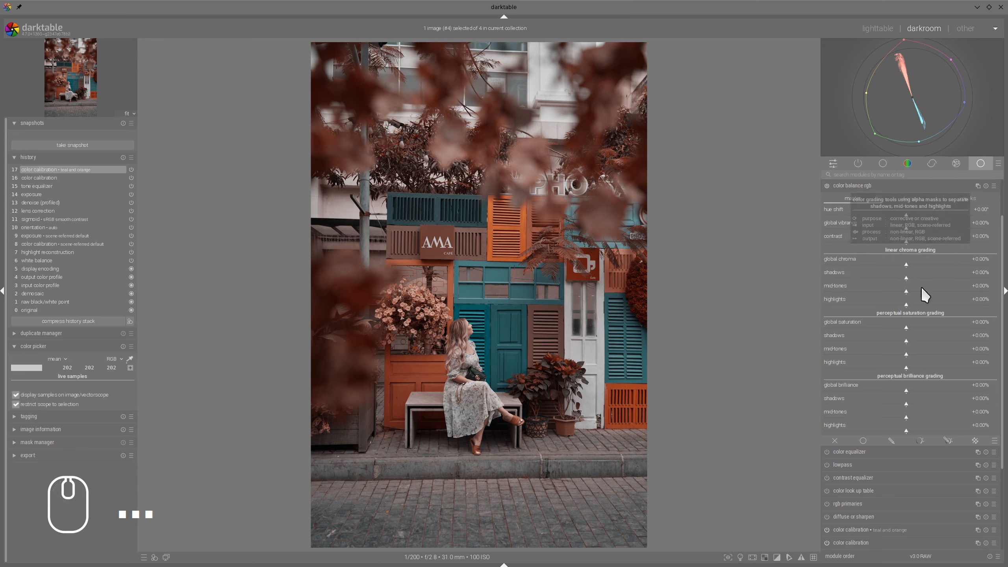
left_click(947, 440)
scroll(932, 414, "down", 3)
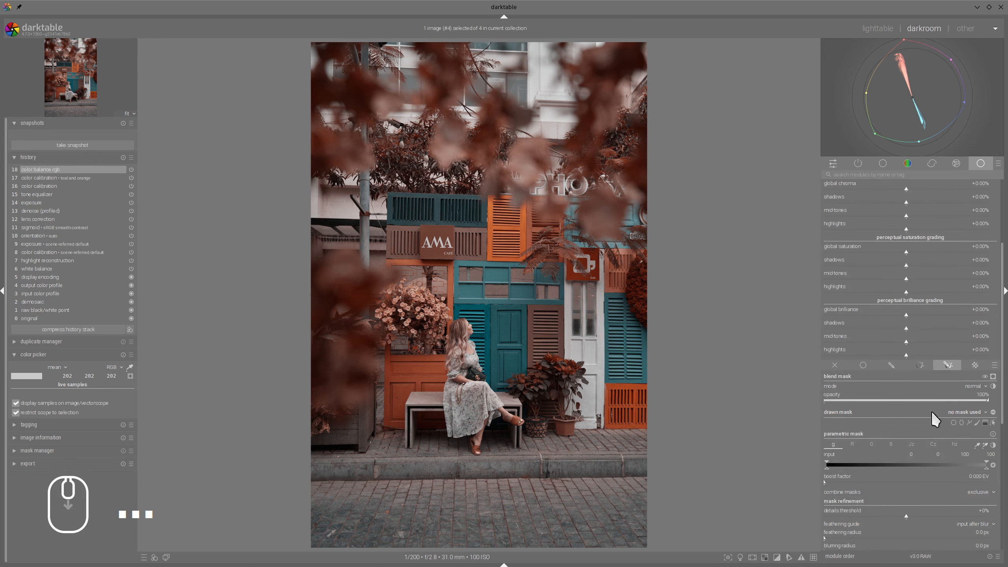
left_click(953, 444)
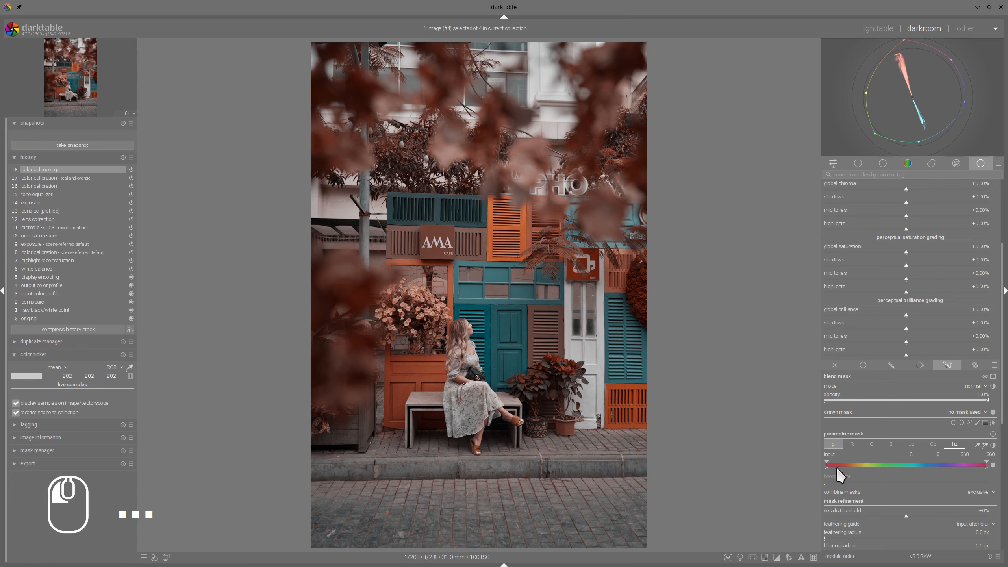
left_click_drag(837, 468, 879, 476)
left_click_drag(960, 469, 949, 471)
left_click(942, 462)
left_click_drag(878, 469, 883, 469)
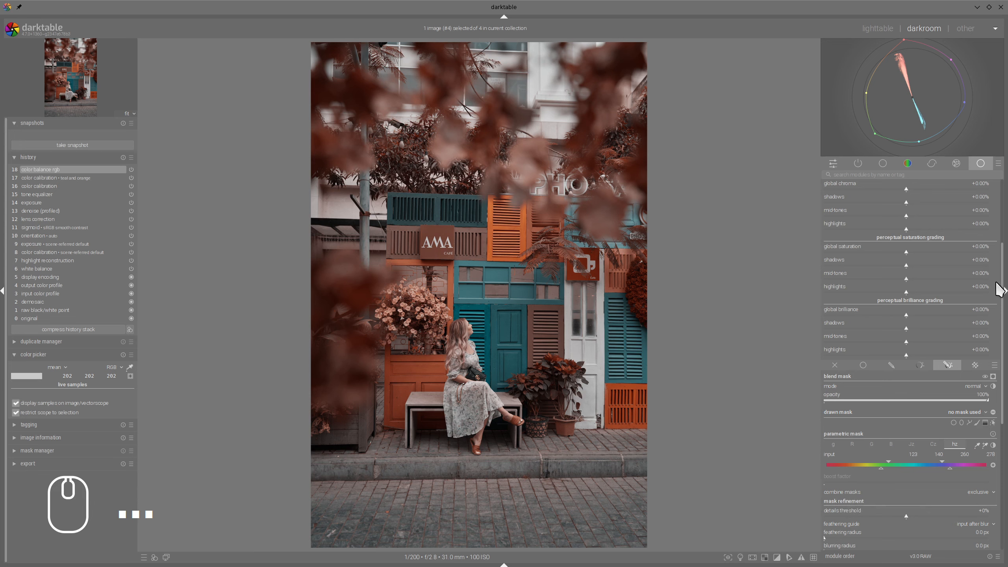
Set the global chroma of the masked color balance rgb module to -100%
left_click_drag(1001, 333, 1002, 263)
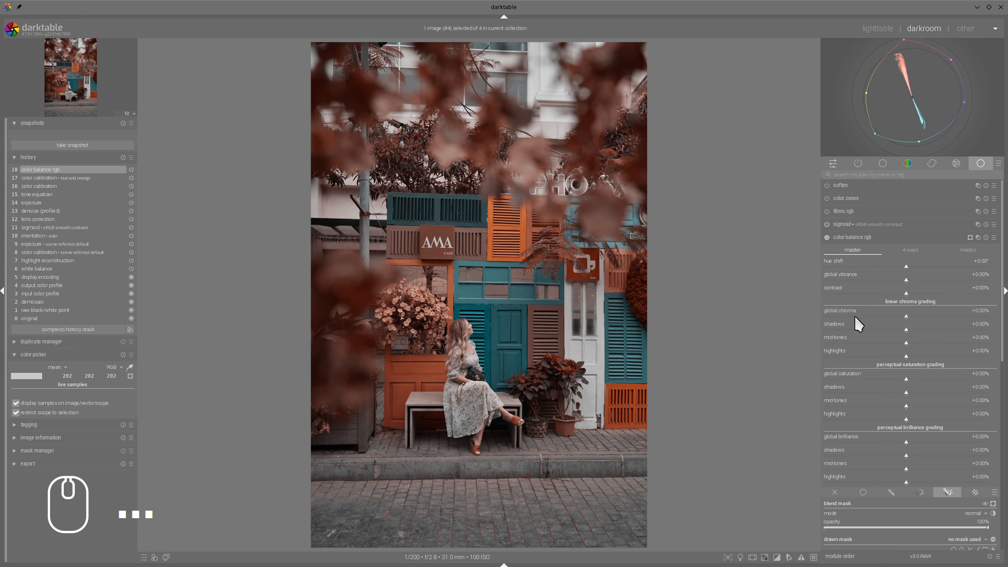
right_click(907, 317)
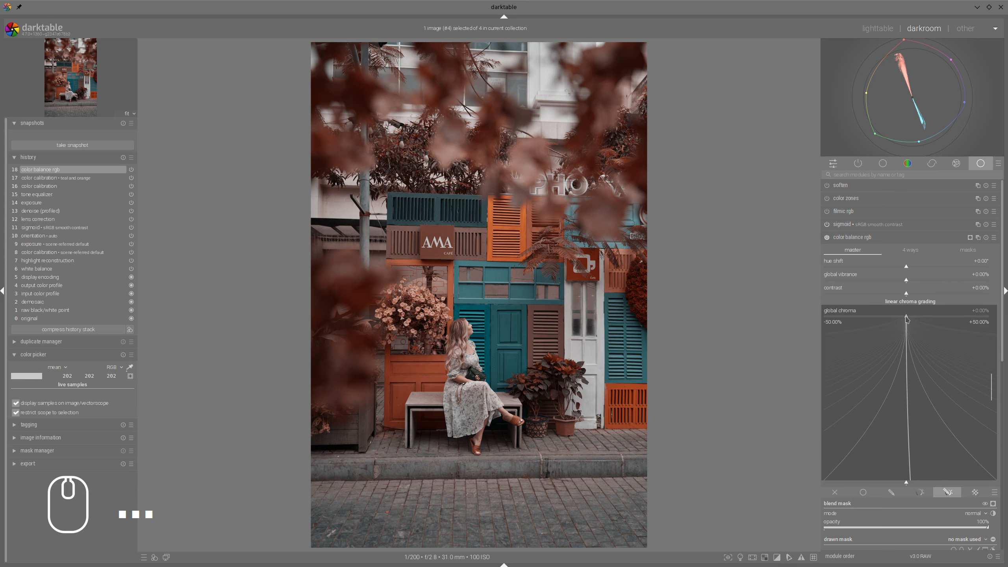
type("-100")
key("Return")
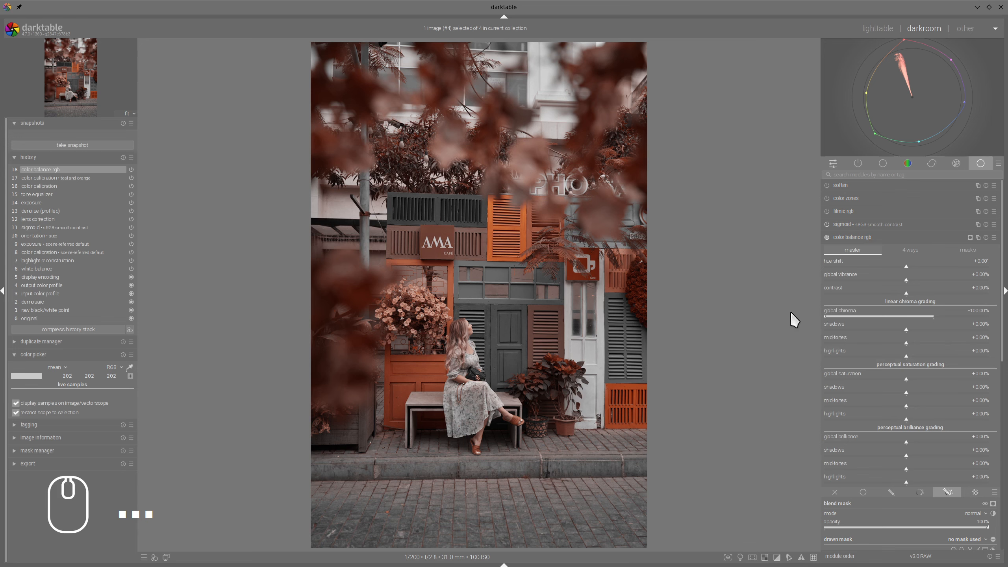
left_click(912, 247)
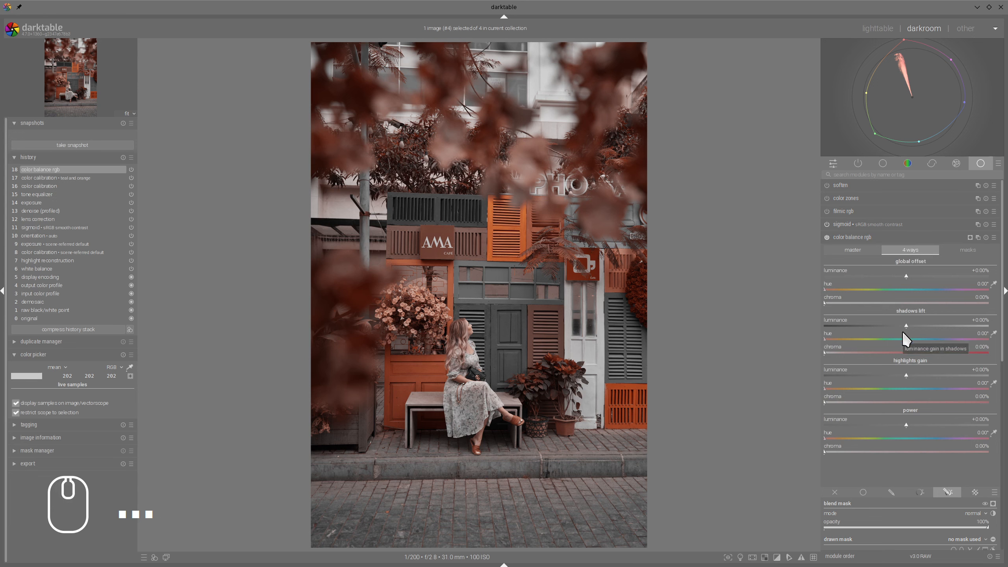
left_click(858, 252)
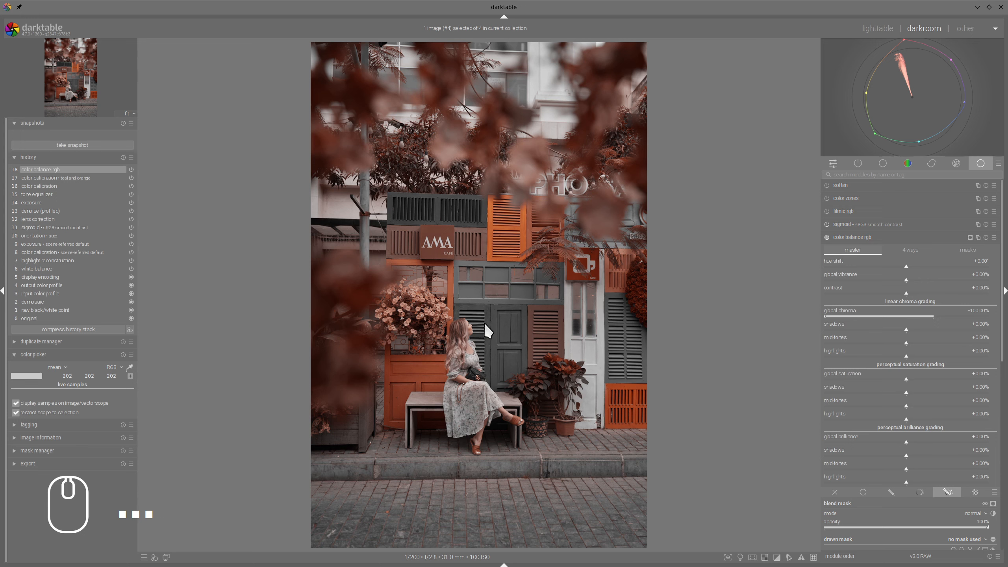
left_click(907, 250)
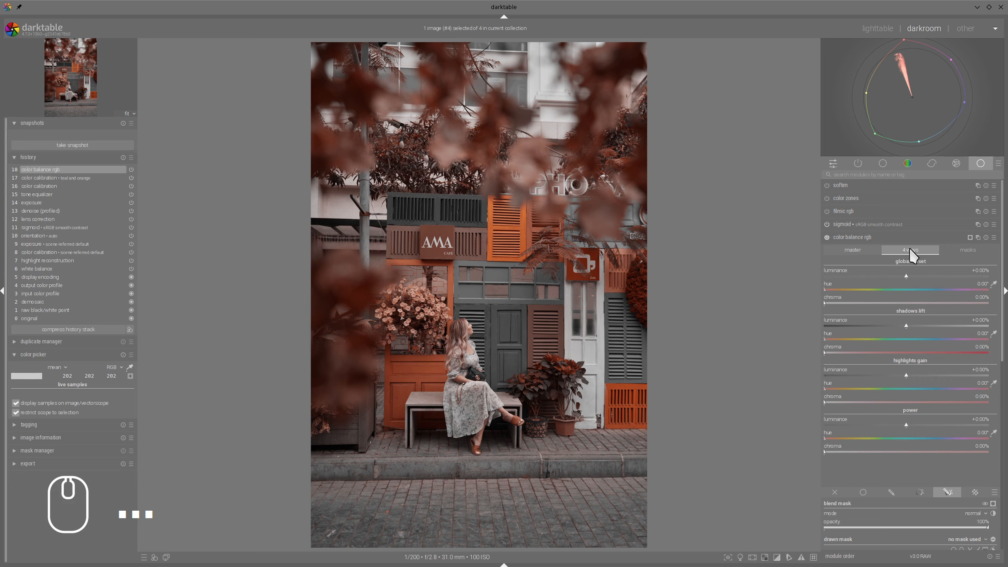
scroll(912, 250, "up", 1)
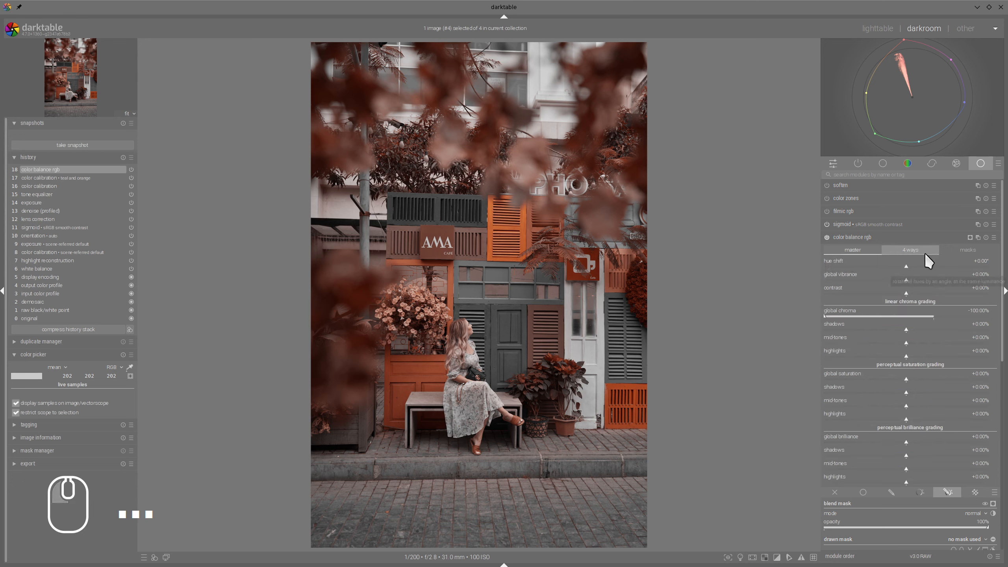
Collapse color balance rgb and add a new color calibration instance directly above the original one
left_click(867, 238)
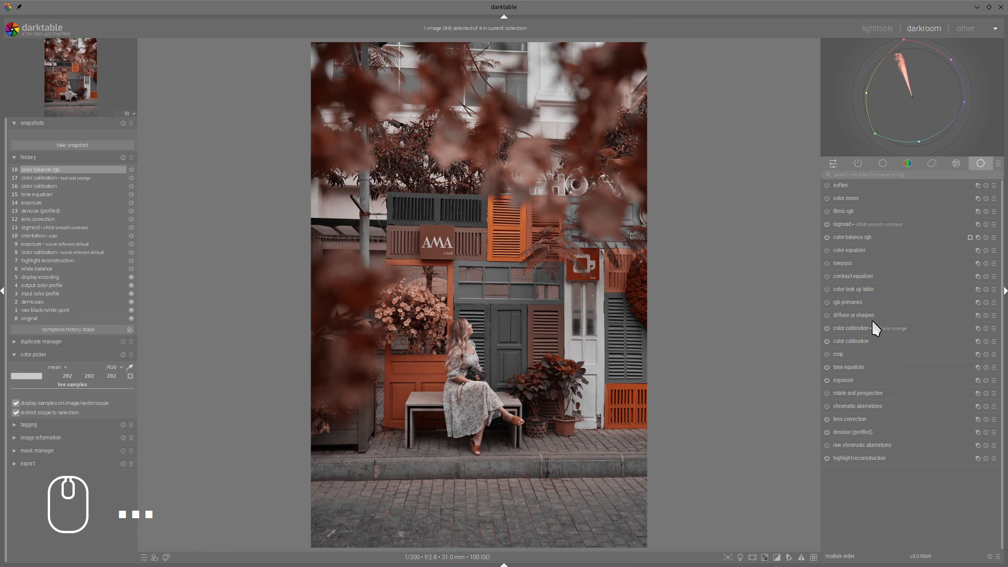
left_click(849, 340)
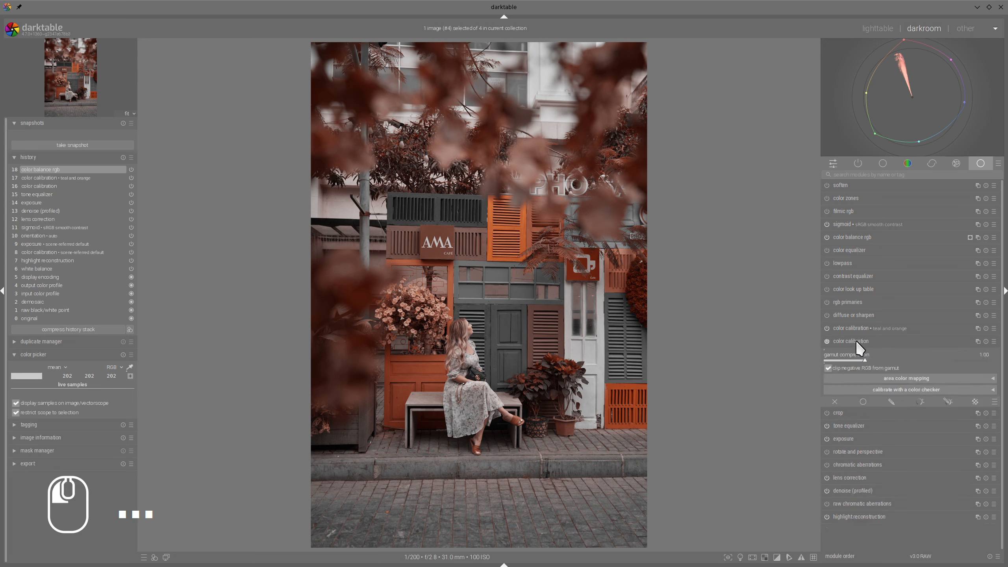
right_click(977, 306)
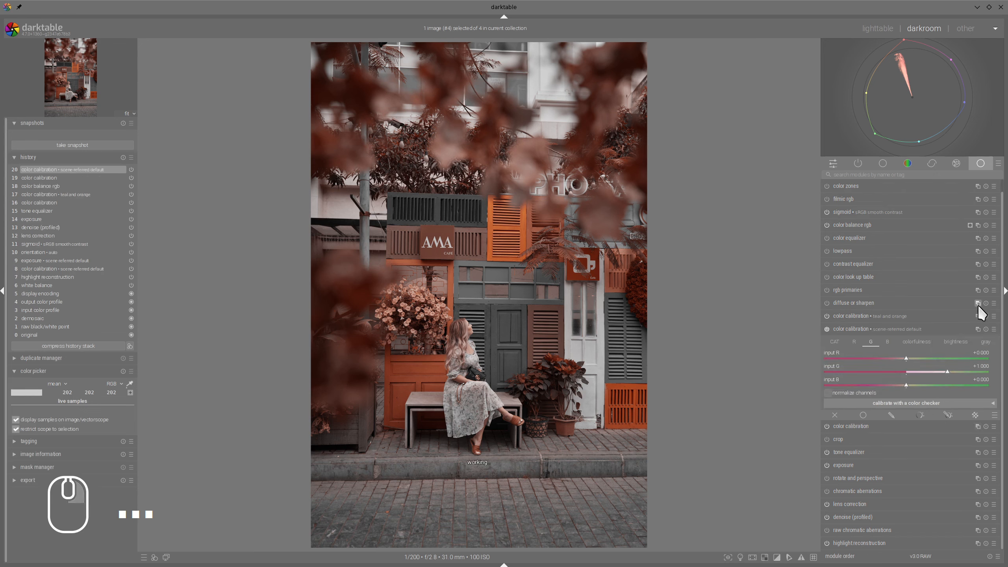
left_click(843, 327)
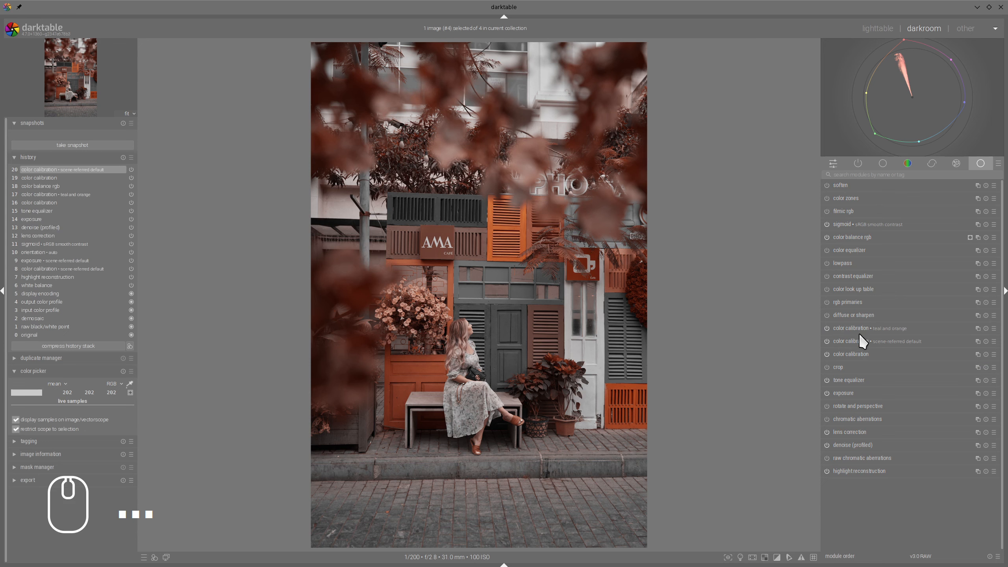
left_click(847, 352)
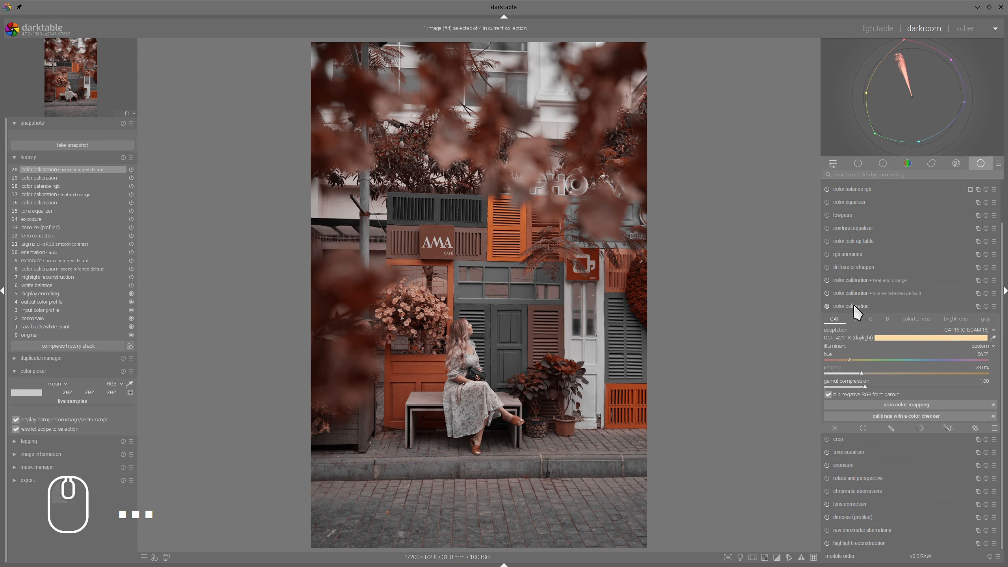
left_click(863, 303)
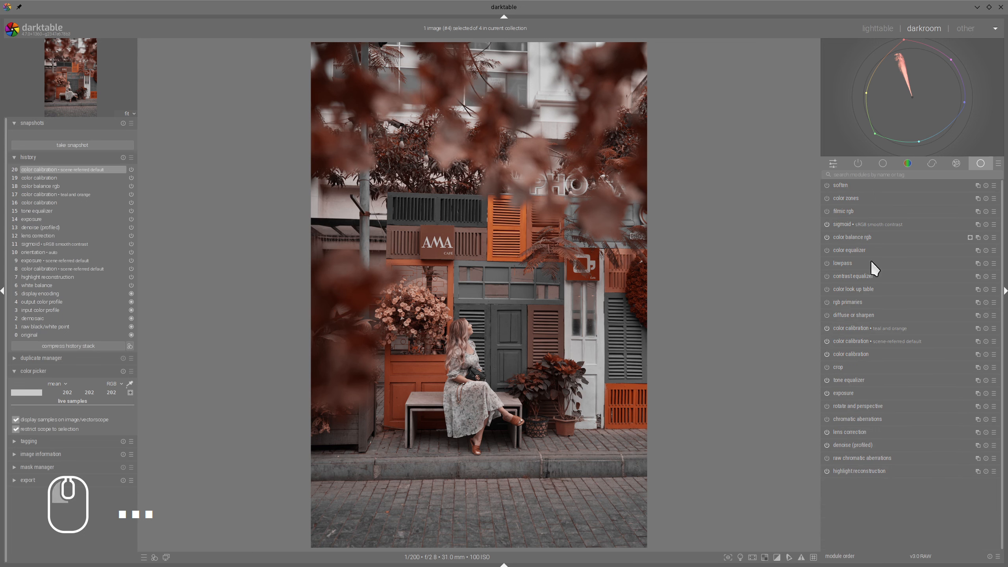
Rename the new scene-referred default color calibration instance as colorising
left_click(857, 342)
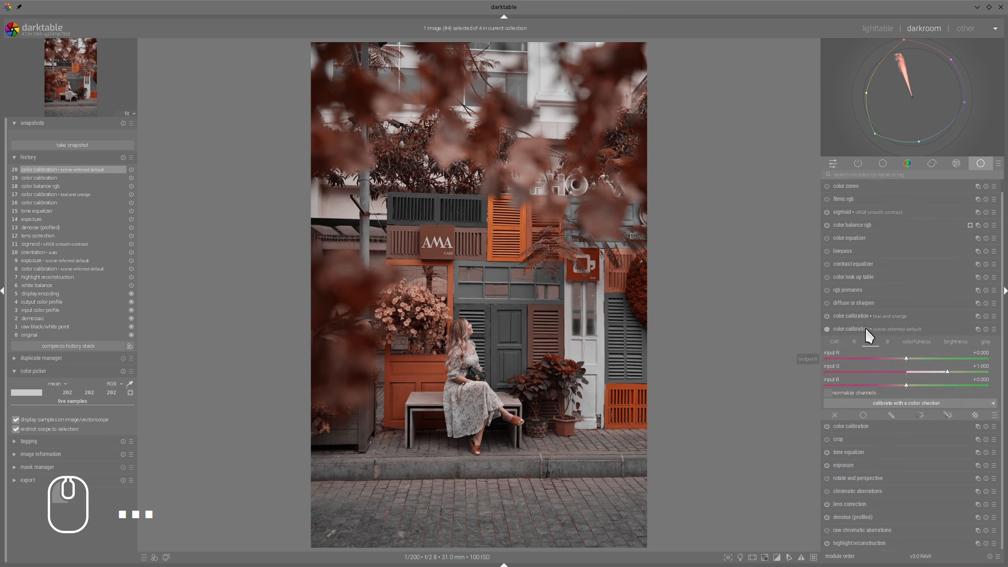
left_click(977, 329)
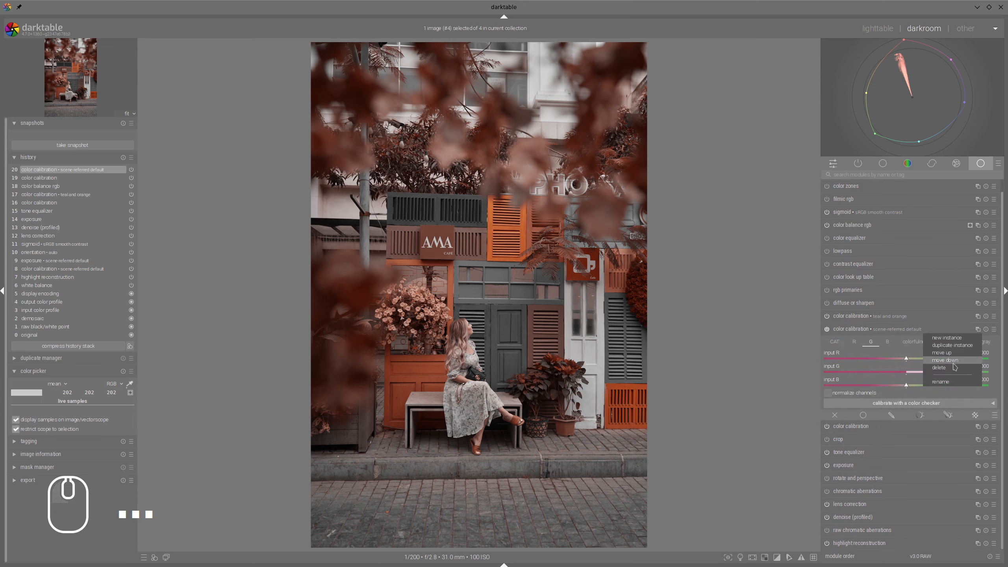
left_click(950, 379)
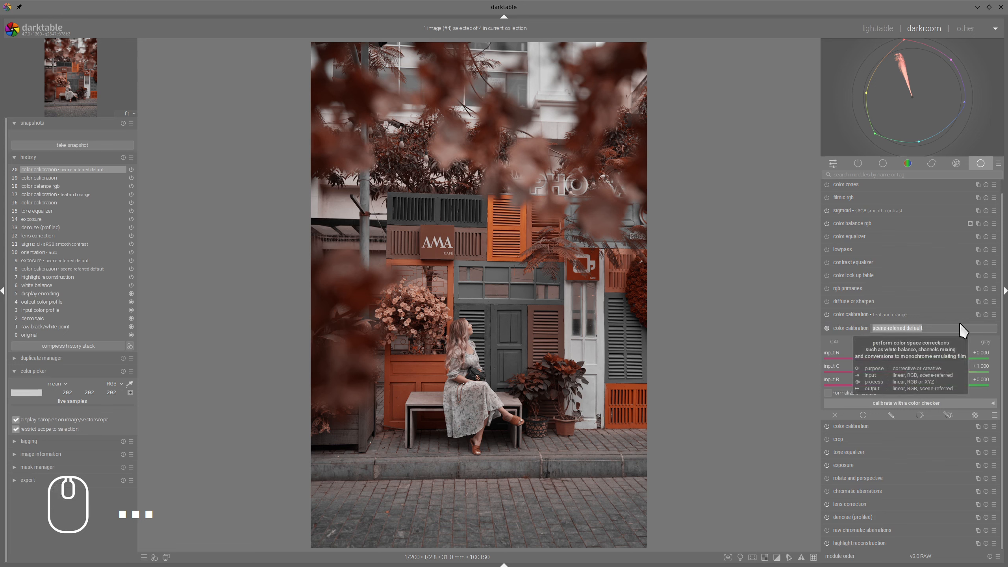
type("colorisin")
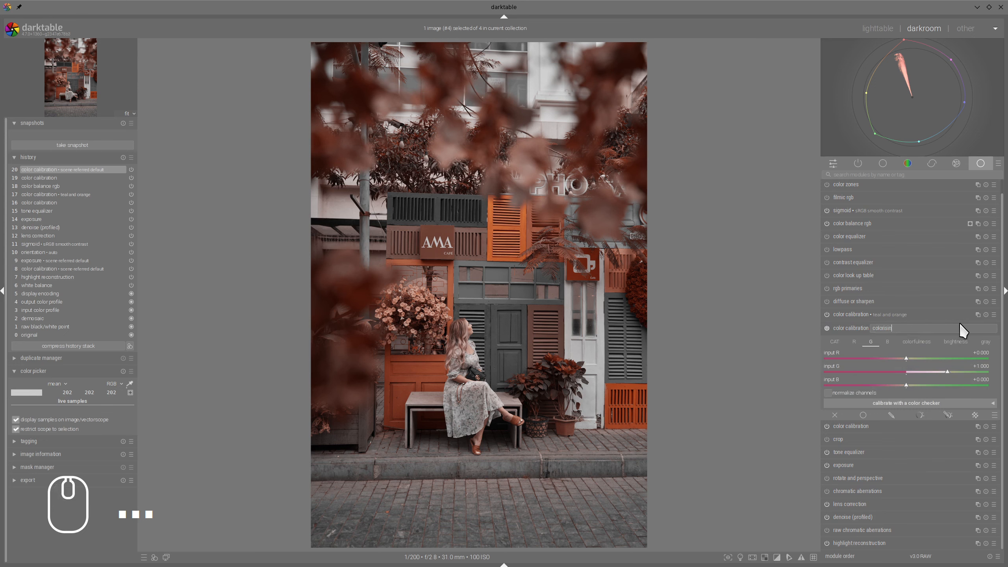
type("g")
key("Return")
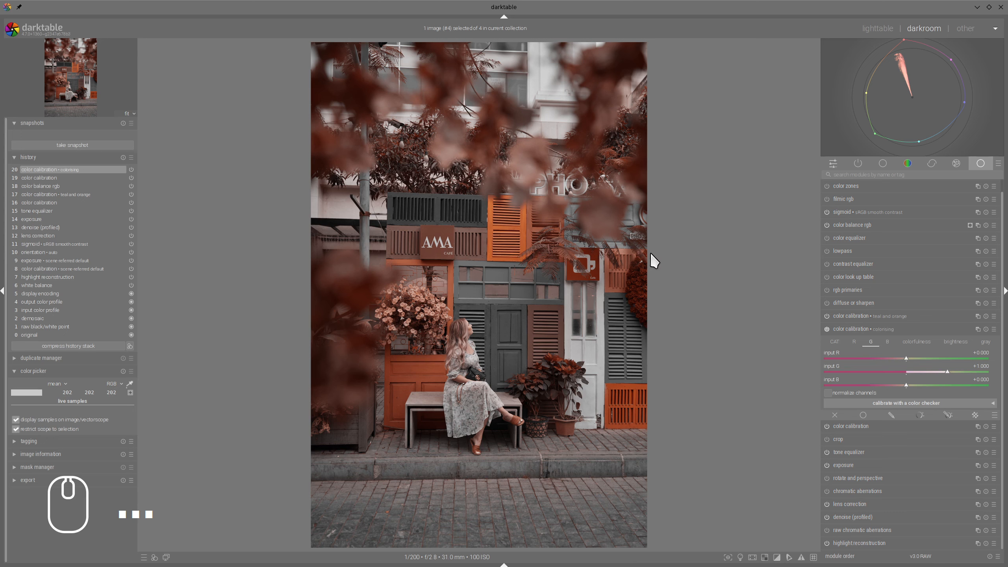
Compare the photo with and without the teal and orange color calibration instance, leaving that instance off
left_click(827, 316)
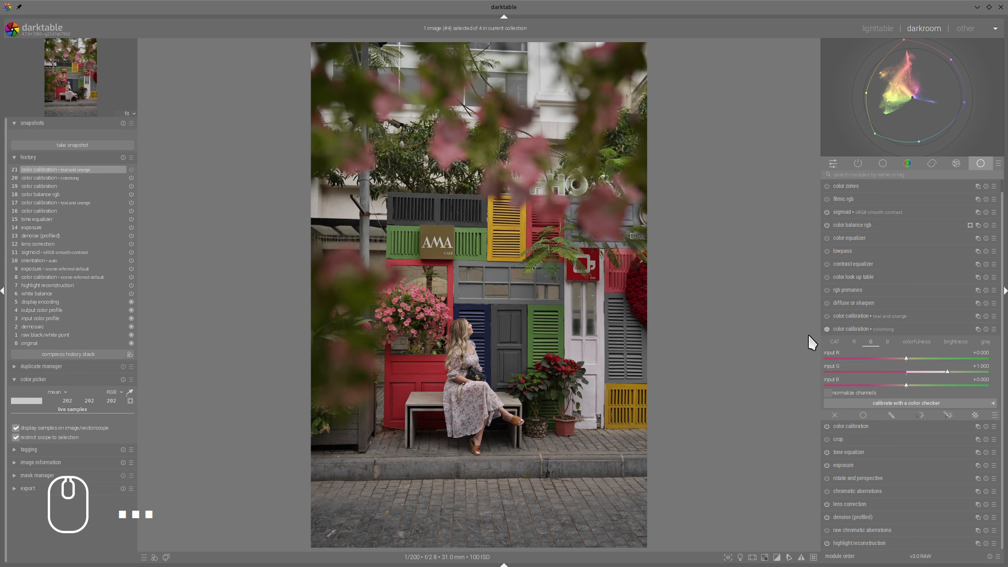
left_click(827, 316)
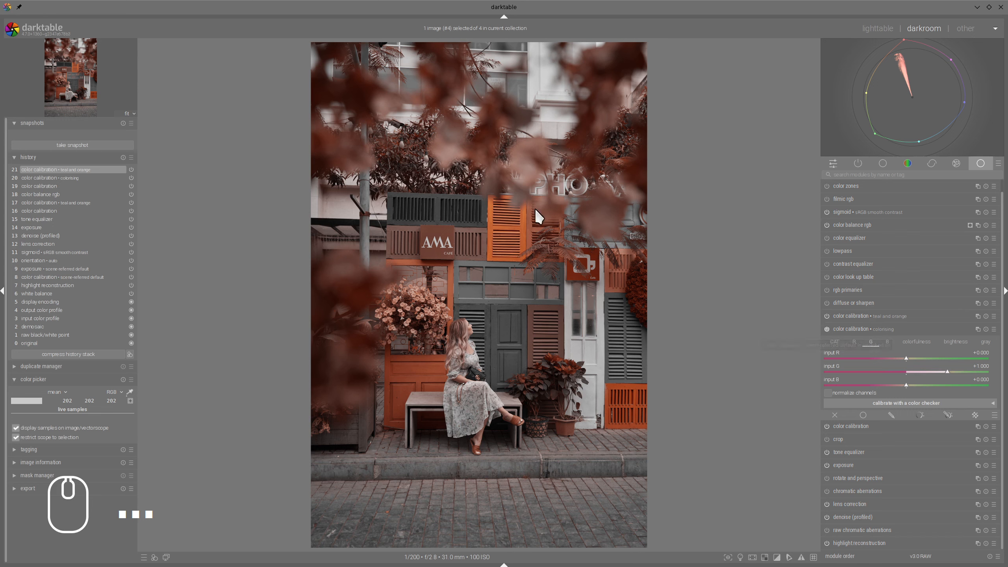
left_click(827, 316)
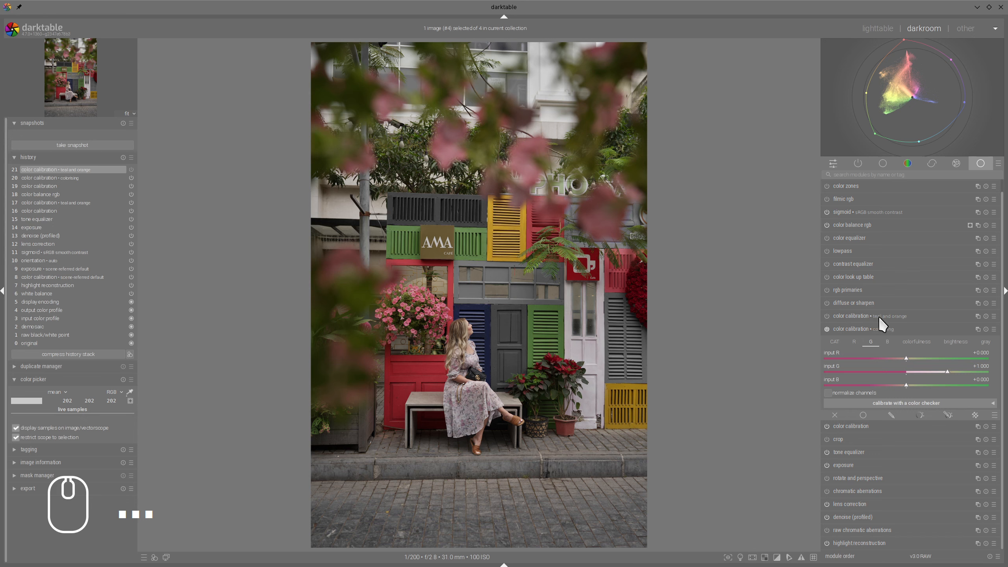
Set the colorising instance's blue channel inputs R, G and B to about -0.24, 0.32 and 0.70, and re-enable the teal and orange instance
left_click(888, 341)
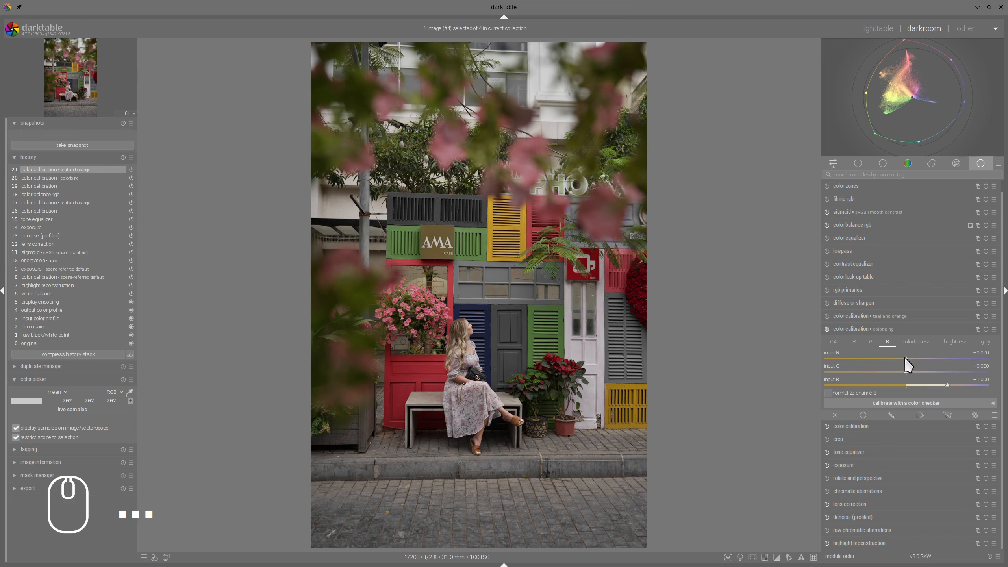
left_click_drag(905, 358, 897, 359)
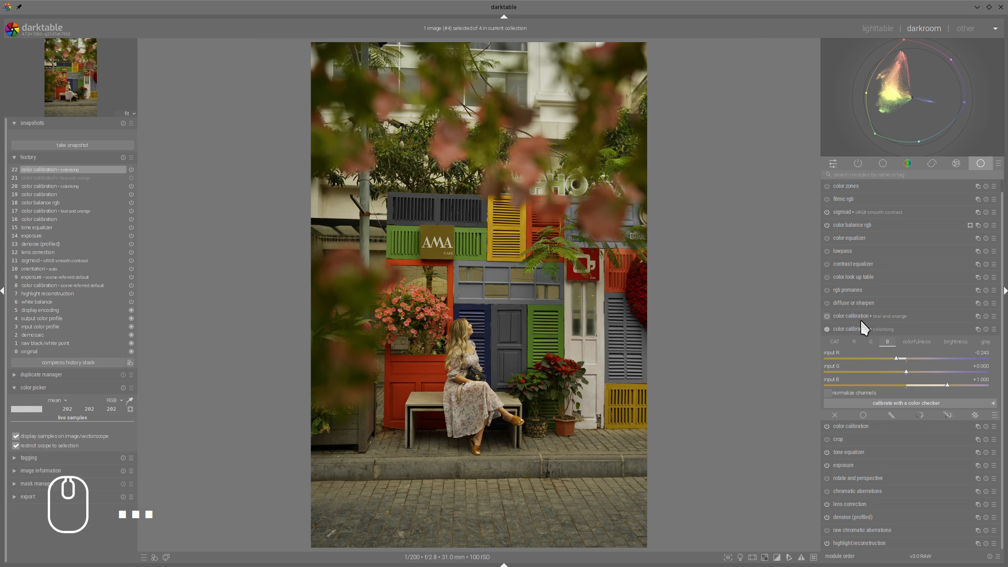
left_click(826, 317)
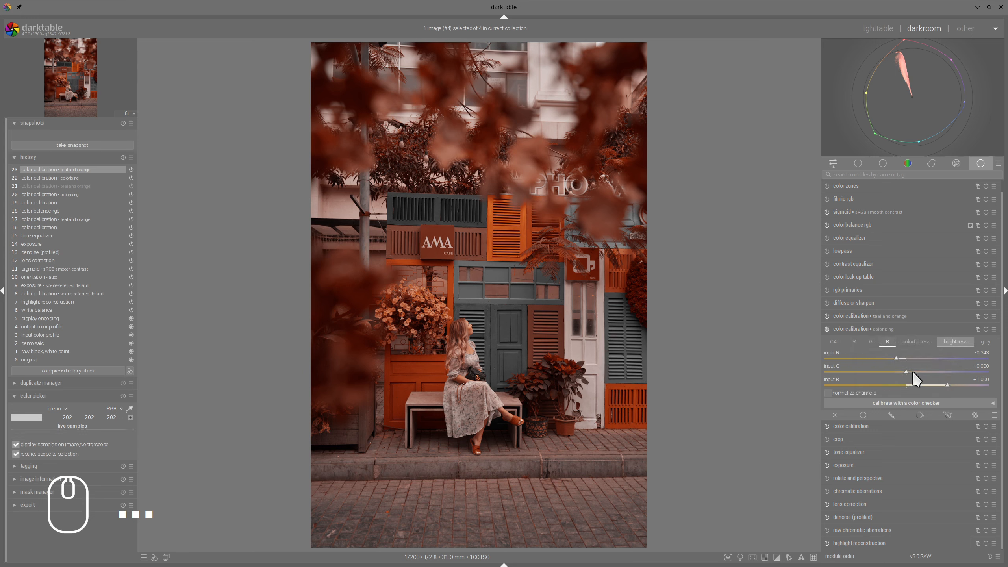
left_click_drag(912, 372, 935, 384)
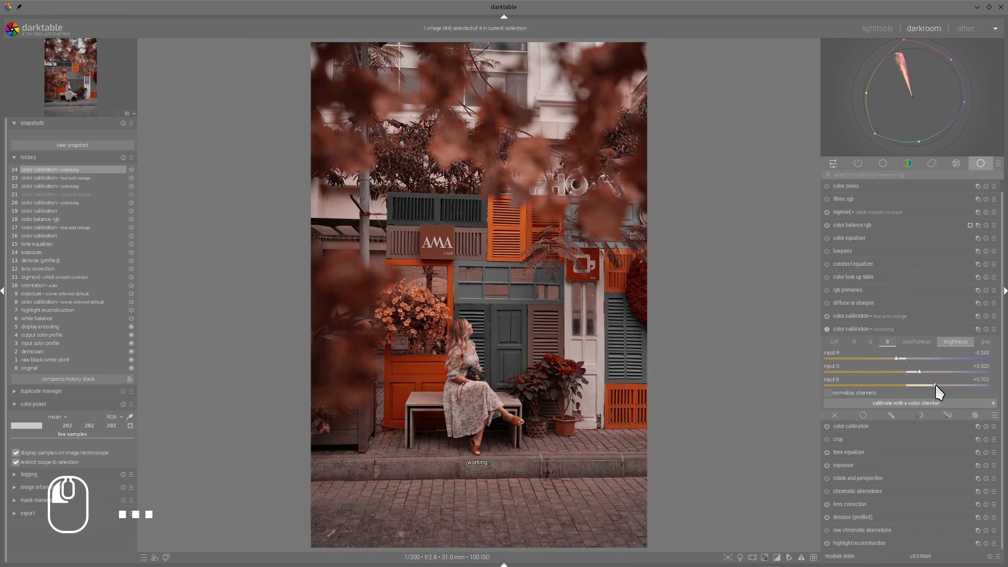
In the colorising instance's red channel, set input R to about 1.39, input G to about -0.23 and input B to about -0.39
left_click(854, 341)
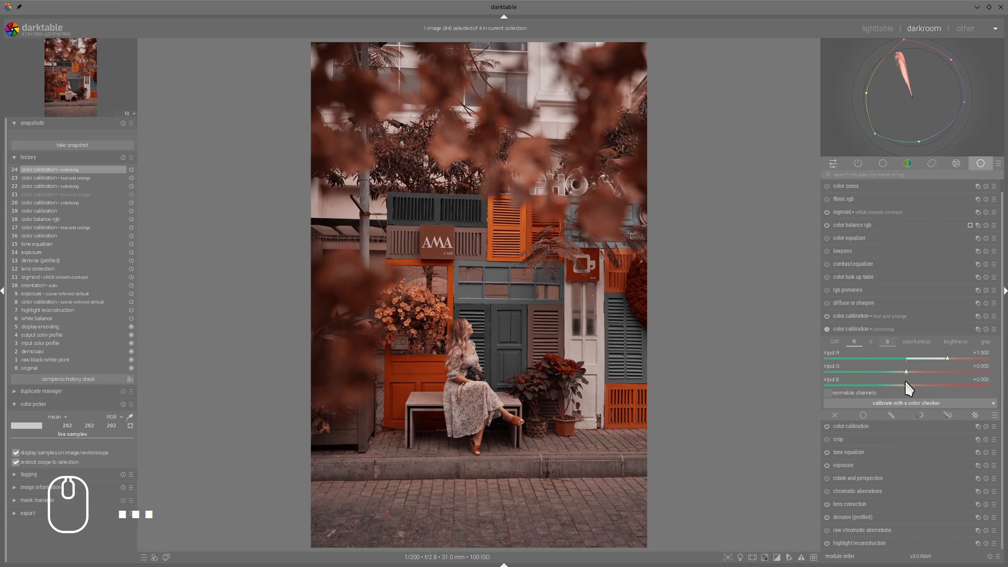
left_click_drag(906, 384, 962, 357)
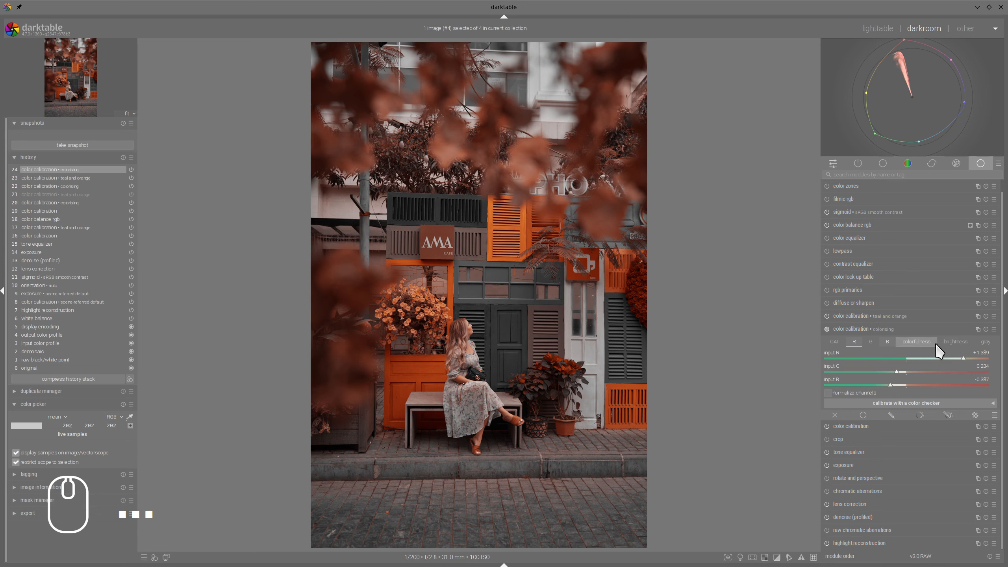
In the colorising instance's brightness settings, set input R to about 0.20, input B to about -0.15, and lower input G
left_click(954, 342)
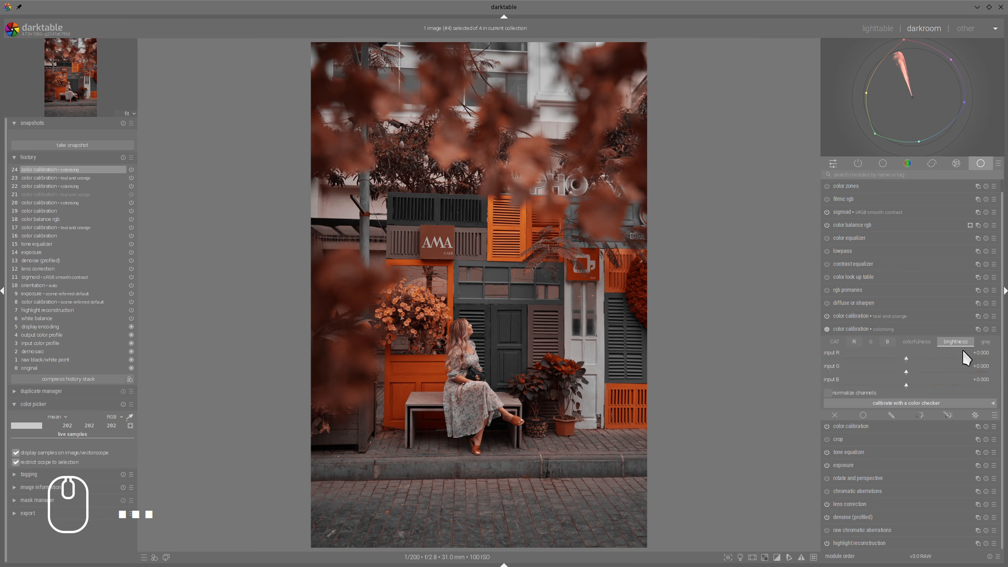
left_click_drag(900, 374, 923, 358)
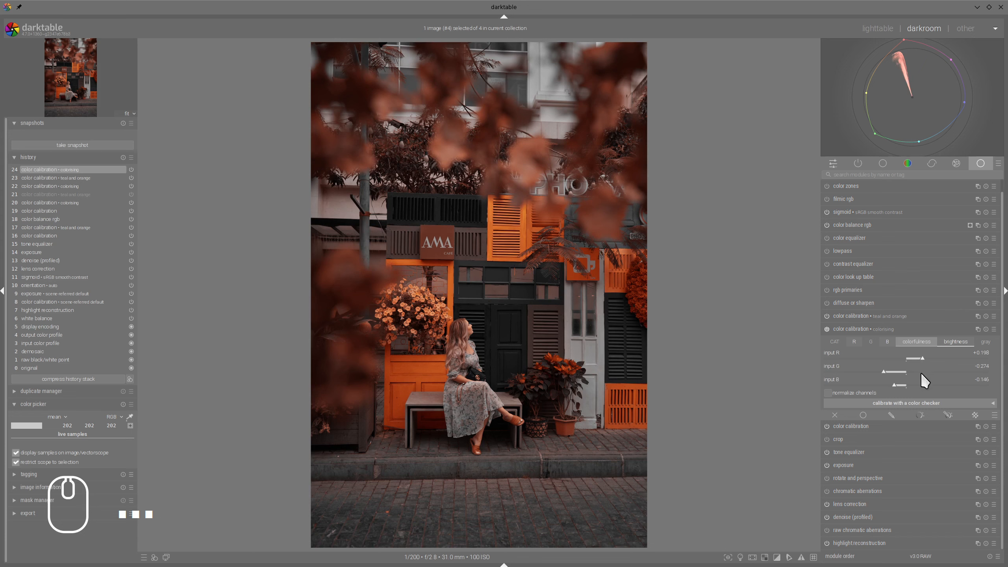
left_click_drag(881, 371, 886, 372)
Refine the colorising instance's blue channel to about -0.30 for input R, 0.44 for G and 0.83 for B, and collapse the instance
left_click(888, 342)
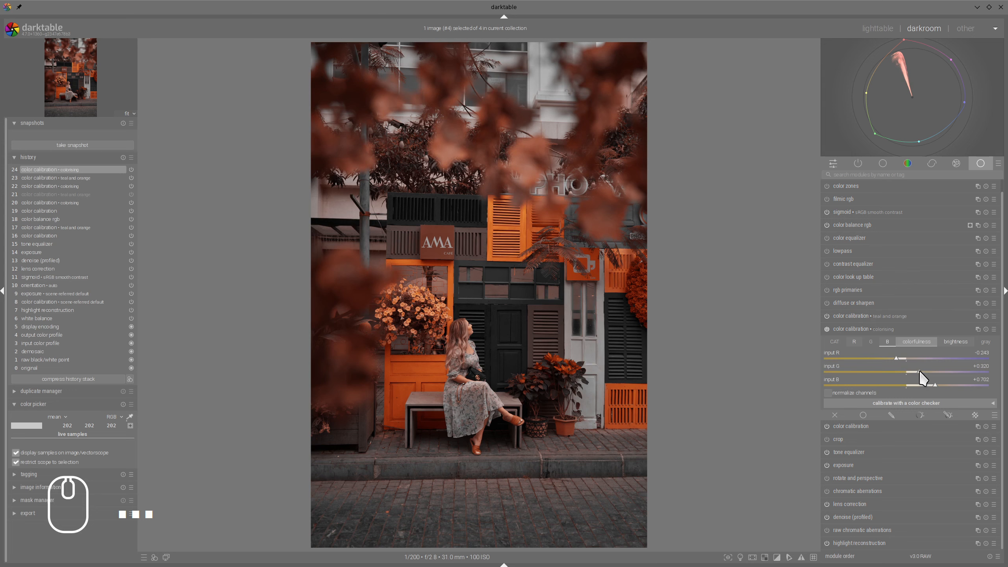
left_click_drag(919, 372, 894, 359)
left_click(892, 357)
left_click_drag(936, 382, 940, 386)
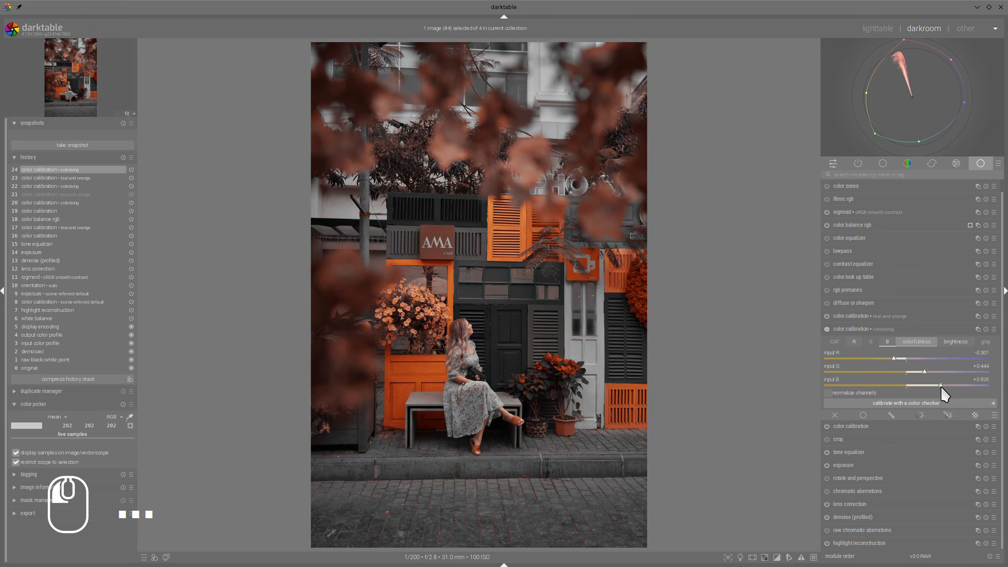
left_click(856, 329)
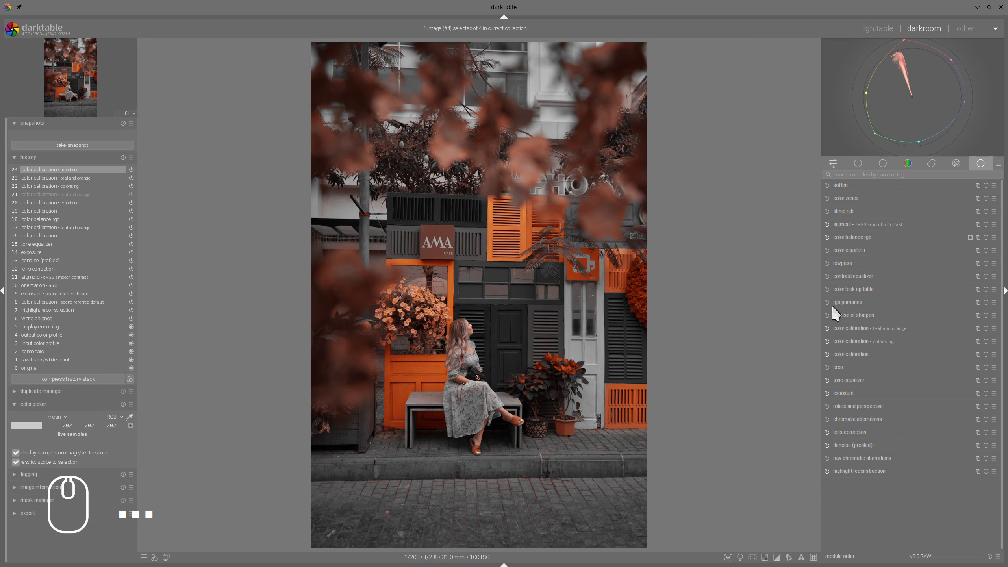
In the 4 ways settings of color balance rgb, set the global offset to a hue of about 266° and a chroma of 0.14%
left_click(851, 237)
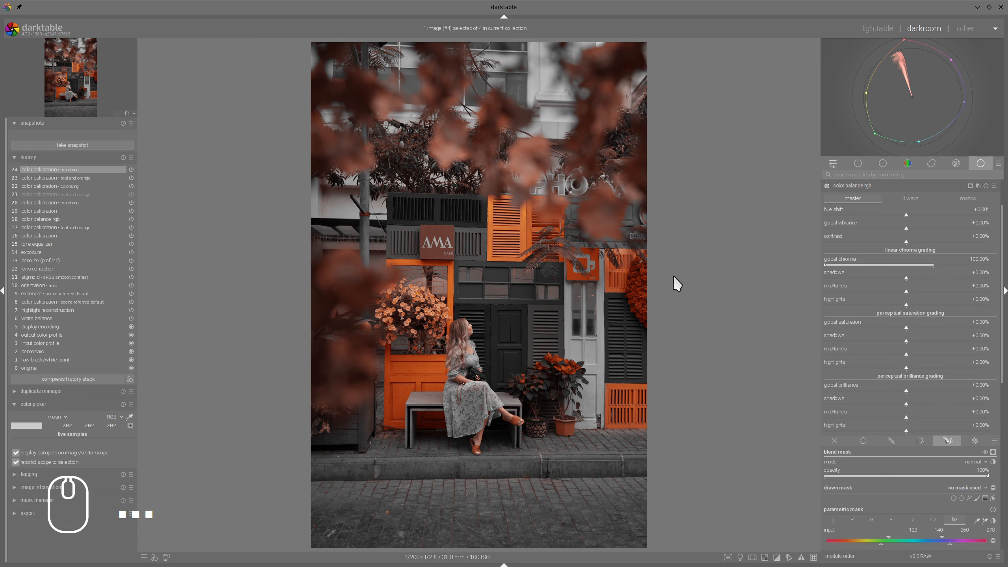
left_click(927, 201)
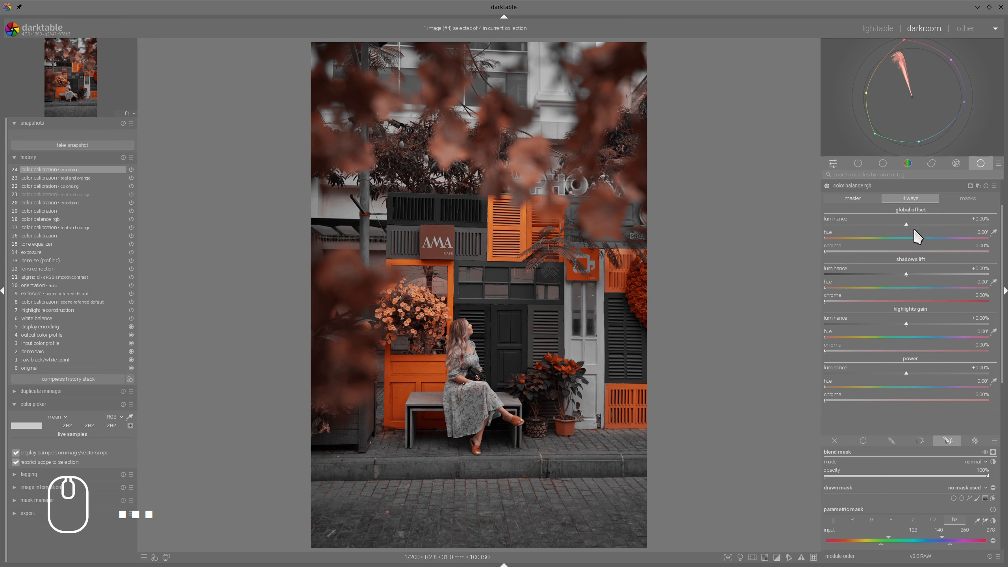
left_click_drag(921, 232, 945, 238)
left_click(845, 249)
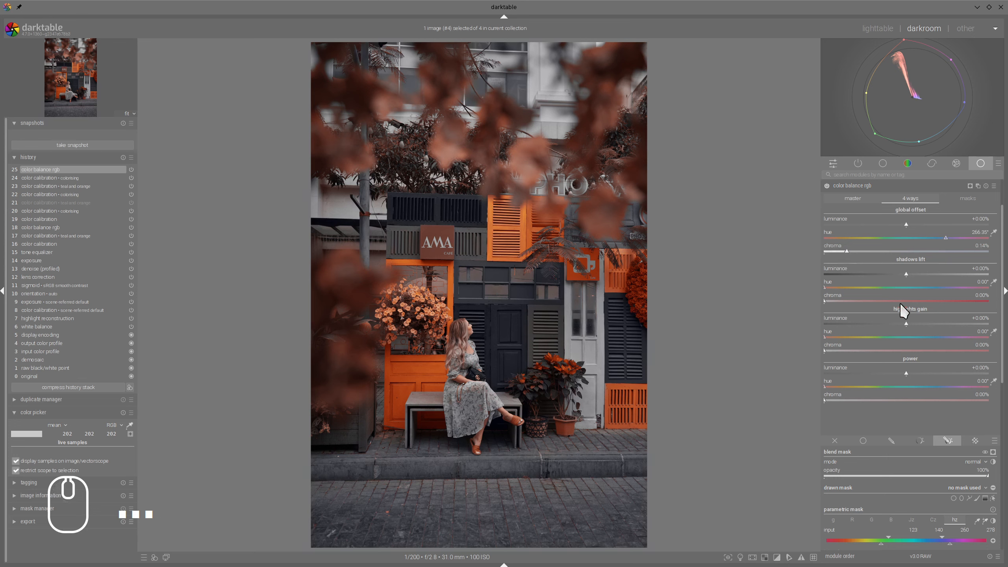
Tint the shadows lift of color balance rgb with a hue of about 212° and a chroma of about 1.2%
left_click_drag(942, 287, 948, 287)
left_click_drag(862, 300, 830, 299)
left_click_drag(947, 287, 919, 288)
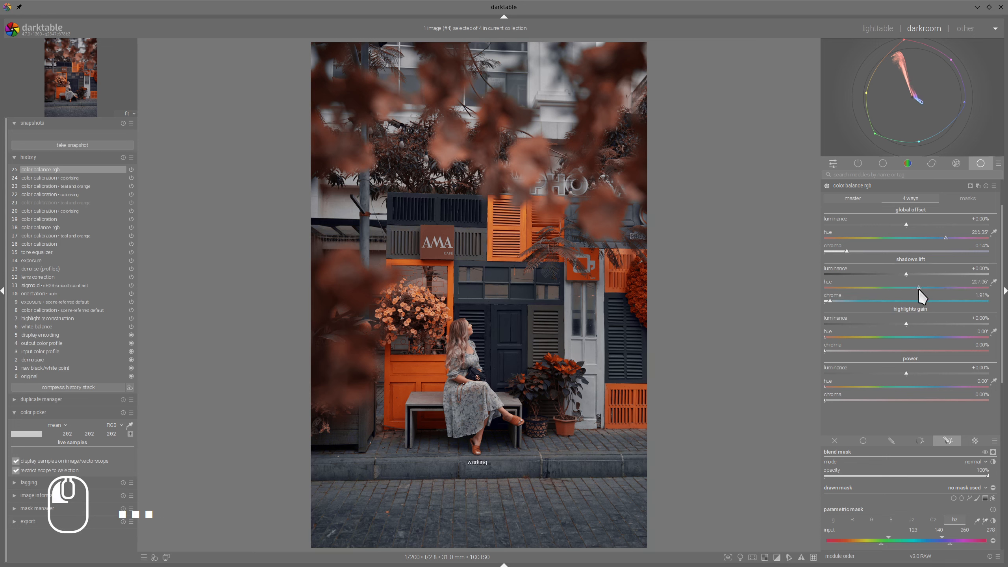
left_click(830, 300)
Set the global offset hue to about 257° and reduce its chroma, and set highlights gain to about 218° hue and 2% chroma
mouse_move(943, 235)
left_mouse_down()
mouse_move(885, 237)
mouse_move(941, 237)
left_mouse_up()
left_click_drag(903, 337, 840, 348)
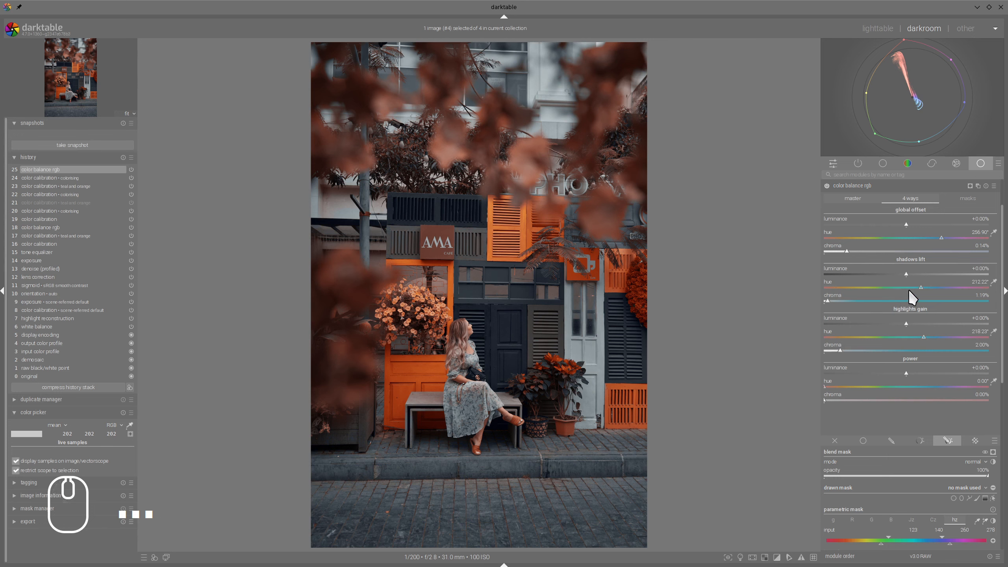
scroll(840, 350, "down", 3)
left_click_drag(847, 251, 838, 253)
Collapse color balance rgb and view the photo briefly in color assessment mode
left_click(871, 185)
left_click(739, 556)
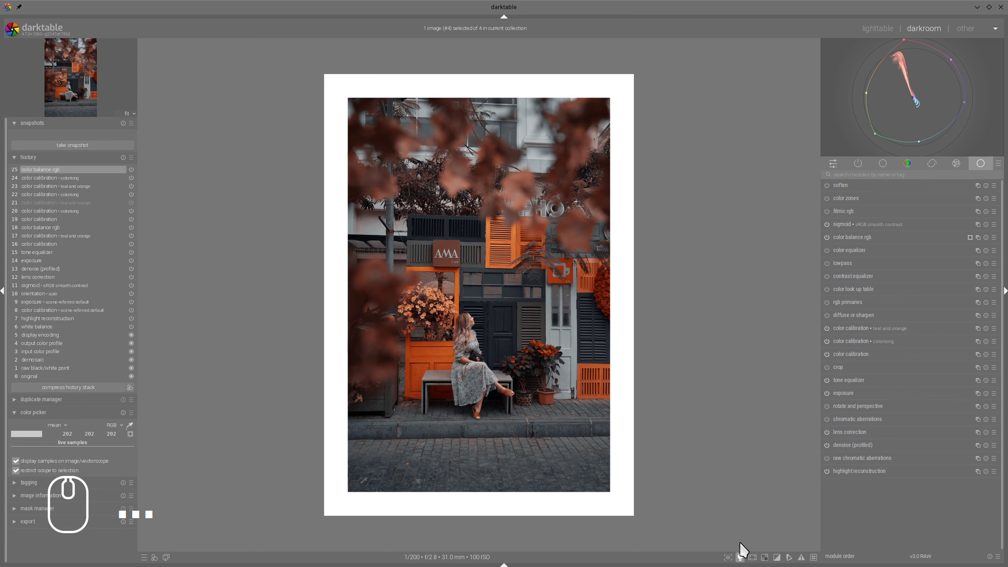
left_click(740, 556)
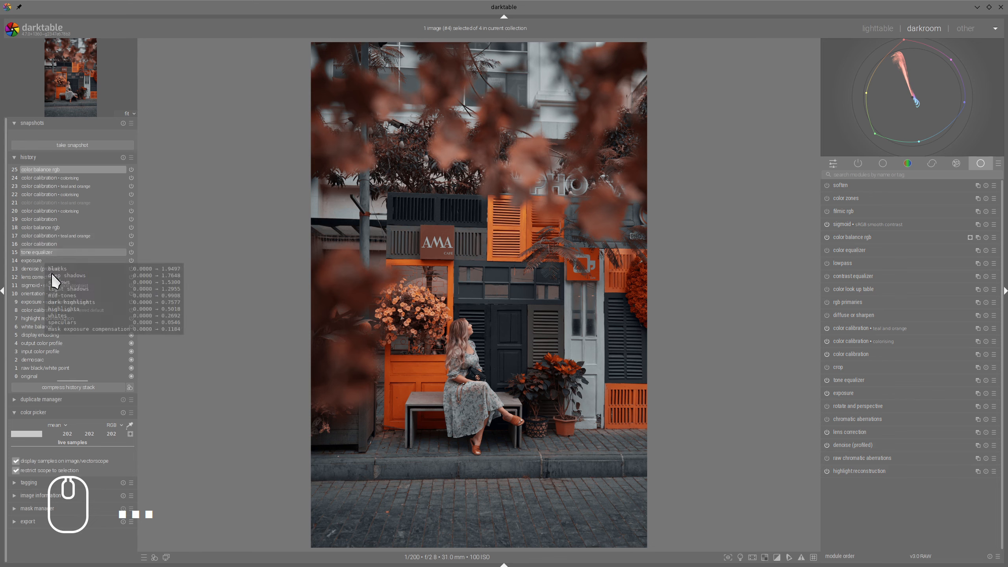
Take a snapshot of the tone equalizer history state, show it for comparison, and return to the latest color balance rgb edit
left_click(35, 252)
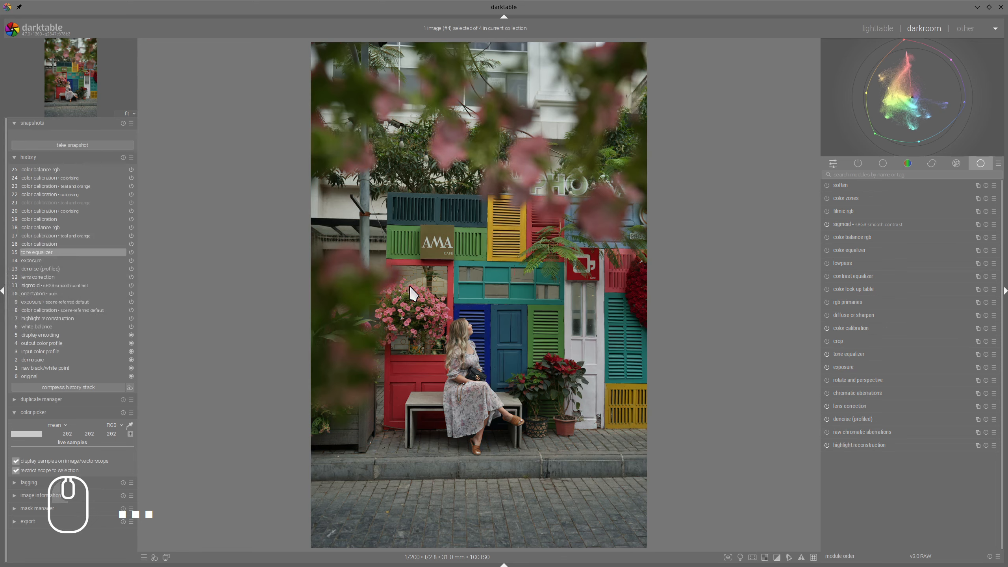
left_click(51, 145)
left_click(34, 137)
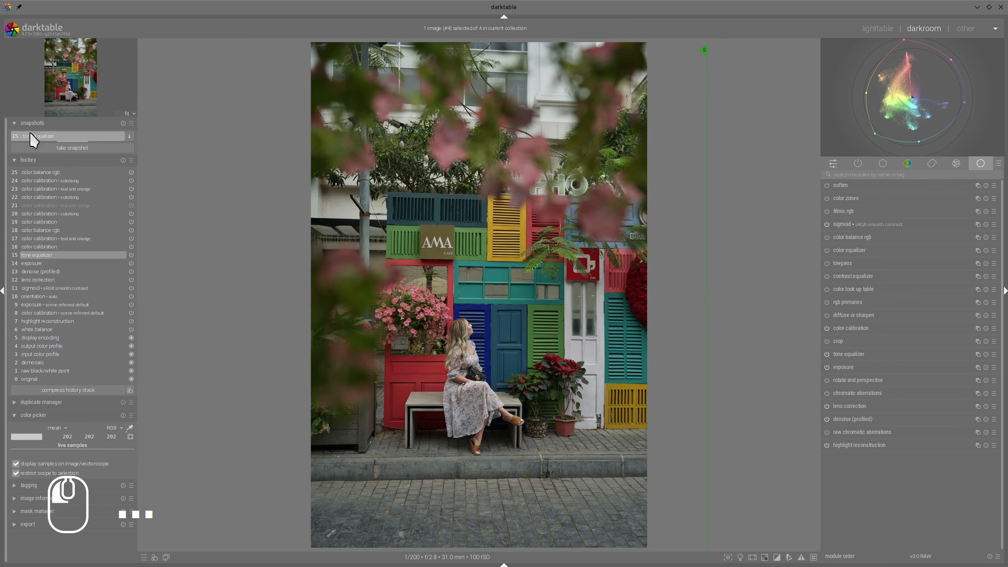
left_click(54, 172)
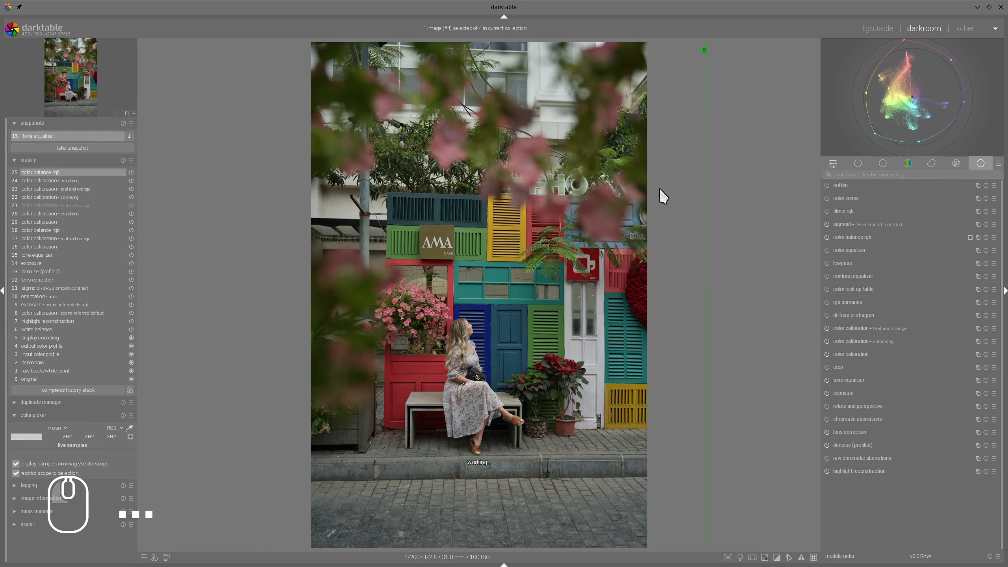
Set the rgb primaries red hue to about -3° and red purity to about 0.4%, and compare the photo with the snapshot
left_click_drag(709, 195, 303, 210)
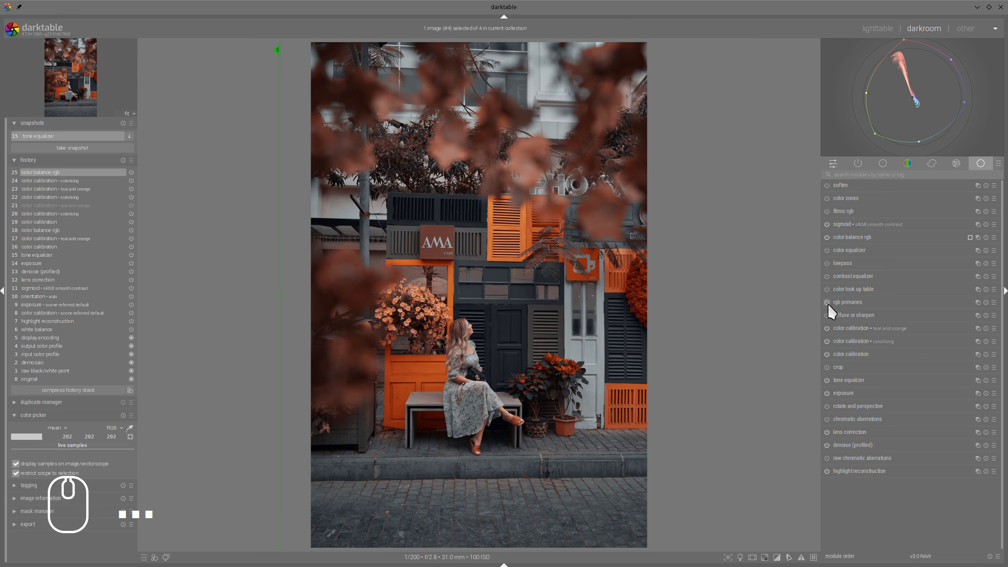
left_click(839, 302)
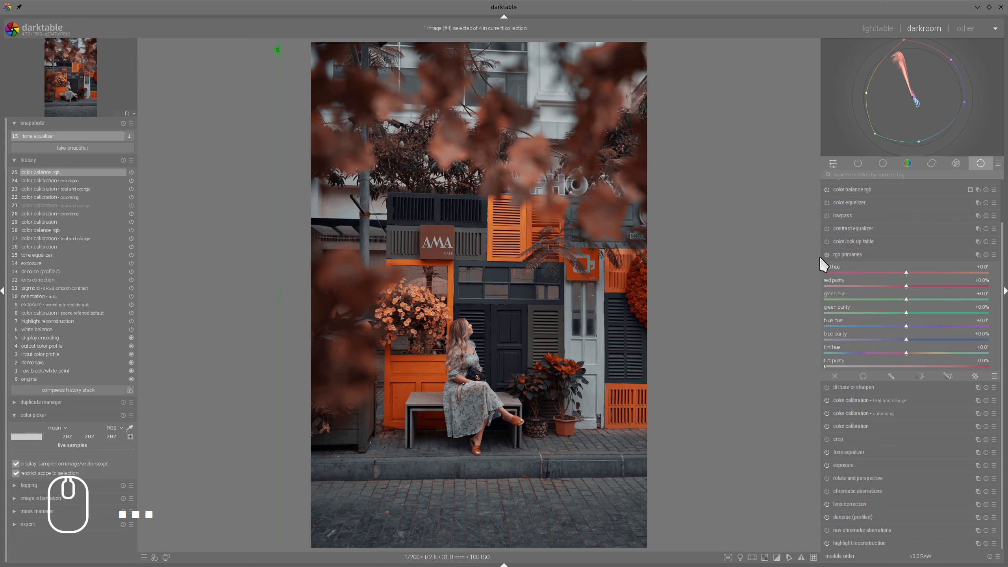
mouse_move(904, 272)
left_mouse_down()
mouse_move(933, 275)
mouse_move(879, 276)
mouse_move(976, 291)
mouse_move(906, 286)
mouse_move(895, 275)
left_mouse_up()
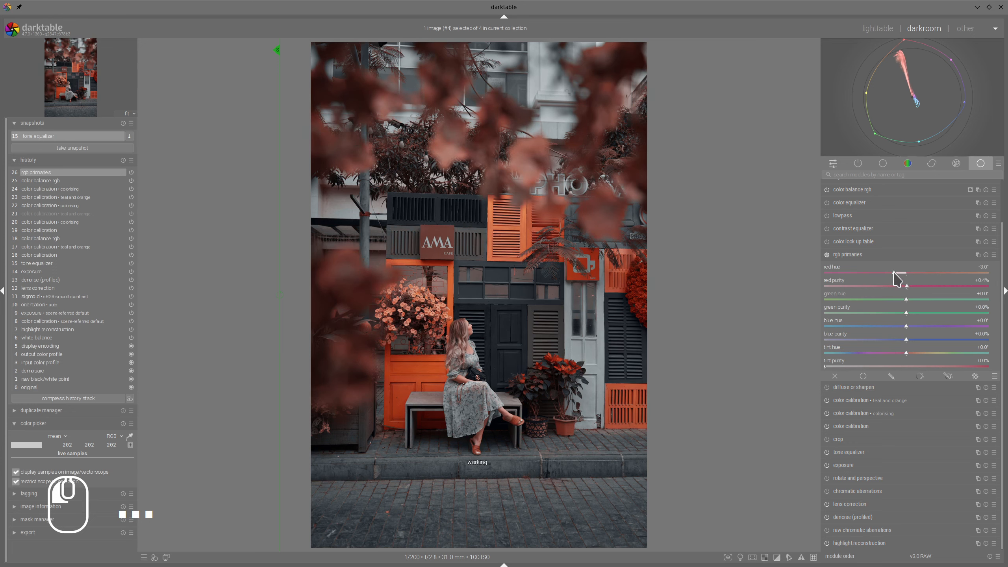
left_click(847, 256)
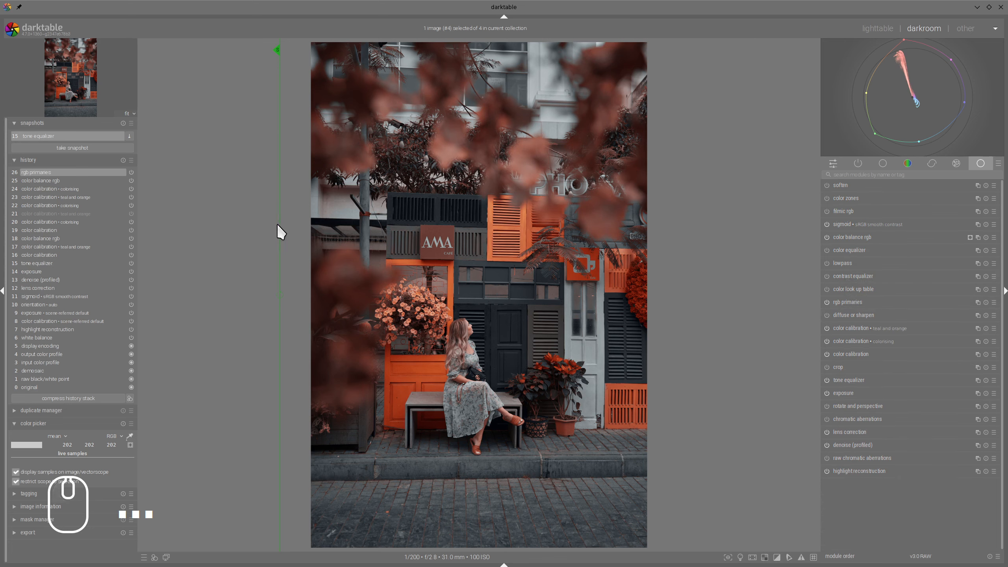
left_click_drag(289, 231, 249, 210)
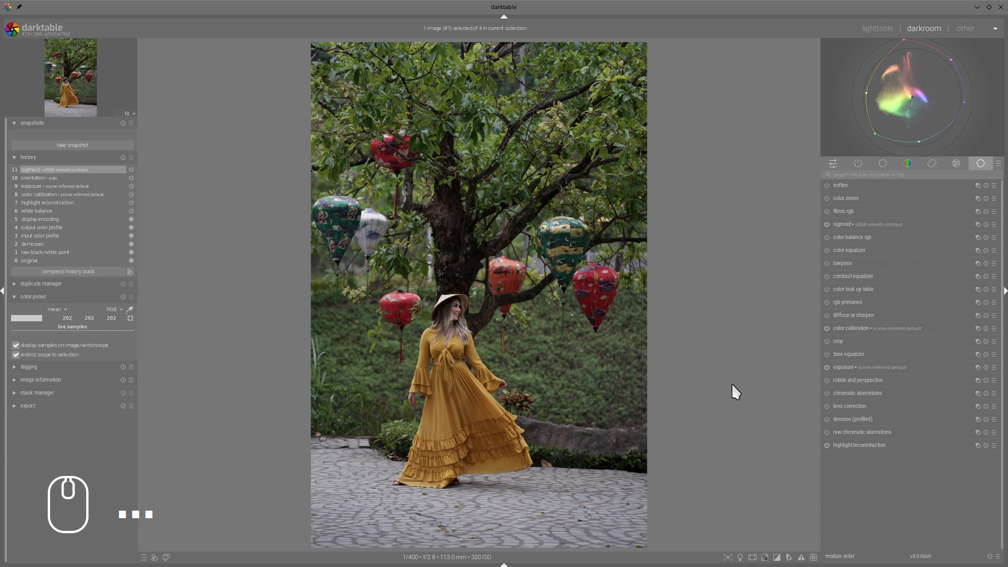
Enable lens correction and profiled denoising on the photo of the woman in the yellow dress
left_click(826, 406)
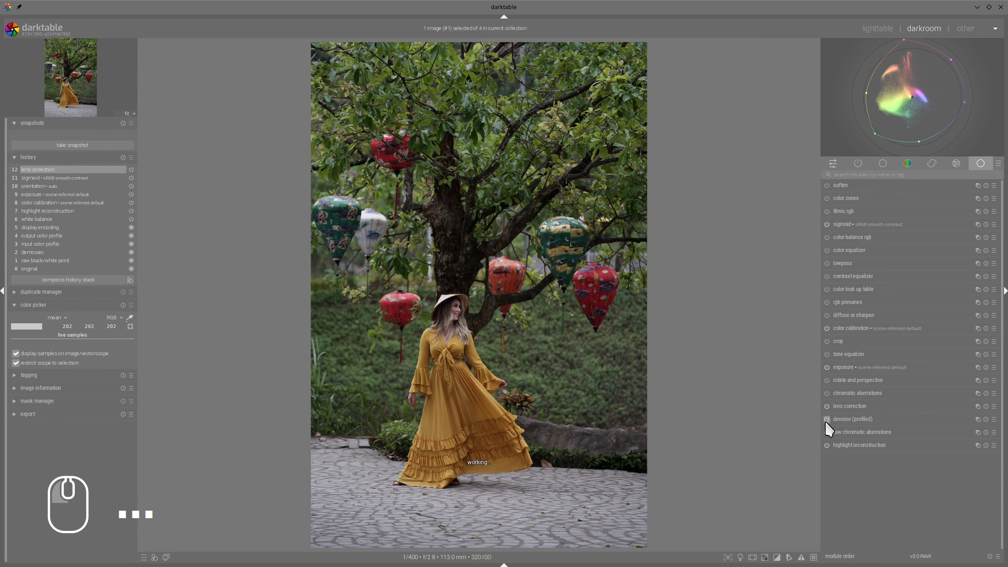
left_click(827, 419)
left_click(849, 420)
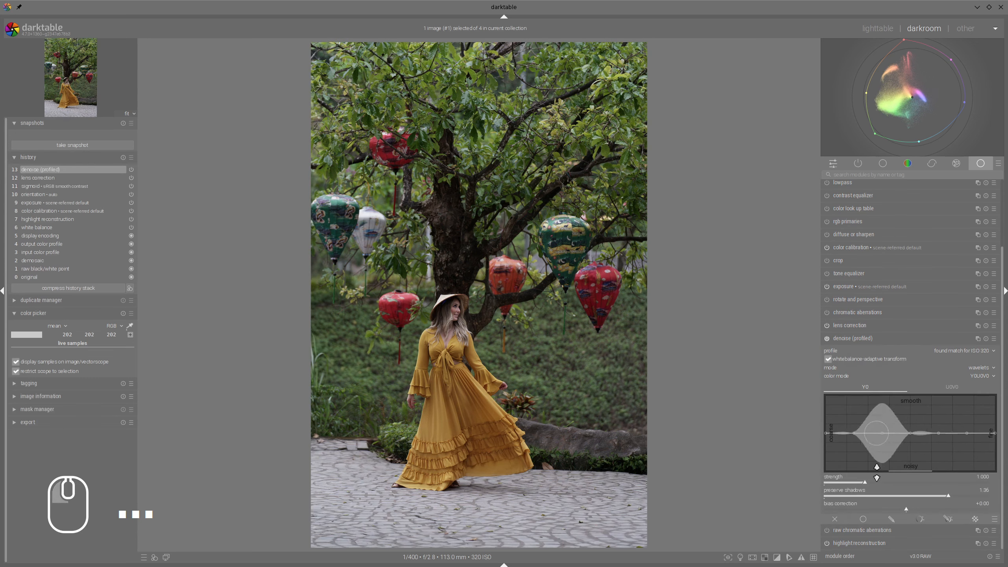
left_click(904, 492)
left_click(872, 340)
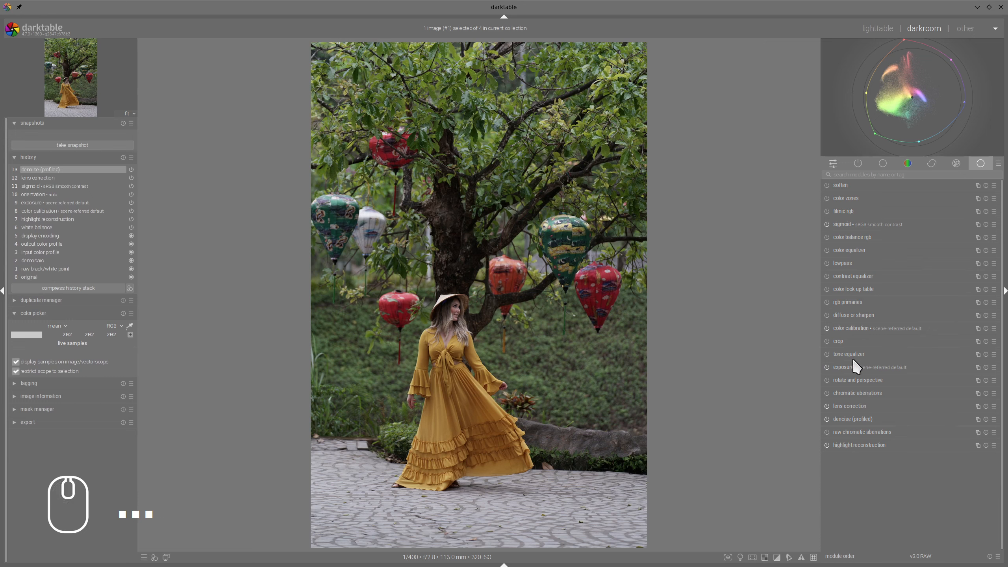
Apply the tone equalizer preset Lin inw flach EIGF and adjust the exposure slightly
right_click(994, 355)
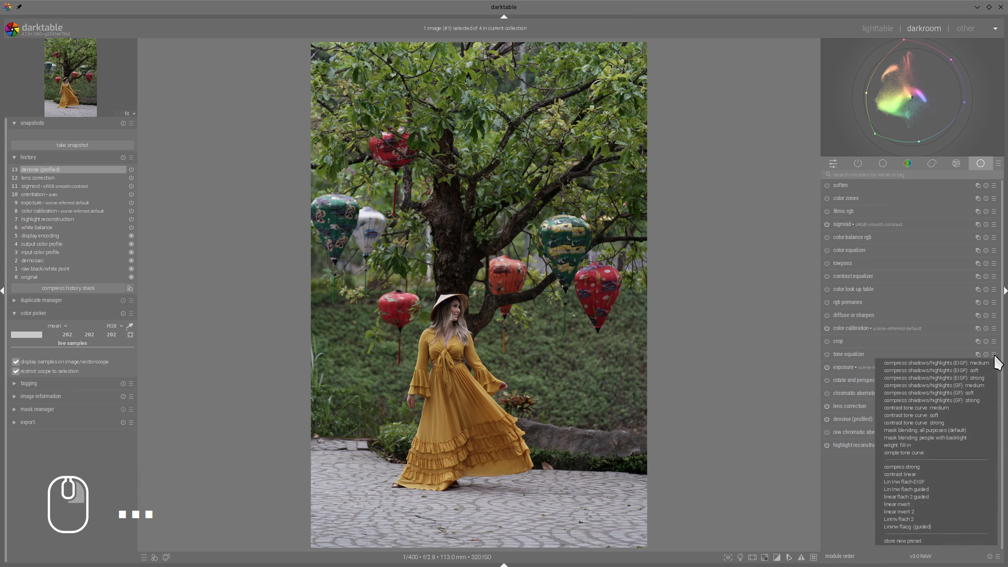
left_click(902, 482)
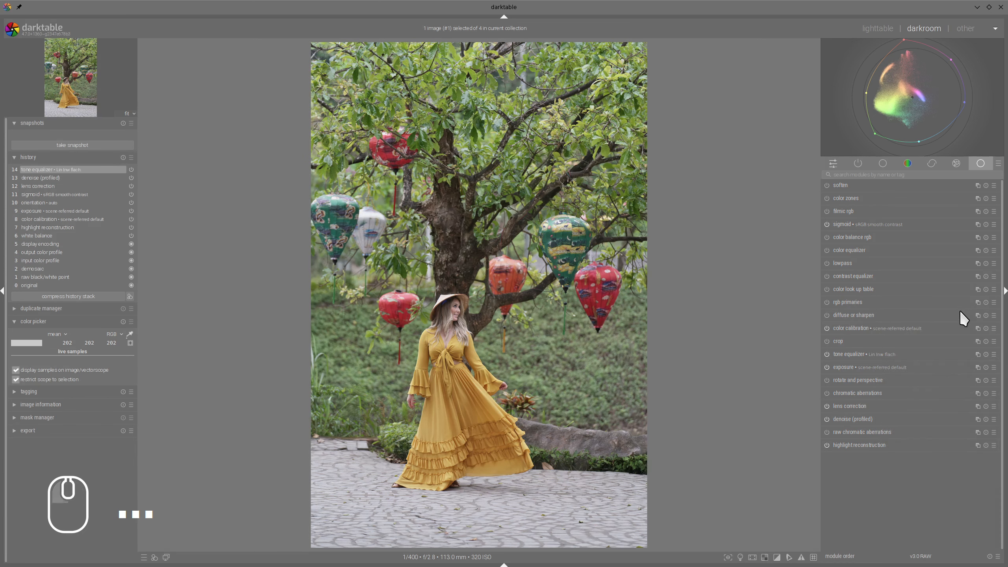
left_click(847, 368)
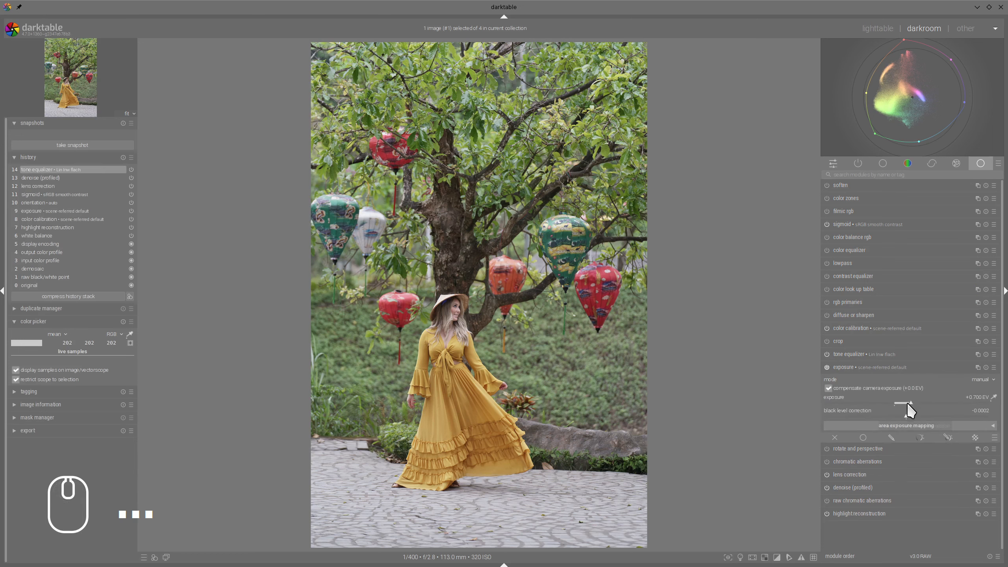
left_click(906, 403)
left_click(869, 366)
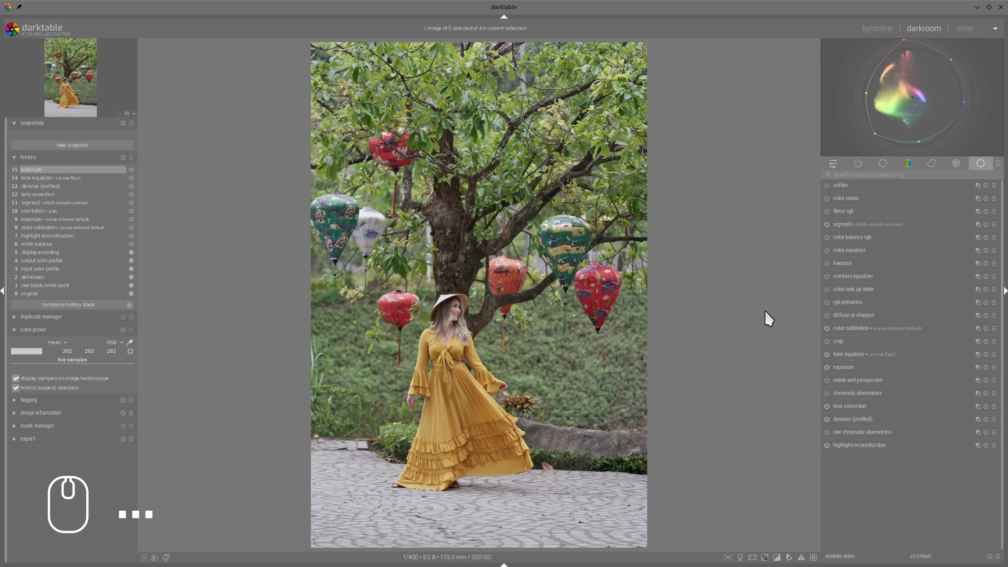
Create a new color calibration instance and rename it "teal and orange"
mouse_move(885, 329)
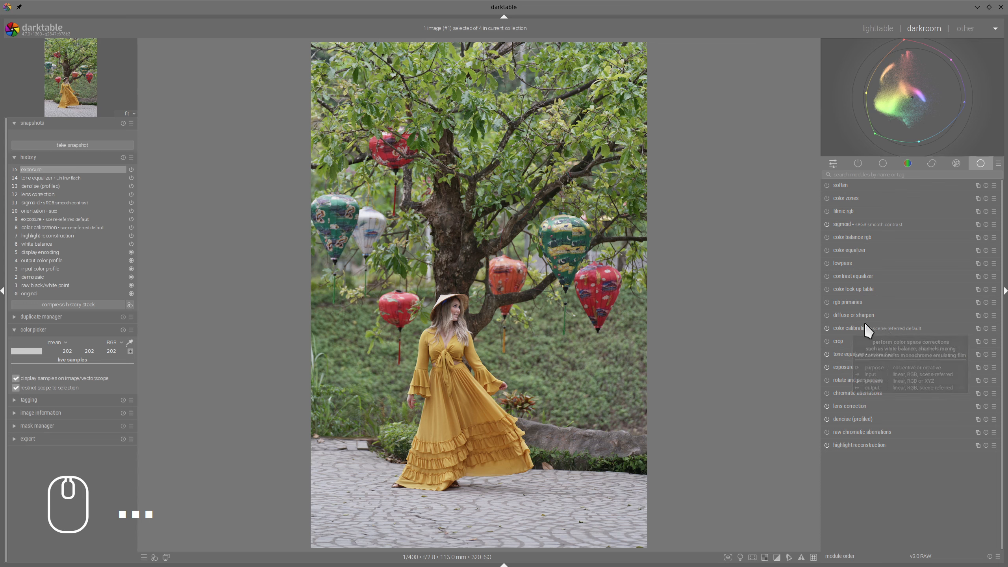
right_click(977, 328)
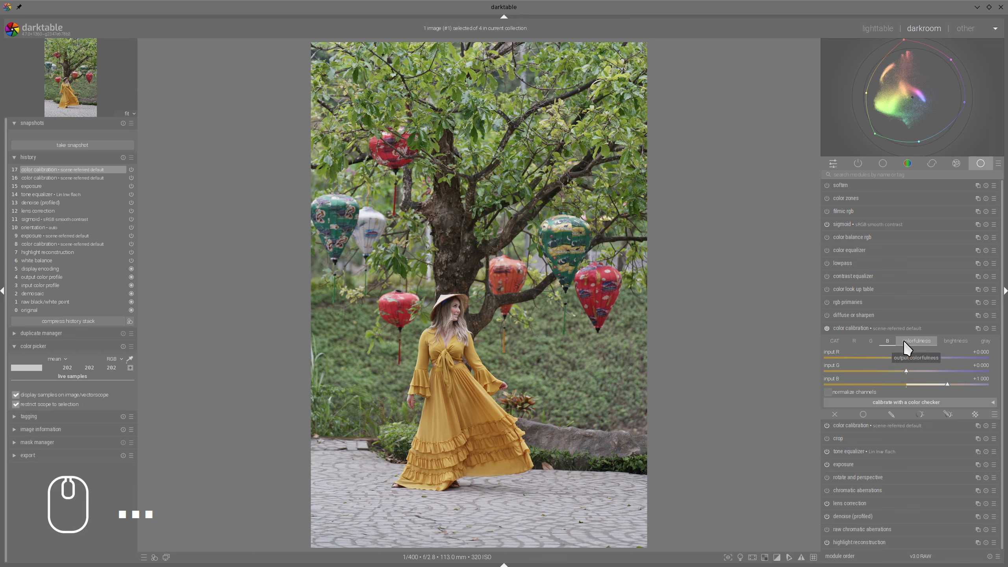
left_click(977, 328)
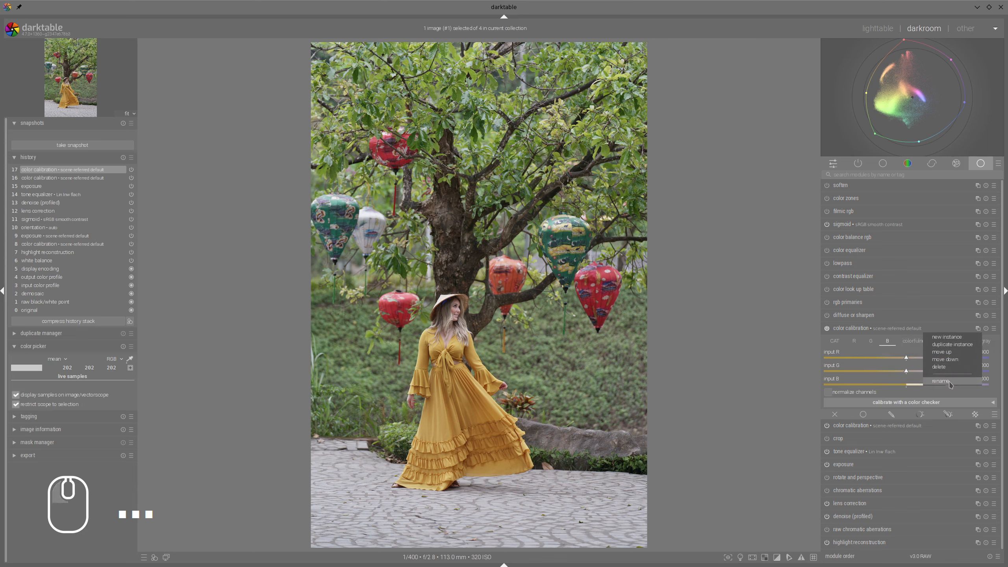
left_click(966, 354)
type("tea")
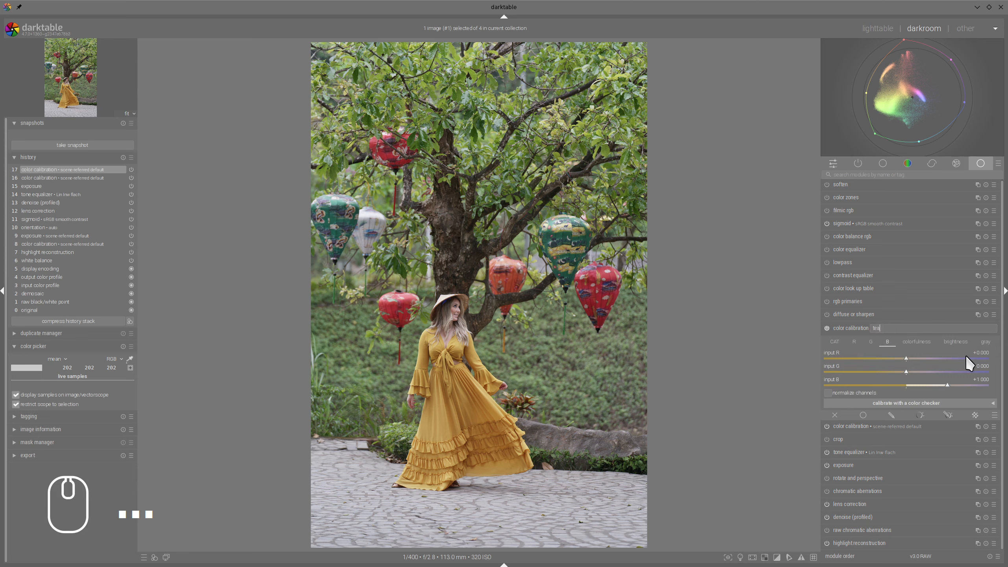
type("l and orange")
key("Return")
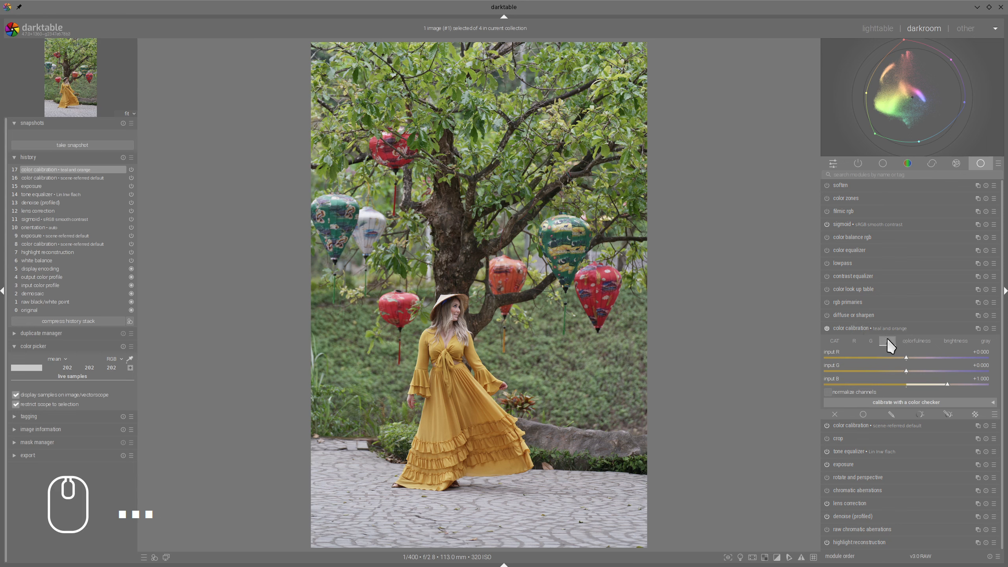
In the blue output channel of the teal and orange instance, set input B to 0 and input G to 1.000
left_click(914, 341)
right_click(947, 380)
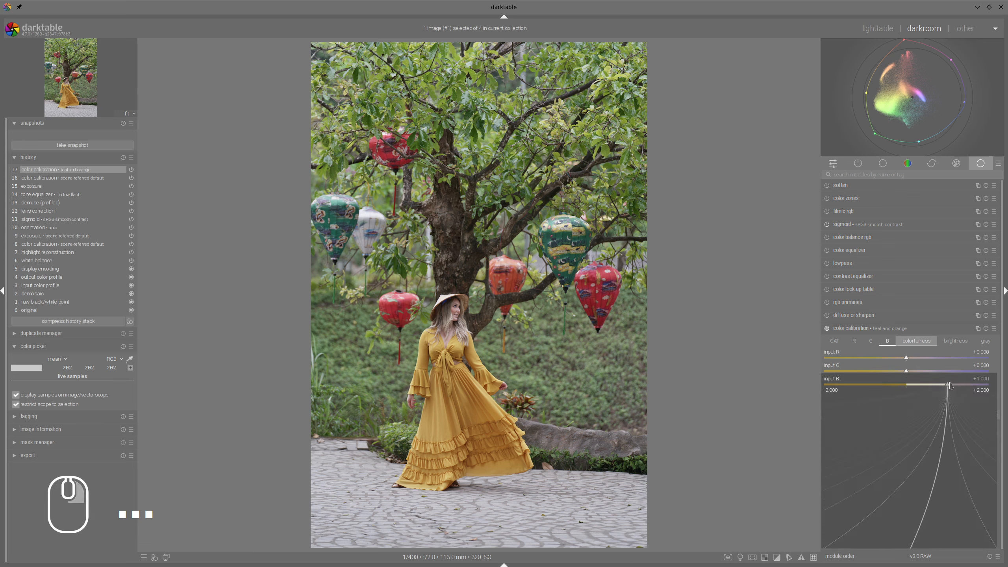
key("Return")
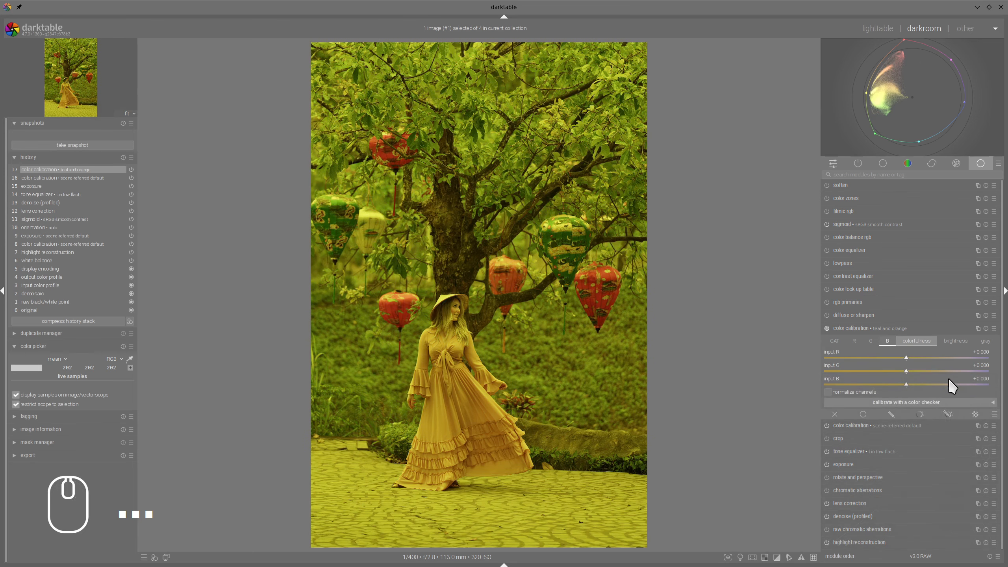
right_click(948, 370)
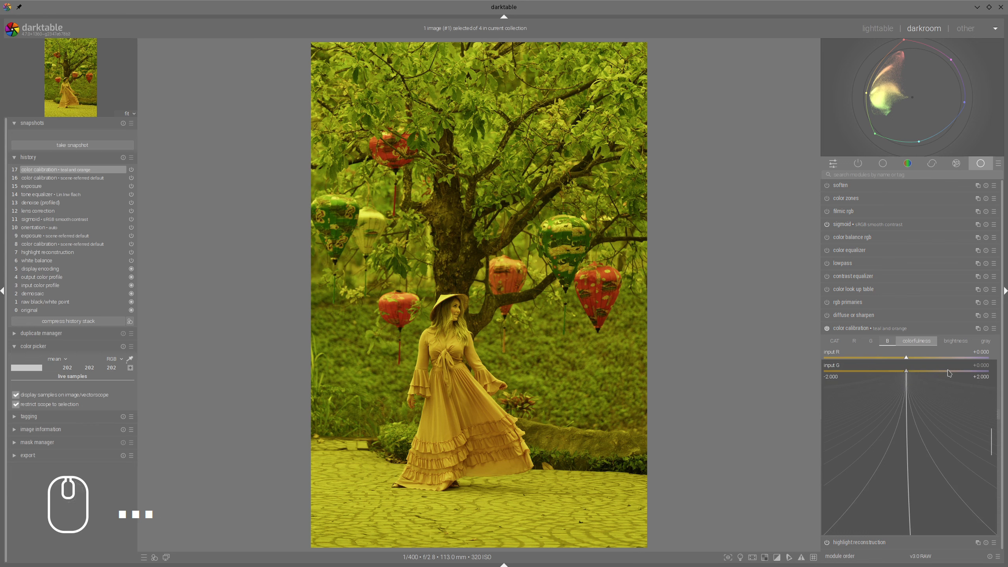
left_click(948, 373)
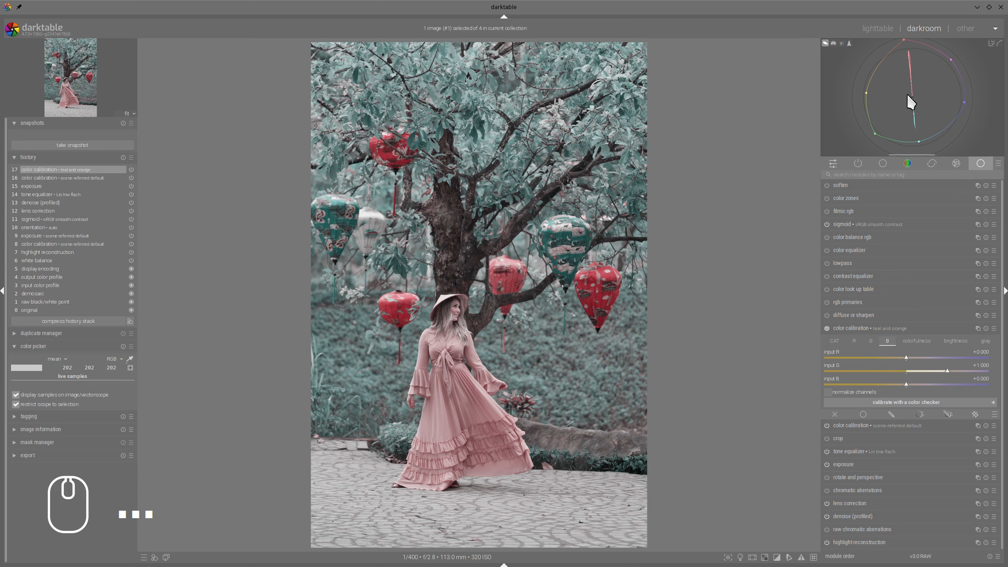
In the green output channel, set input R to 0.300 and input G to 0.700, and collapse the teal and orange instance
left_click(871, 341)
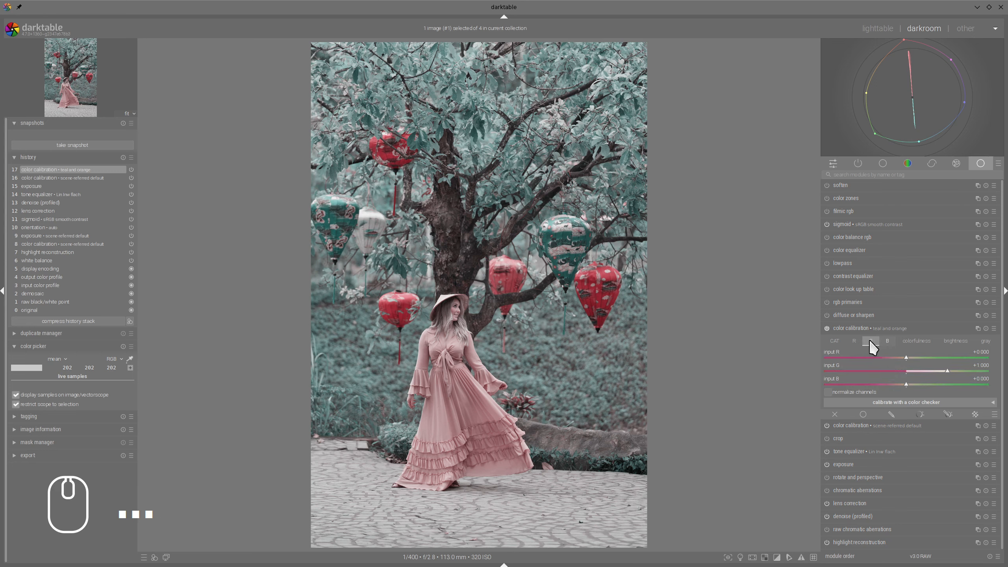
right_click(912, 358)
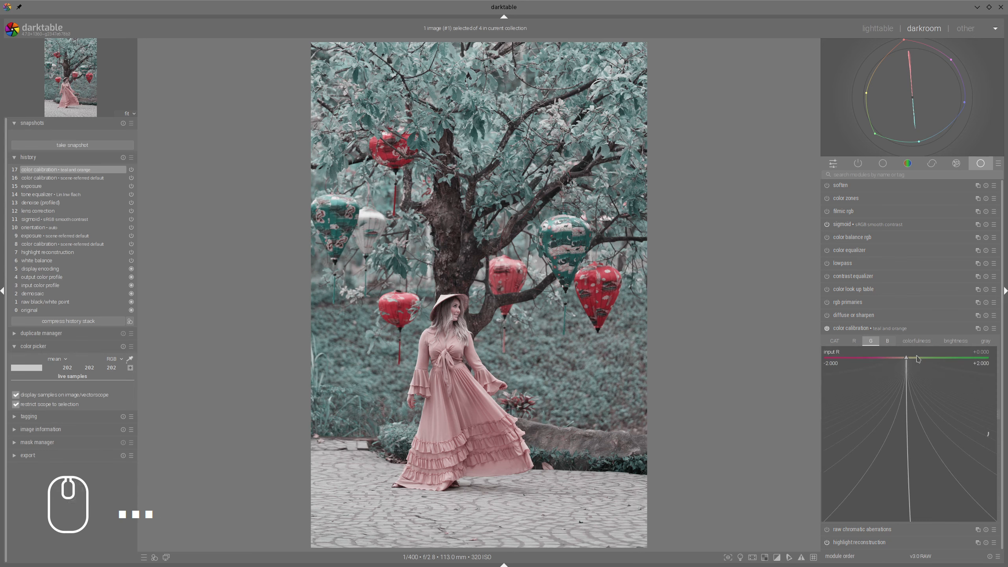
left_click(917, 359)
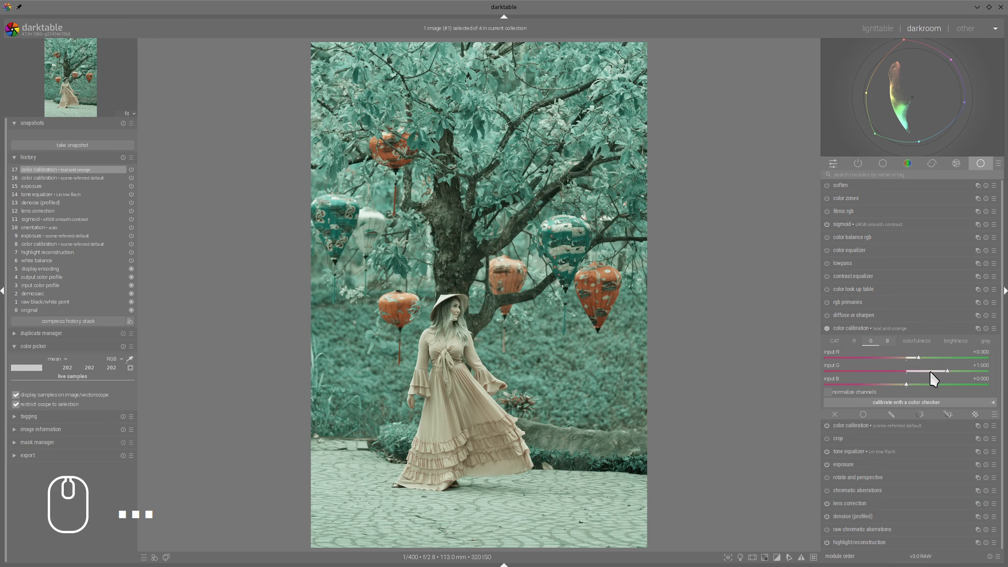
right_click(926, 372)
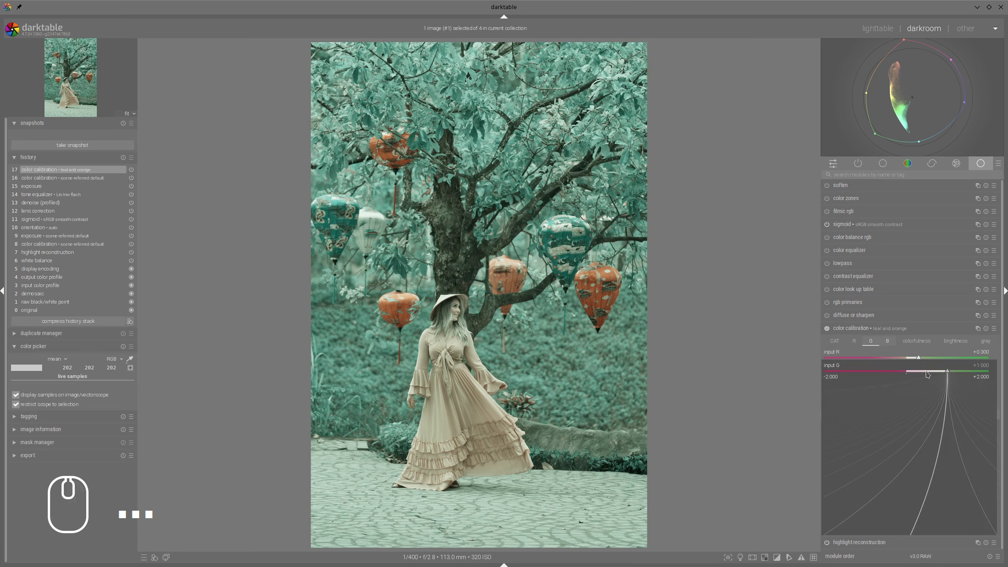
left_click(926, 374)
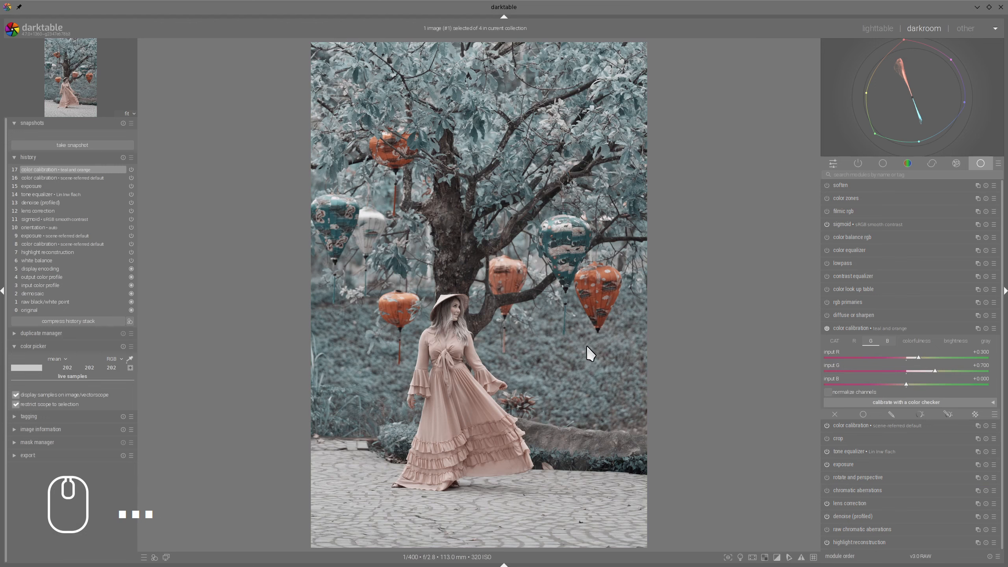
left_click(849, 329)
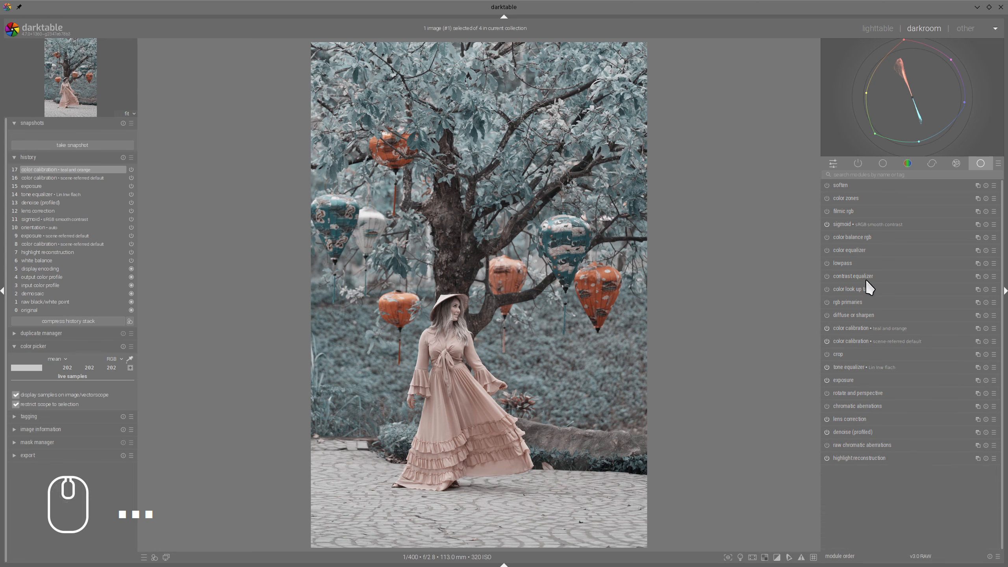
Set the global chroma of color balance rgb to -100%
left_click(856, 237)
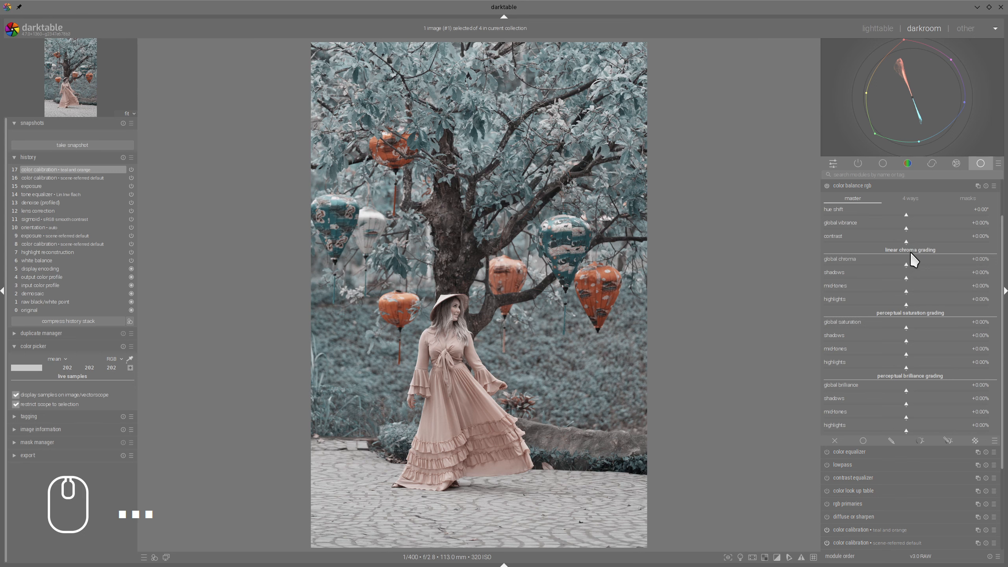
right_click(905, 264)
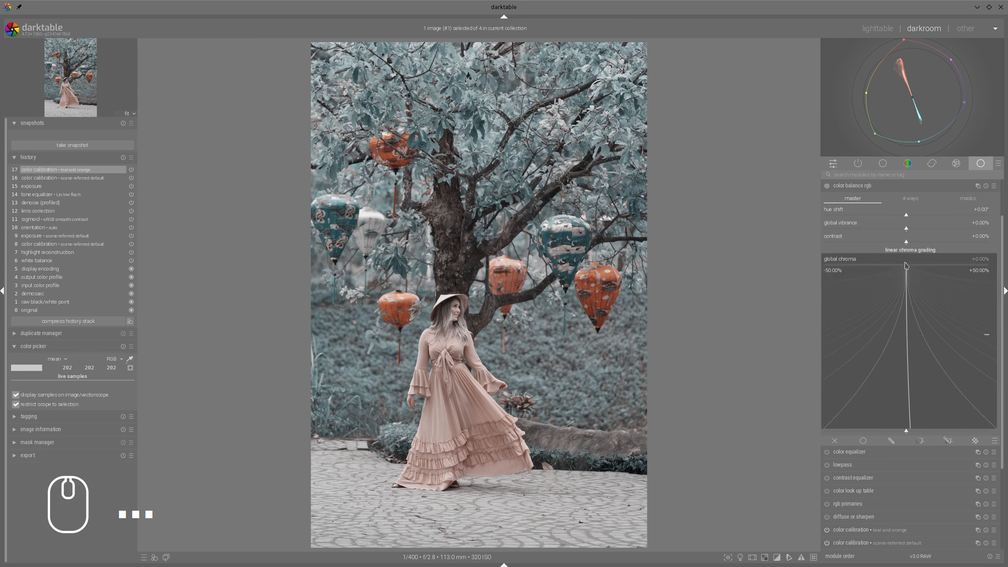
type("-100")
key("Return")
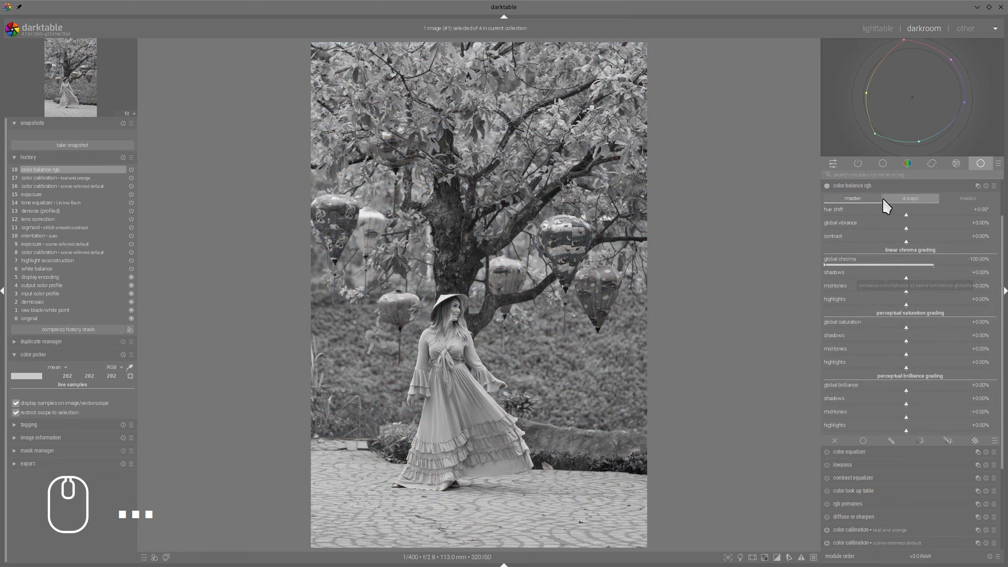
Restrict color balance rgb with a parametric hue mask, input range 110, 132, 258 and 276, and collapse the module
left_click(948, 440)
scroll(957, 369, "down", 3)
left_click(954, 406)
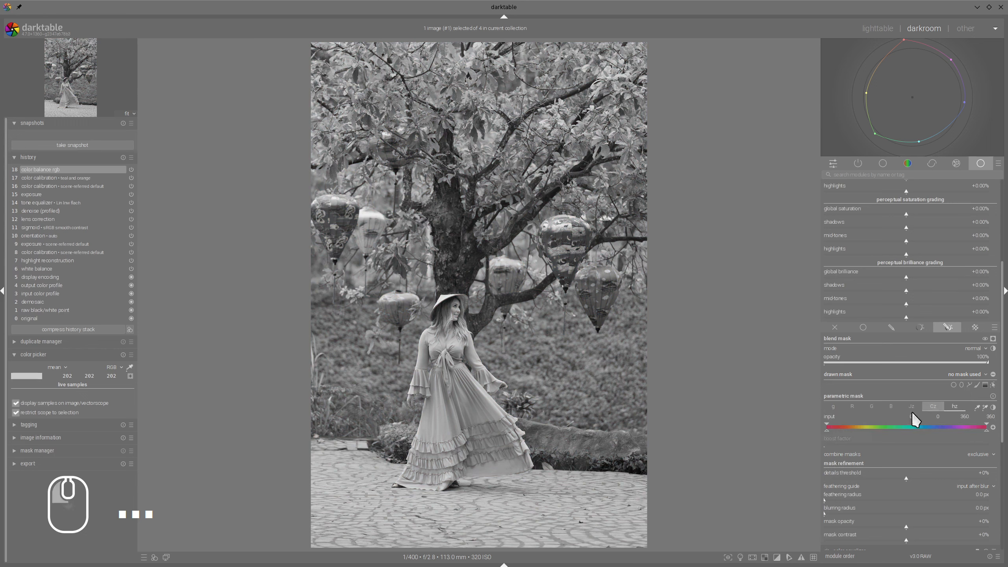
left_click_drag(826, 430, 876, 431)
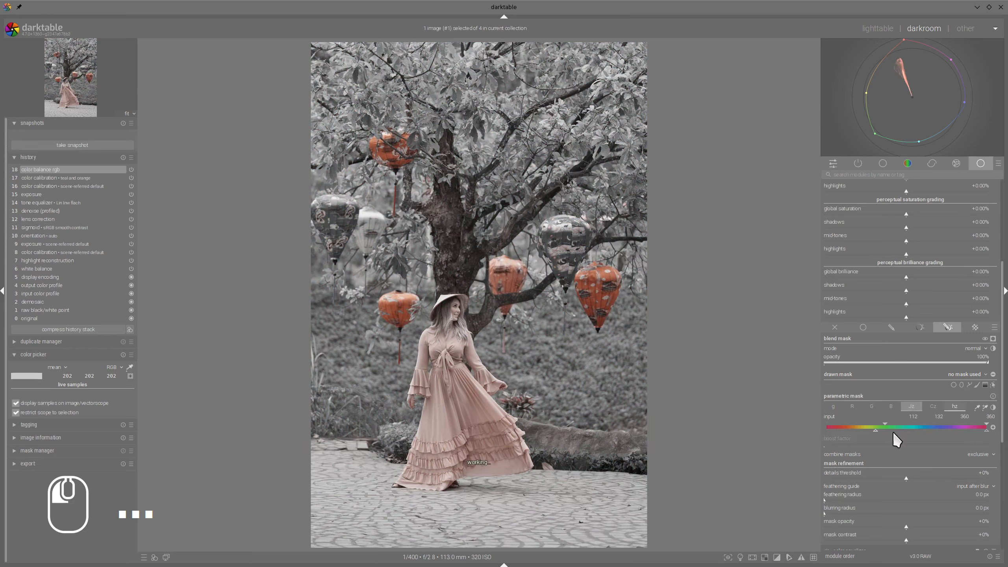
left_click_drag(985, 430, 940, 422)
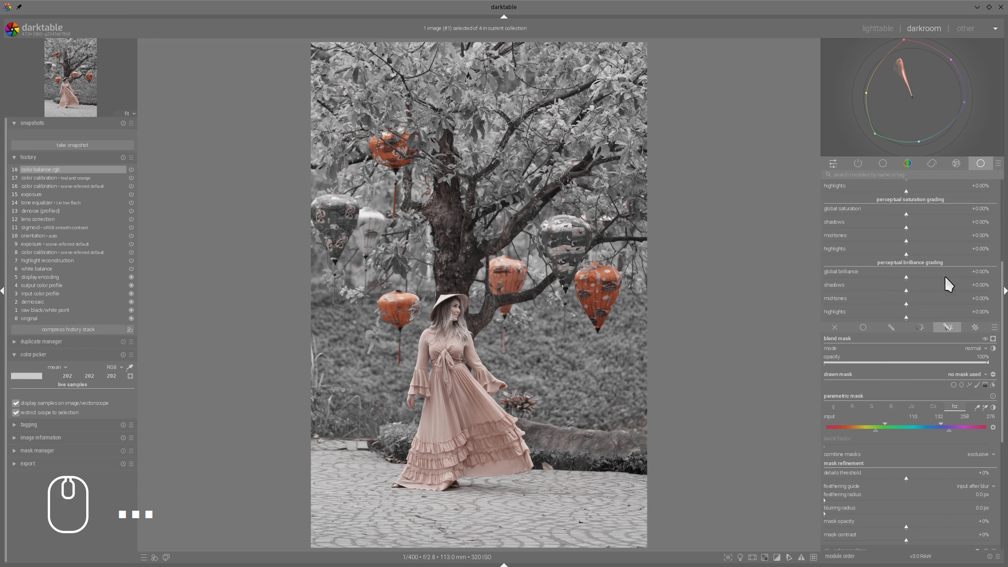
left_click_drag(1004, 306, 968, 206)
left_click_drag(1002, 295, 977, 233)
left_click(908, 237)
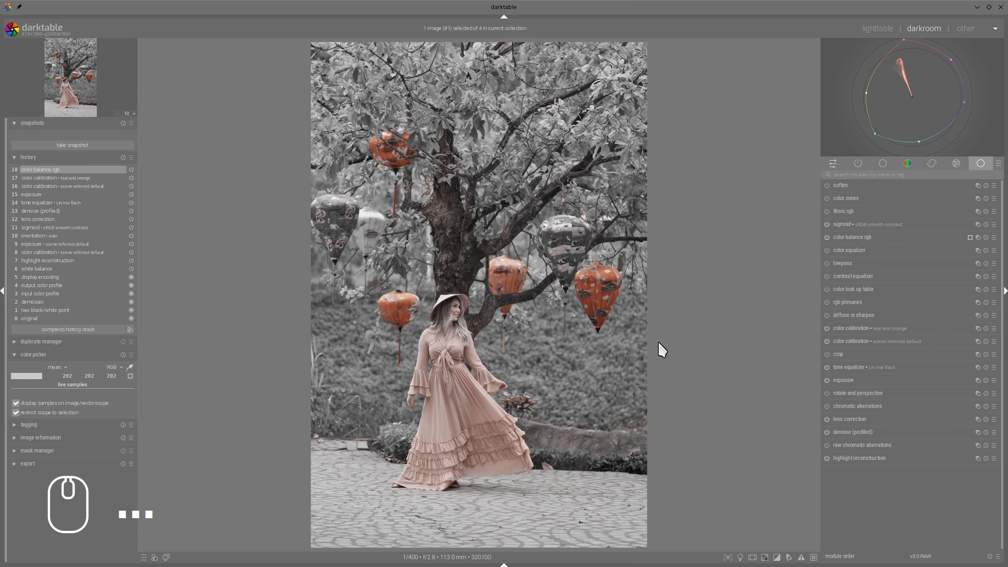
Add a new instance of color calibration above the scene-referred default one and name it colorising
left_click(852, 341)
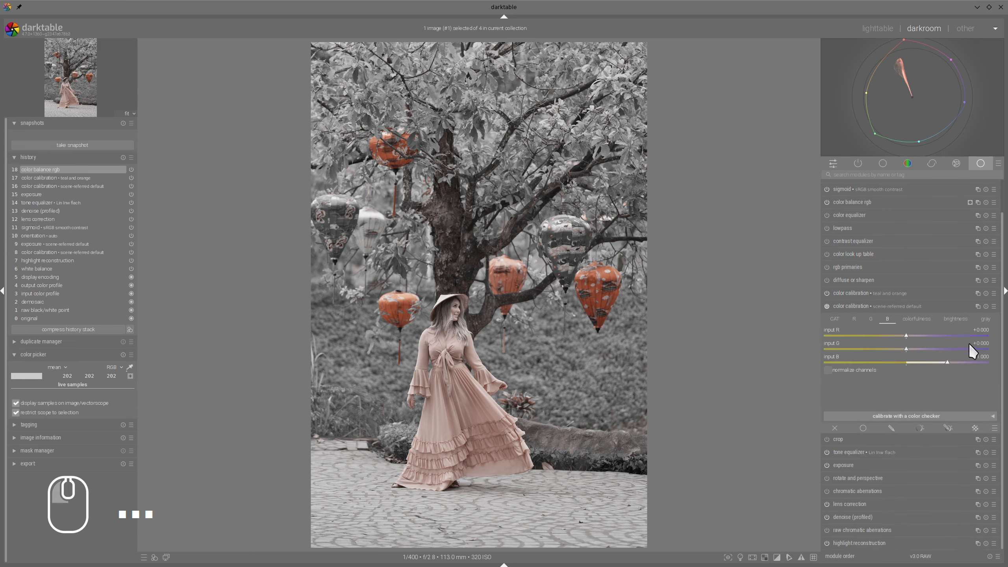
right_click(976, 306)
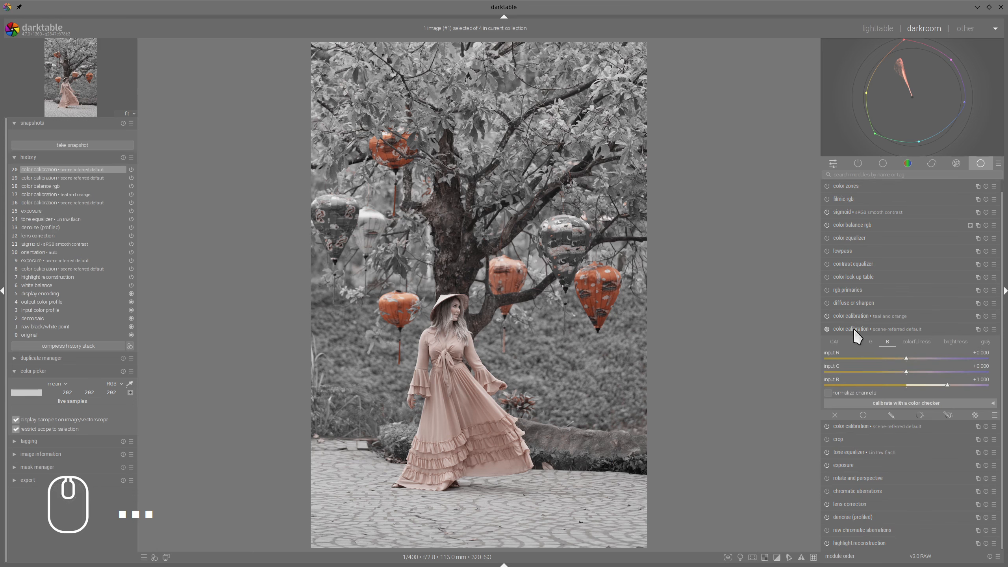
left_click(853, 328)
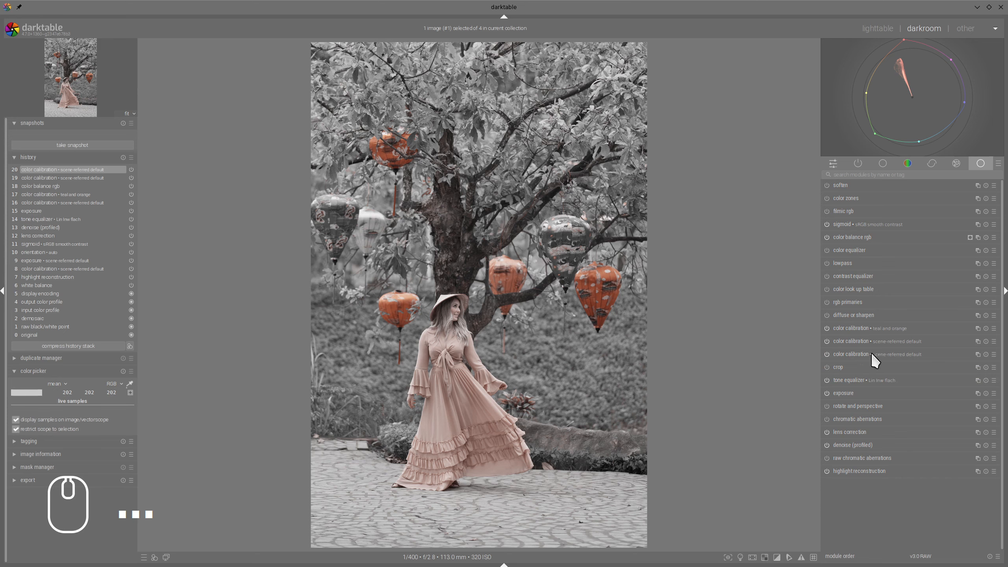
left_click(854, 340)
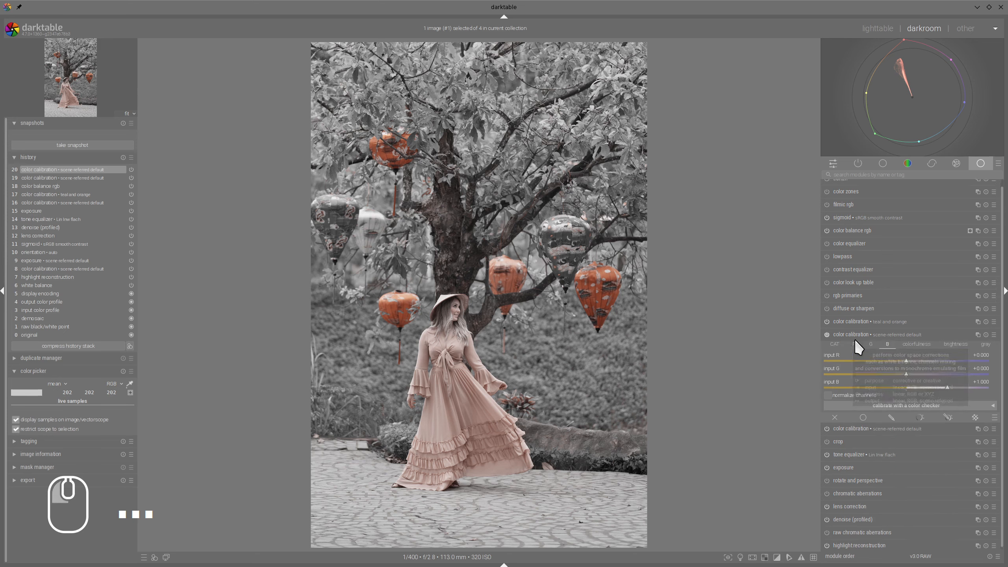
left_click(977, 329)
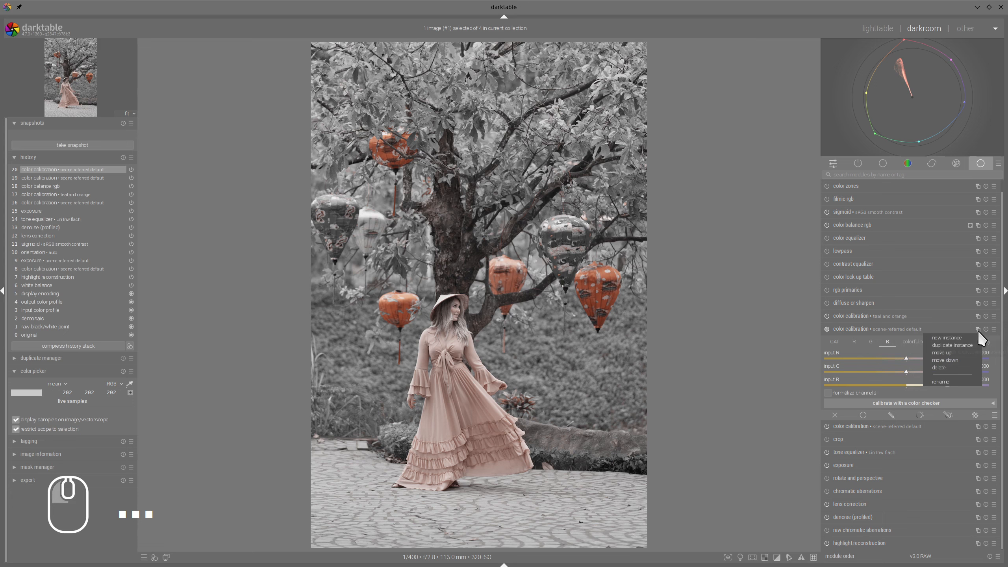
left_click(949, 380)
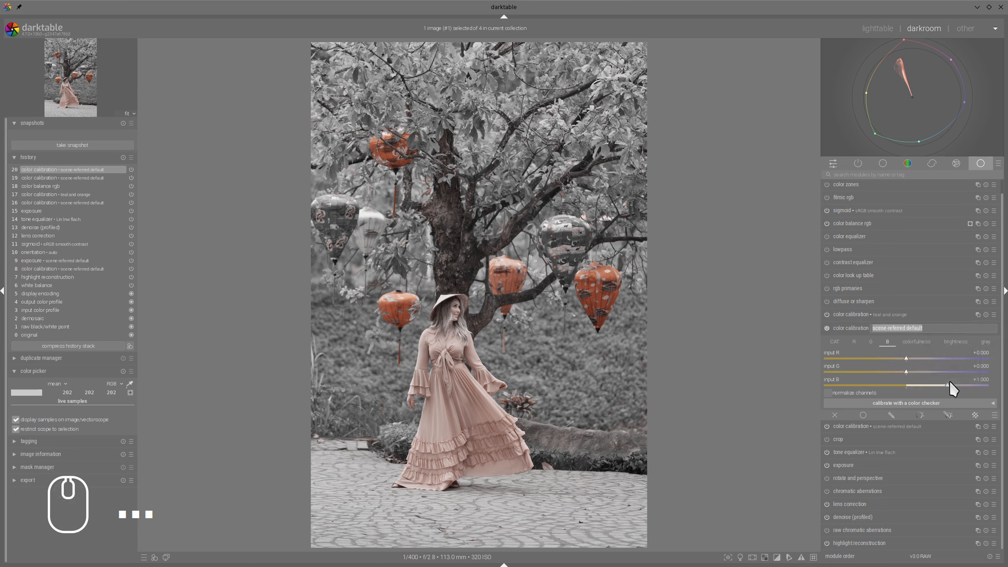
type("colorising")
key("Return")
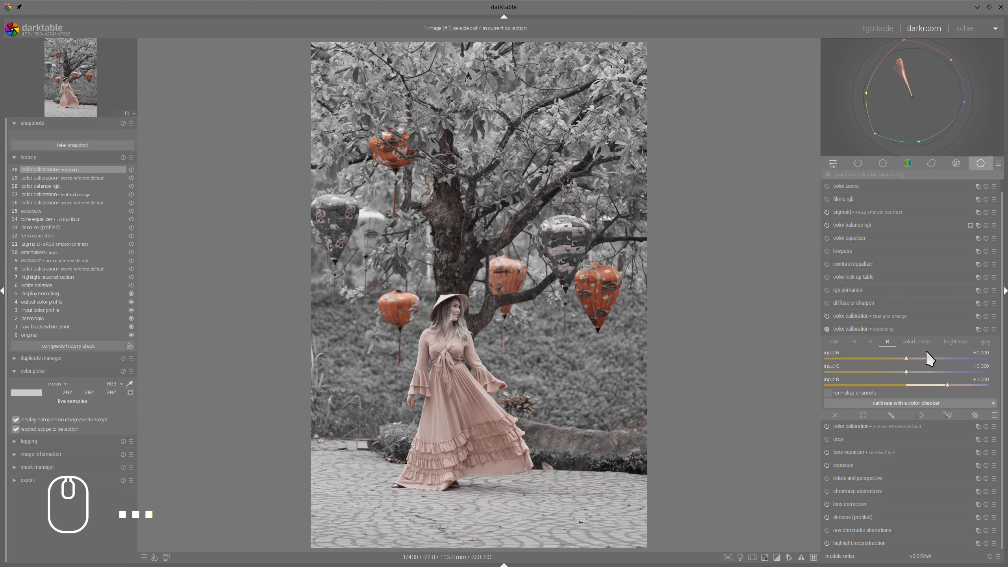
In the blue output channel of the colorising instance, lower input R to about -0.014
left_click(856, 340)
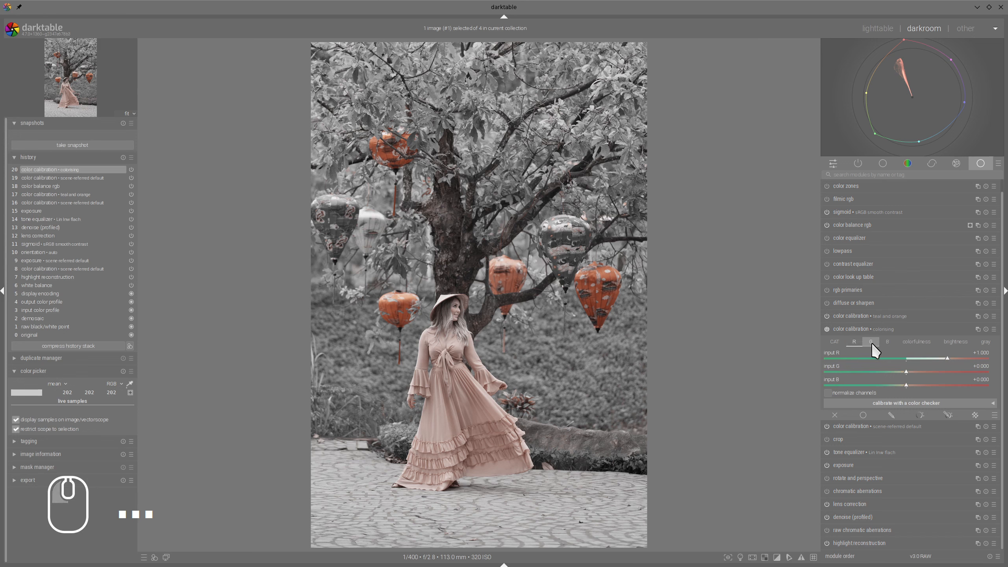
left_click(868, 341)
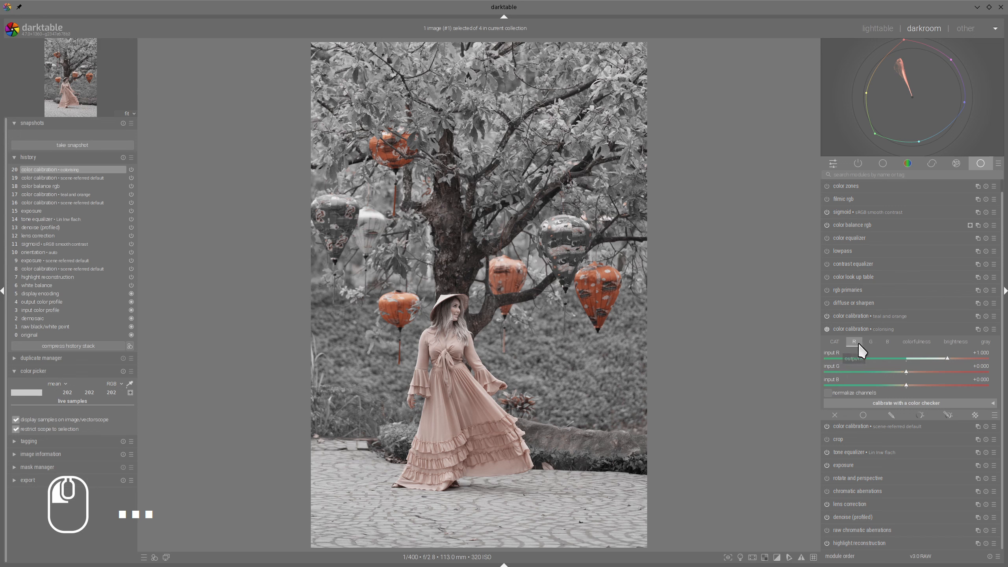
left_click(884, 341)
left_click(903, 358)
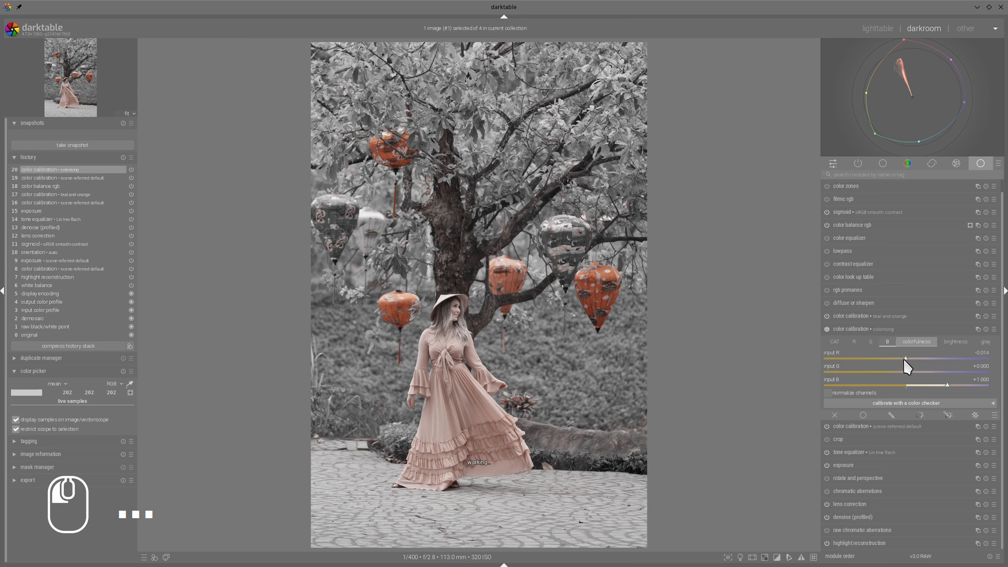
In the green output channel of colorising, set input R to about -0.301, raise input G above 1.160 and make input B slightly negative
left_click(869, 342)
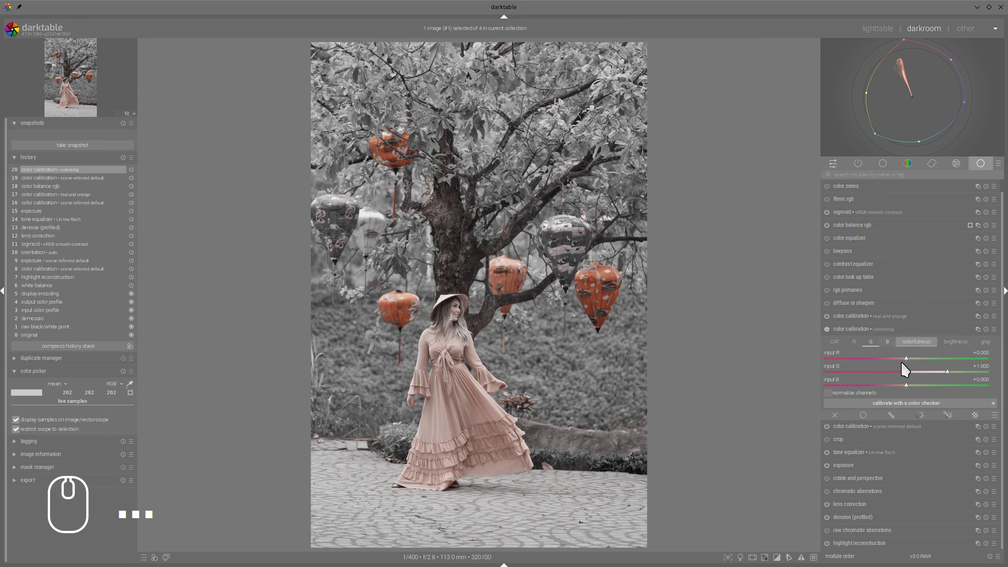
left_click_drag(905, 359, 893, 359)
left_click_drag(951, 372, 900, 386)
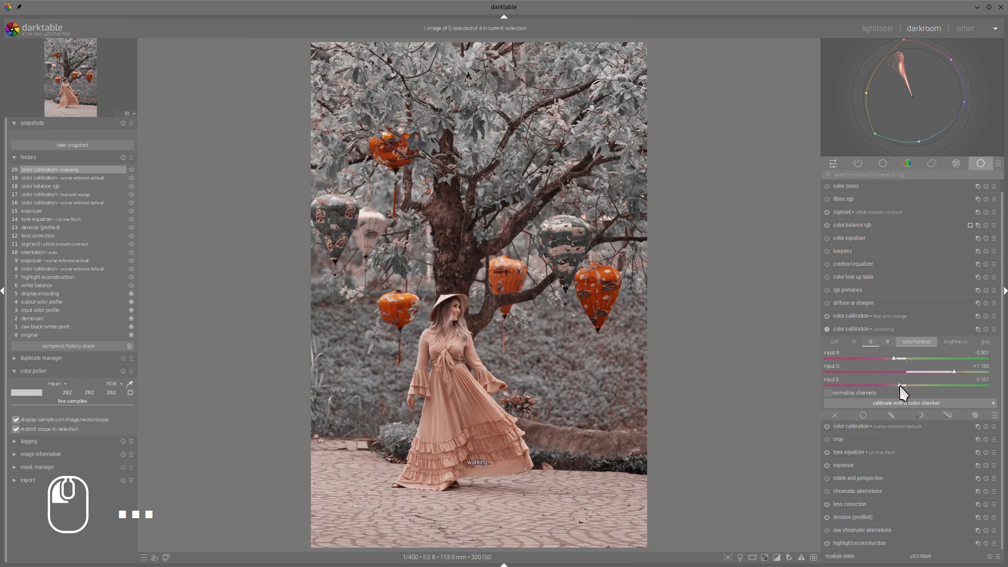
left_click_drag(955, 371, 958, 372)
left_click_drag(900, 385, 903, 384)
Set input B of the red output channel to -0.167, set brightness inputs R 0.208, G -0.255 and B -0.217, and collapse colorising
left_click(853, 341)
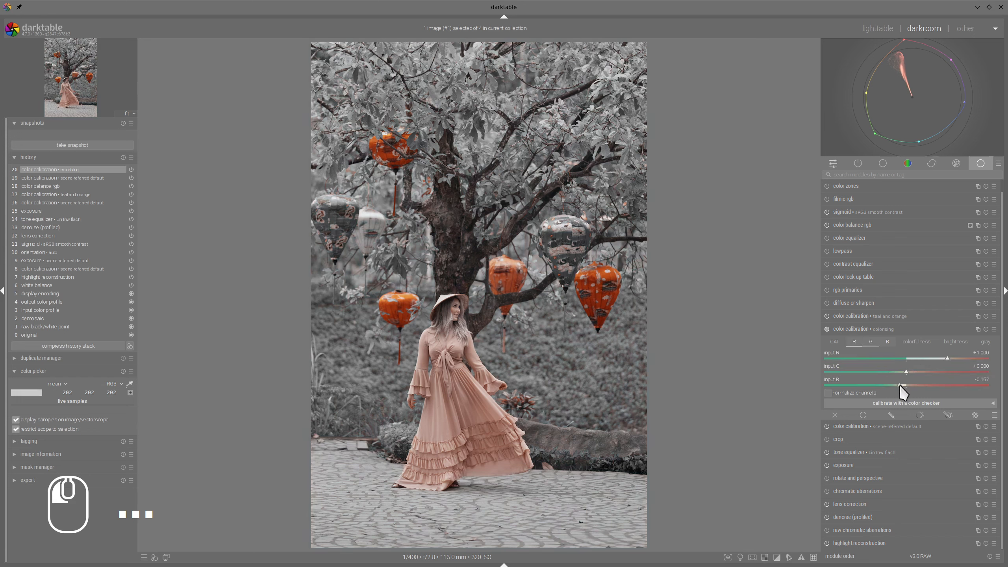
mouse_move(947, 359)
left_mouse_down()
mouse_move(904, 371)
mouse_move(948, 359)
left_mouse_up()
left_click(956, 342)
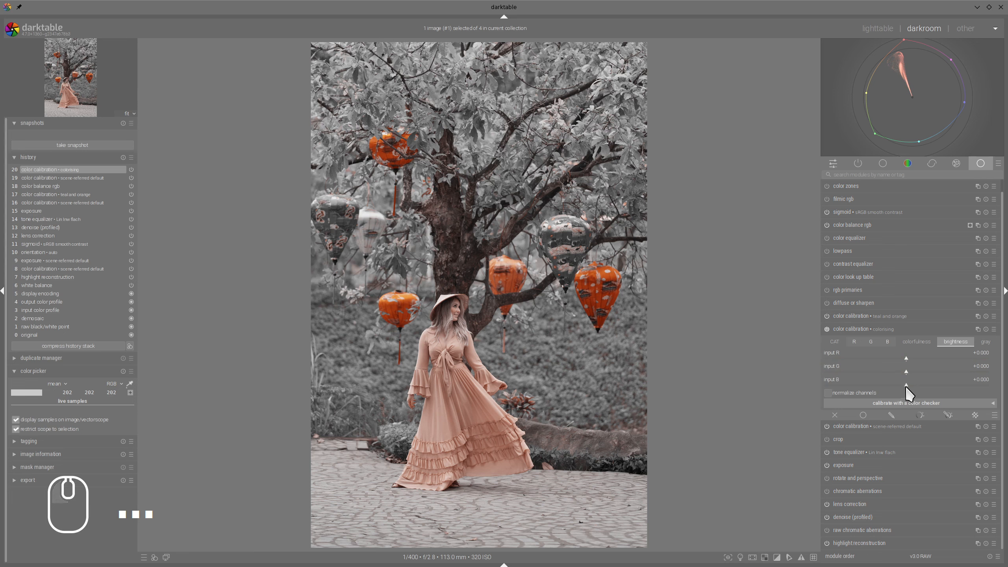
left_click_drag(907, 393, 889, 372)
left_click(944, 329)
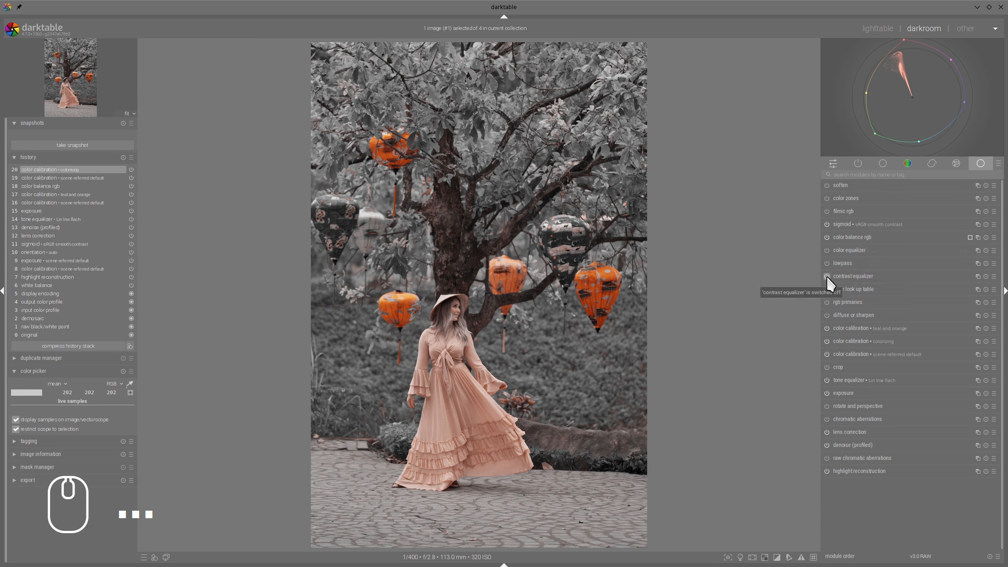
Enable contrast equalizer, move it directly above color balance rgb in the module order, and open it
left_click(840, 276)
left_click(859, 193)
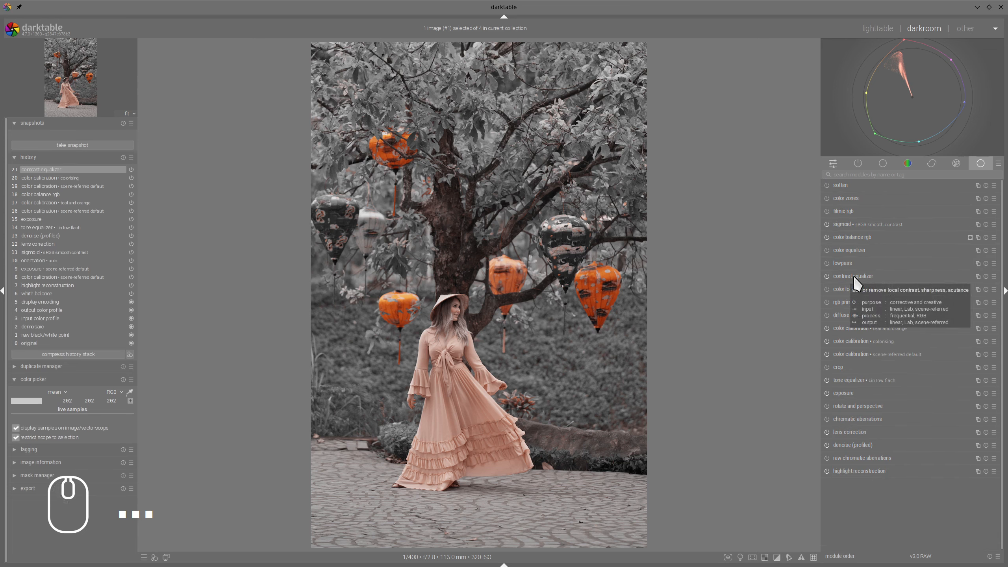
left_click_drag(867, 236, 865, 235)
left_click(858, 238)
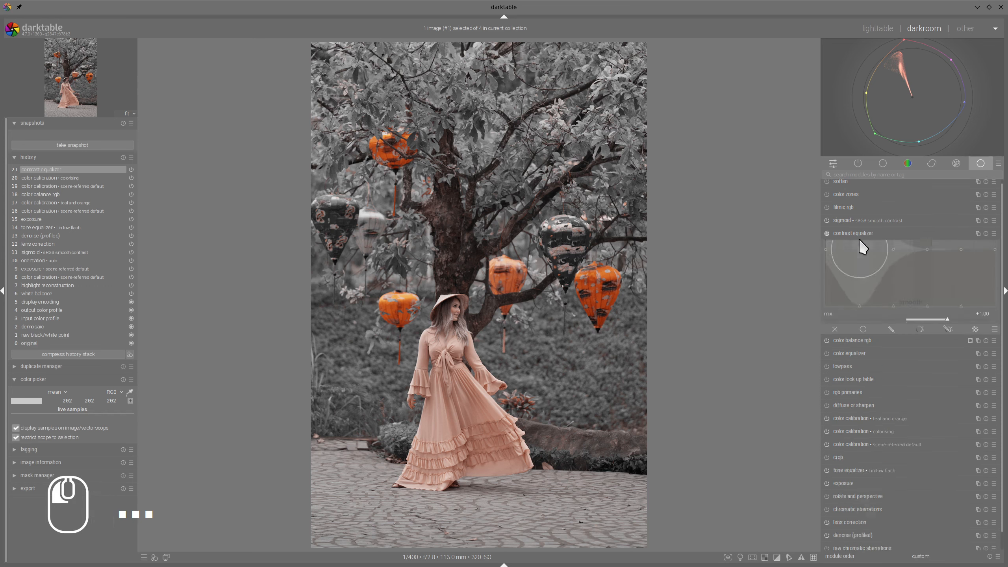
Restrict contrast equalizer with a raster mask taken from color balance rgb
left_click(972, 343)
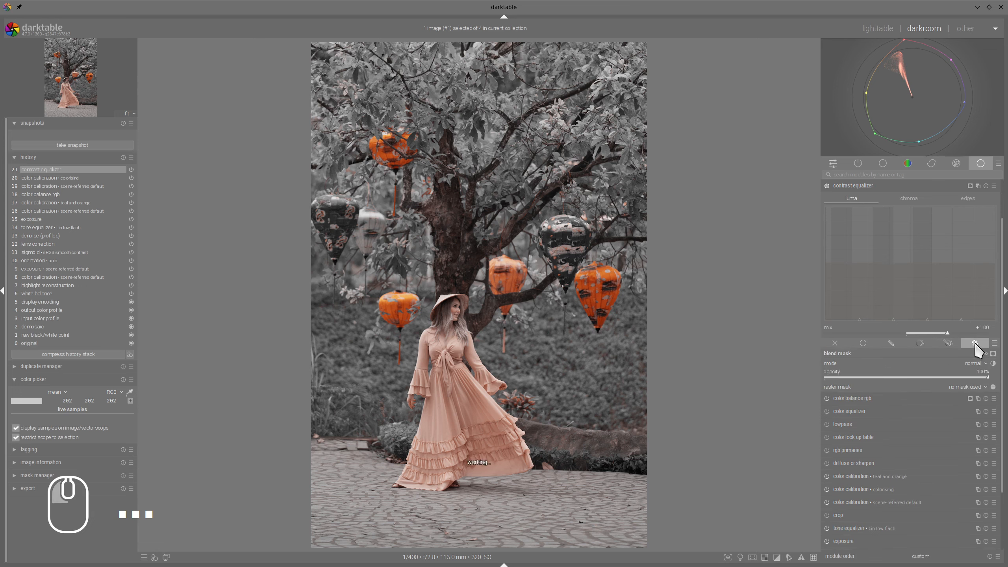
left_click(974, 387)
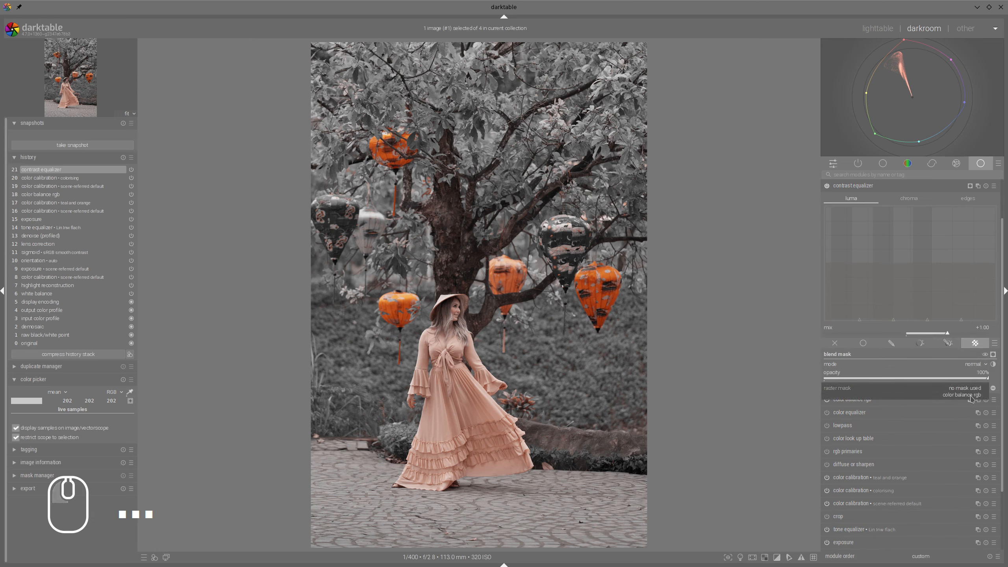
left_click(968, 394)
Slightly lower the luma contrast curve of contrast equalizer across its frequencies and collapse the module
scroll(908, 240, "down", 2)
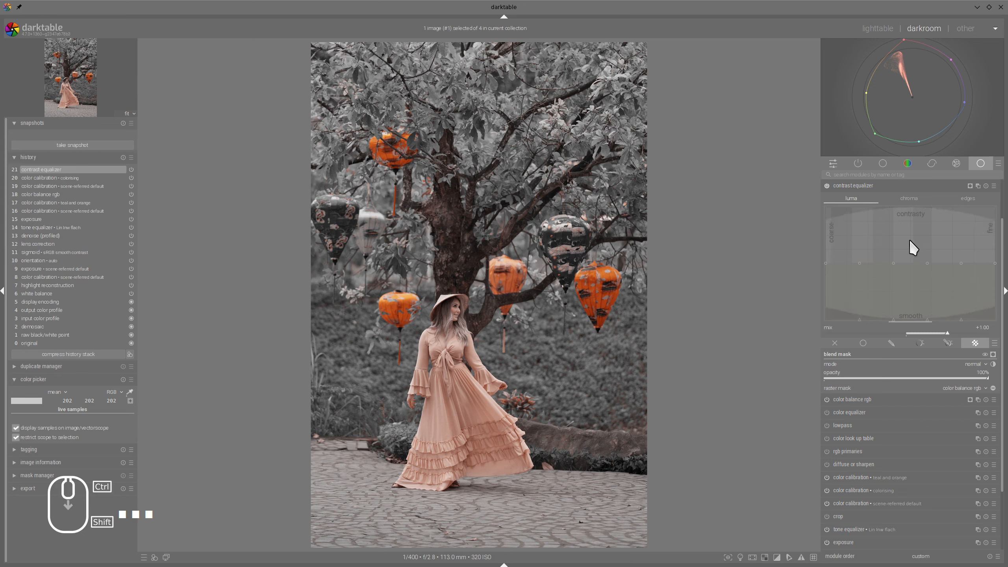
left_click_drag(909, 240, 908, 247)
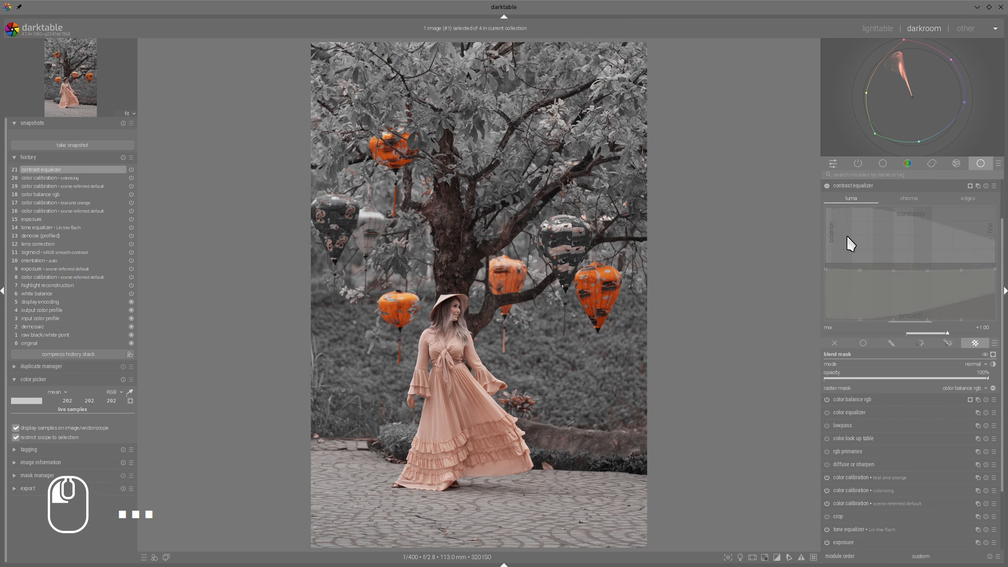
left_click_drag(847, 234, 843, 236)
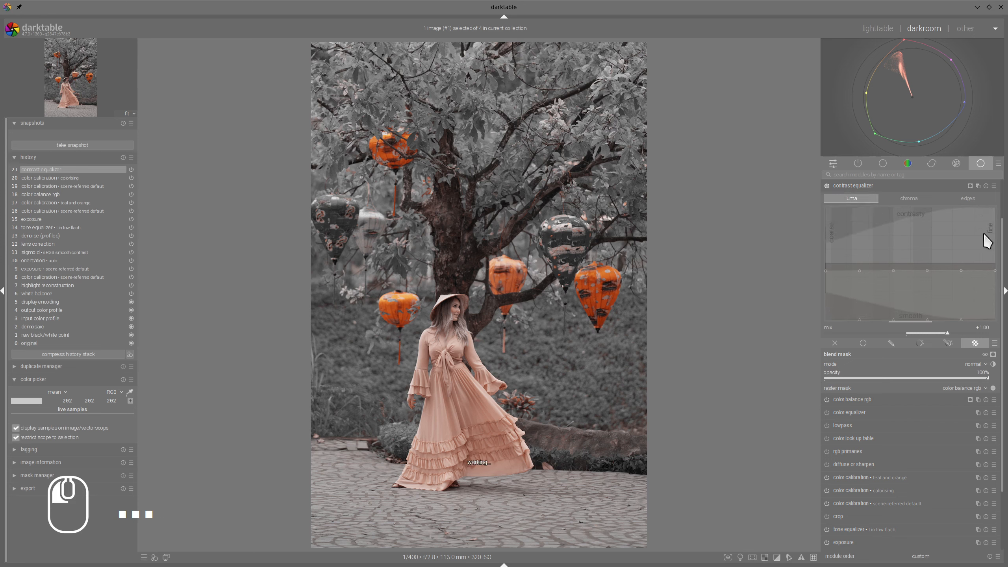
scroll(982, 233, "up", 4)
scroll(985, 241, "up", 2)
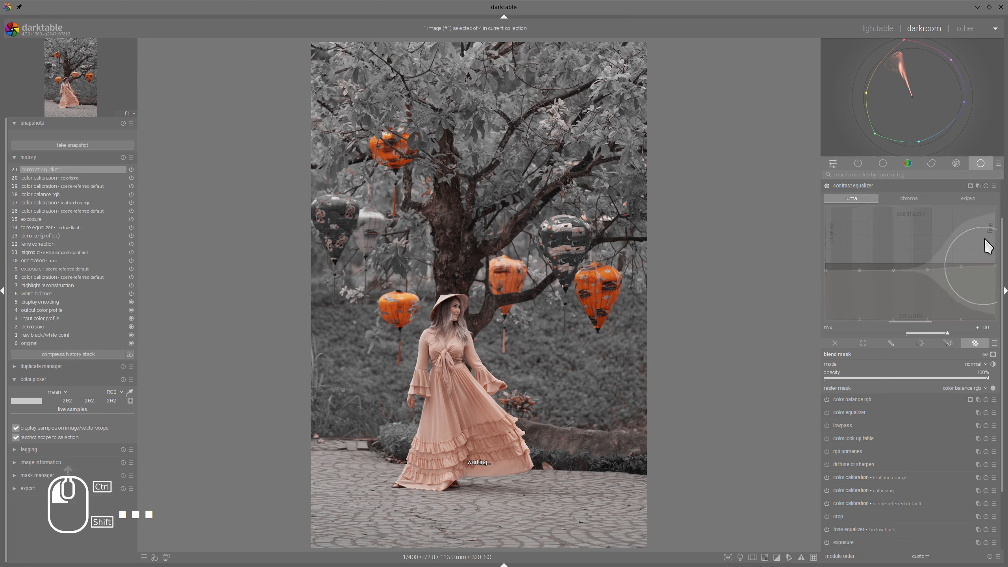
left_click(889, 186)
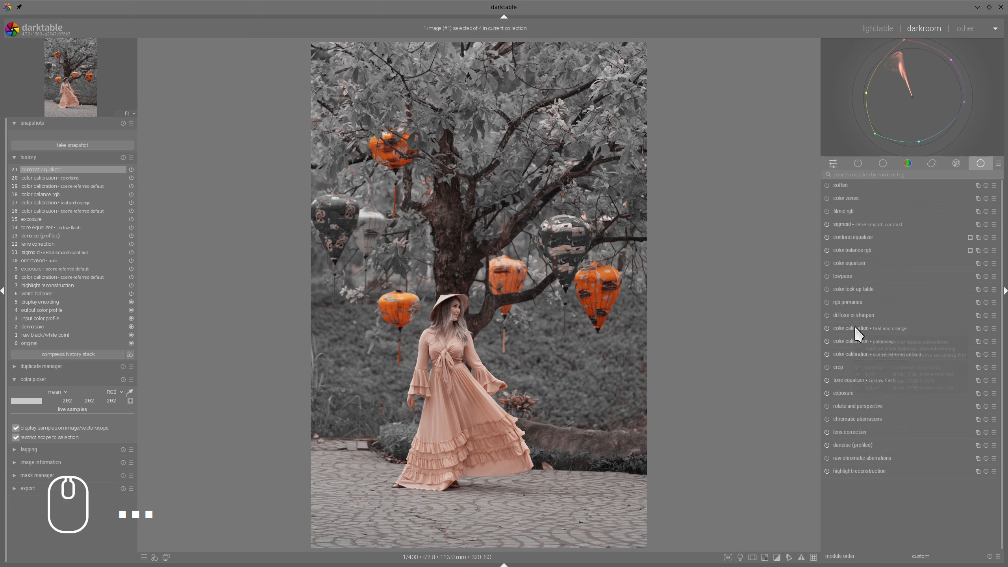
In the brightness settings of the colorising instance, lower input G to about -0.442 and collapse the module
left_click(854, 341)
left_click(947, 342)
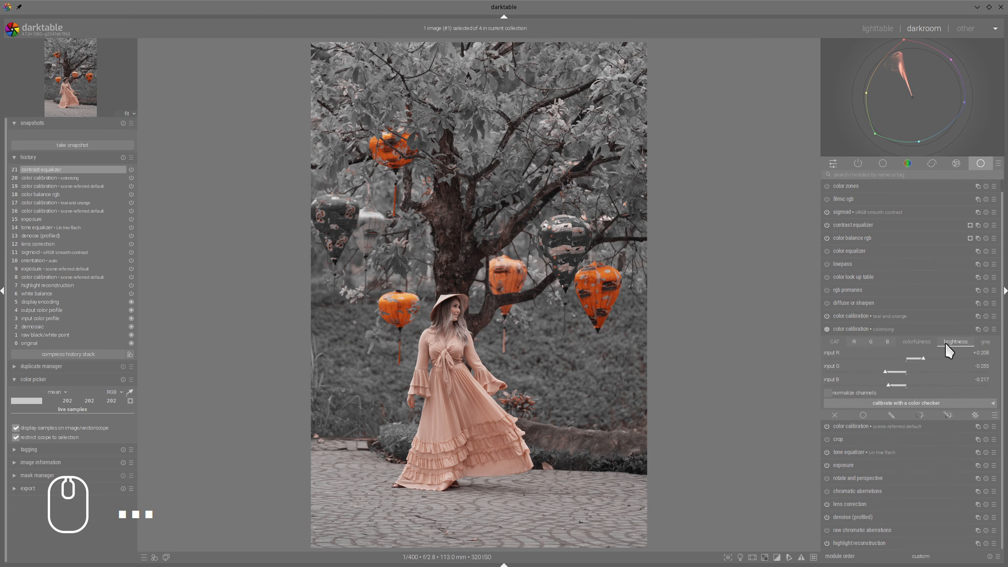
left_click(870, 371)
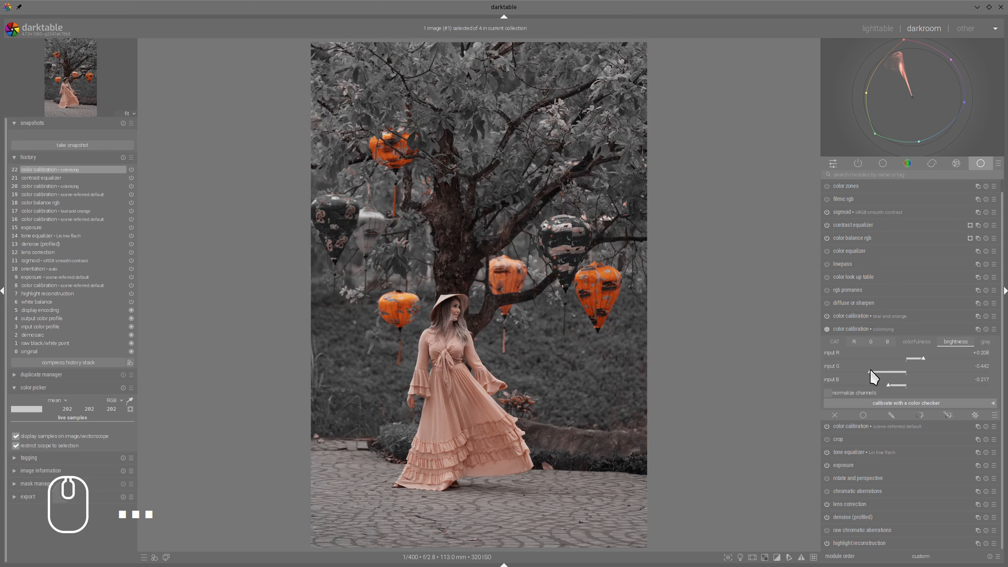
left_click_drag(870, 371, 868, 372)
scroll(931, 356, "up", 5)
left_click(869, 329)
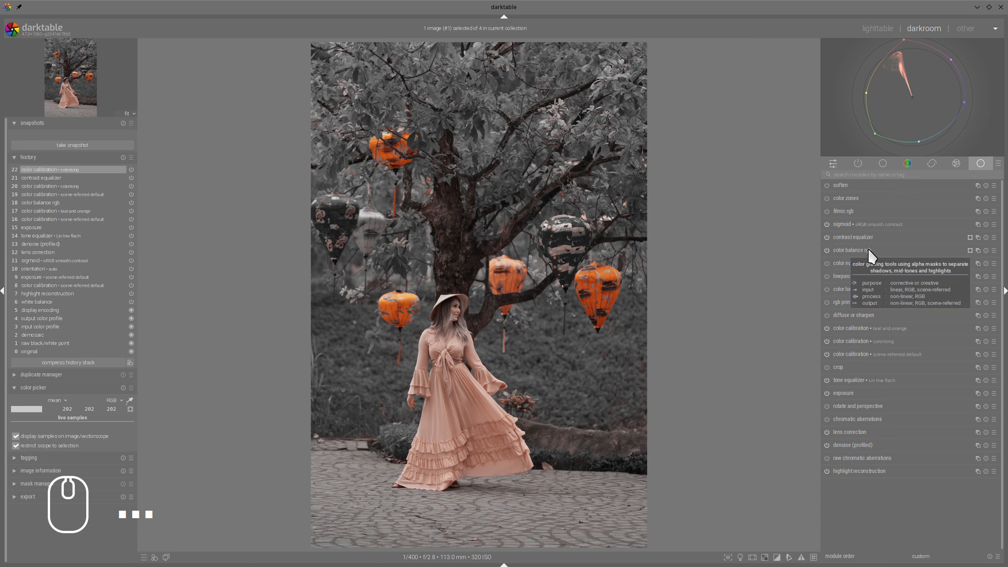
Create a second, unmasked instance of color balance rgb, move it above contrast equalizer, and open it
right_click(978, 251)
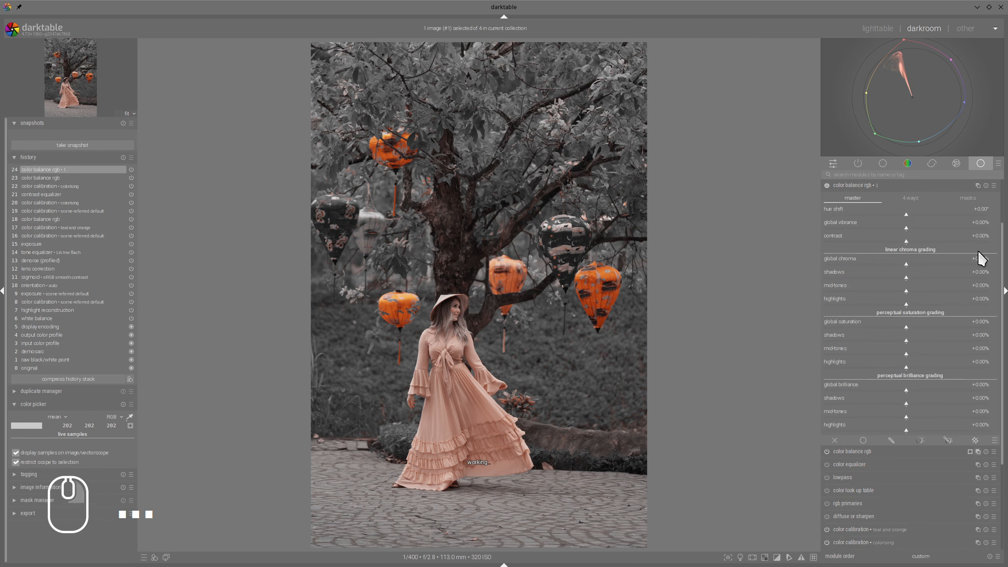
left_click(868, 190)
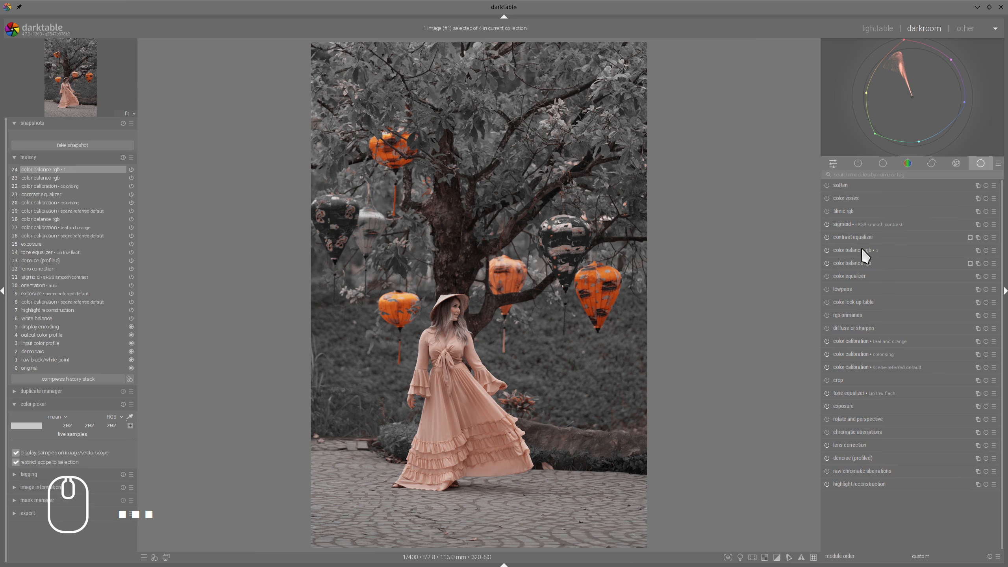
left_click_drag(849, 248, 856, 238)
left_click(868, 237)
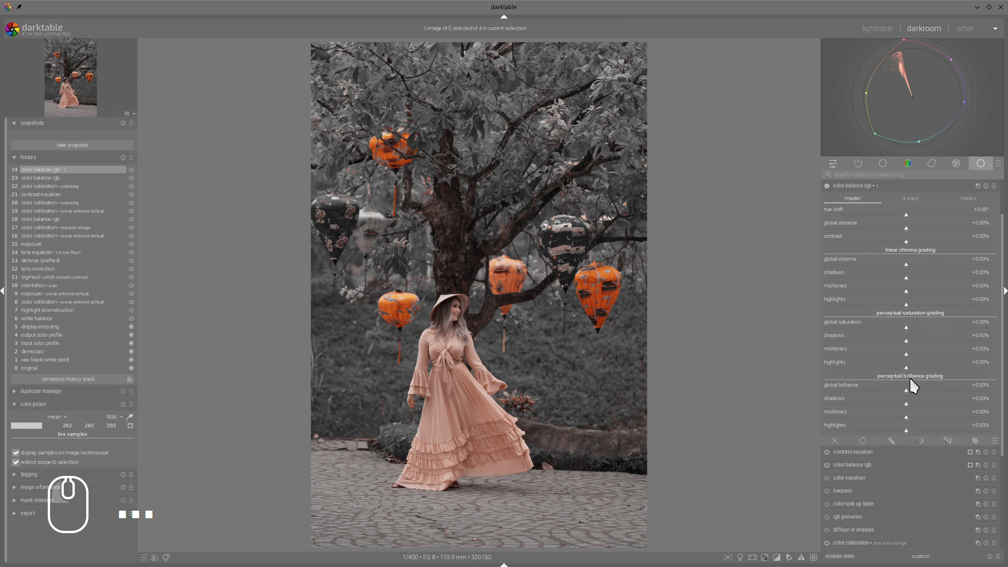
Set the new instance's shadows brilliance to -9.91% and highlights brilliance to +11.22%, raise shadows and mid-tones saturation, and collapse it
left_click(898, 403)
left_click(915, 430)
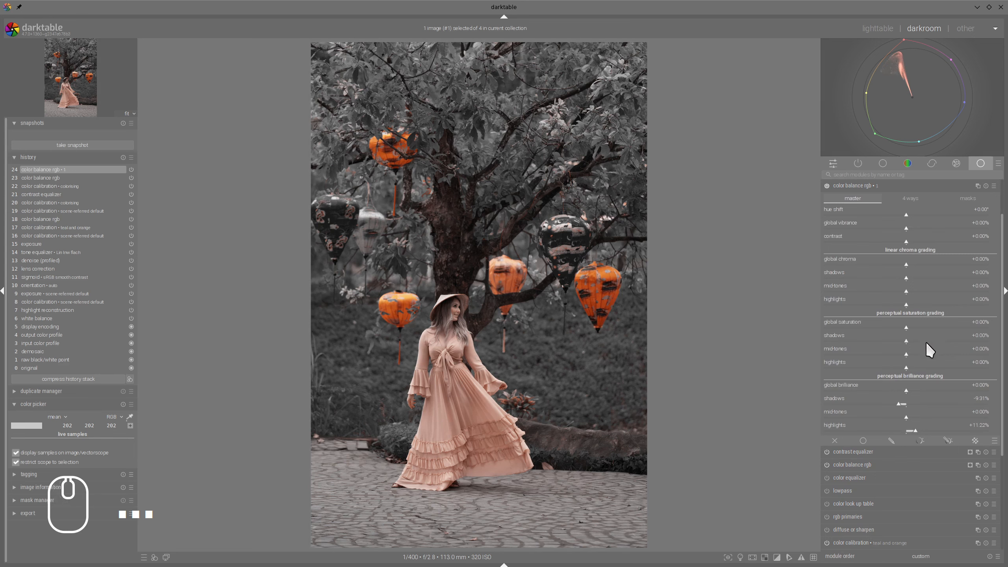
mouse_move(925, 341)
left_mouse_down()
mouse_move(948, 341)
mouse_move(924, 354)
left_mouse_up()
left_click(874, 186)
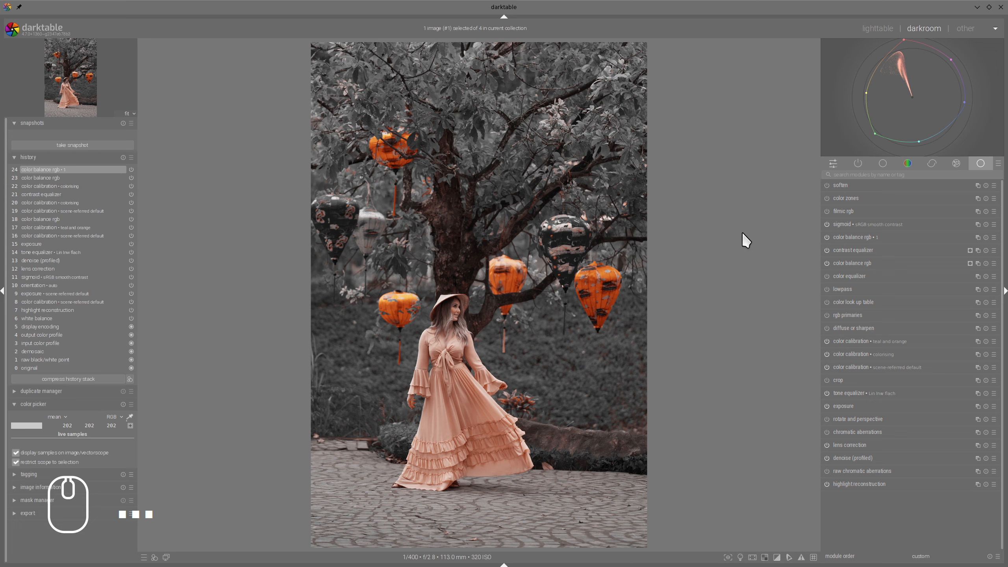
In the masked color balance rgb, set the global offset hue to 256.90° and its chroma to 0.07%
left_click(850, 261)
left_click(903, 197)
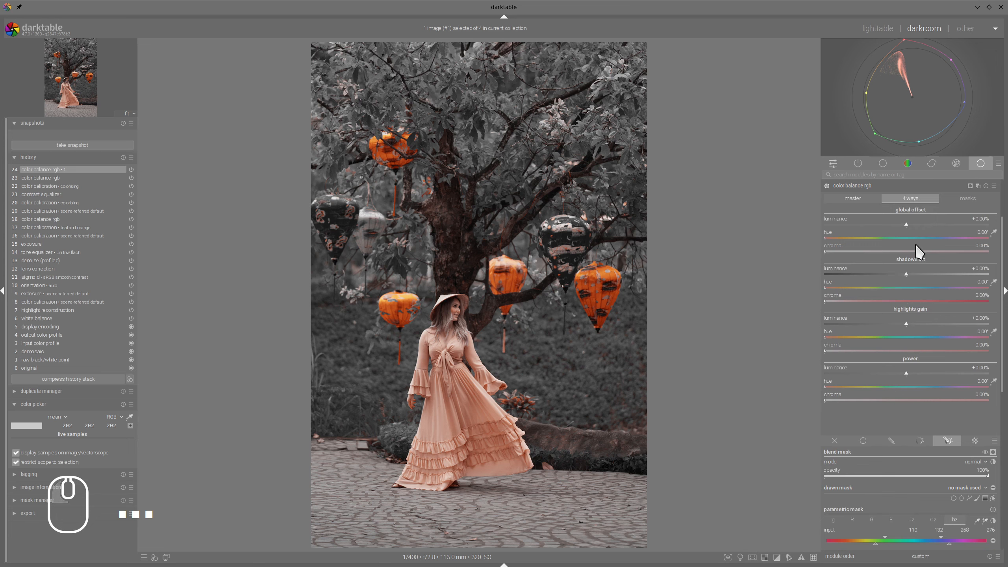
left_click_drag(931, 237, 937, 238)
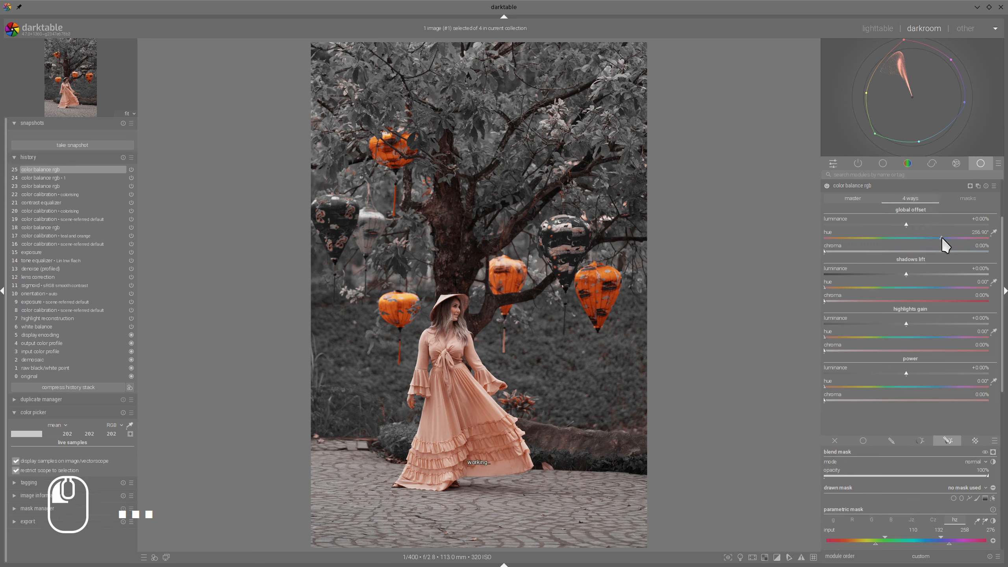
mouse_move(833, 250)
left_mouse_down()
mouse_move(851, 251)
mouse_move(836, 256)
left_mouse_up()
Set the highlights gain hue to 251.74° and its chroma to 1.81% in the masked color balance rgb
left_click_drag(919, 333, 940, 342)
left_click_drag(850, 353, 839, 352)
scroll(940, 336, "up", 2)
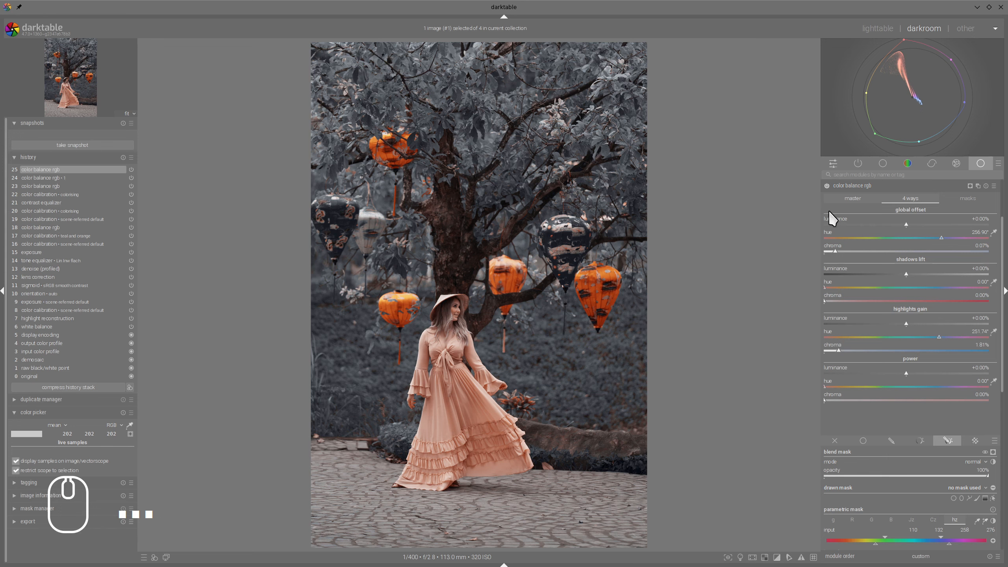
Adjust the red primary in rgb primaries, shifting its hue to about -4.5°, and collapse the module
left_click(842, 183)
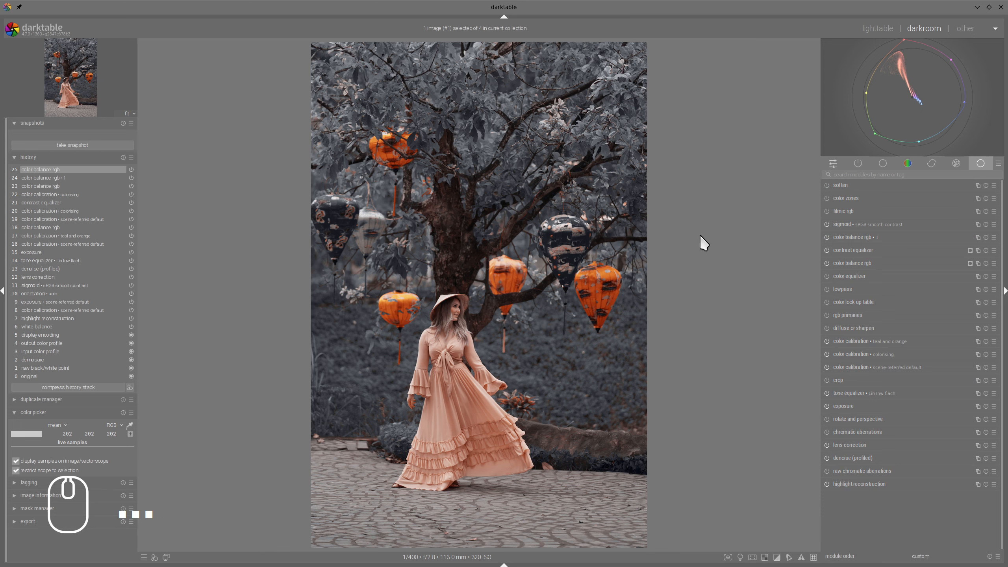
left_click(834, 314)
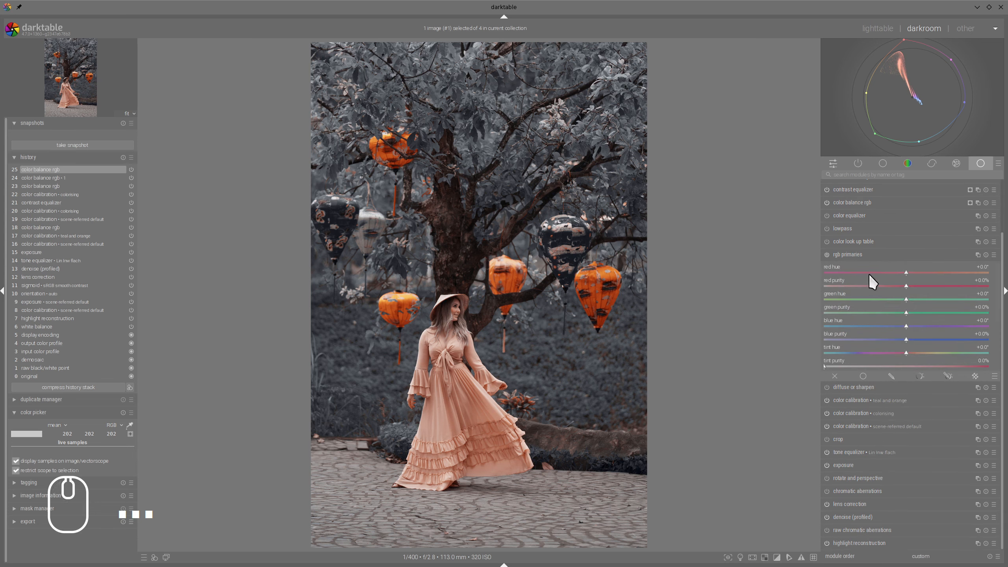
left_click_drag(906, 272, 885, 270)
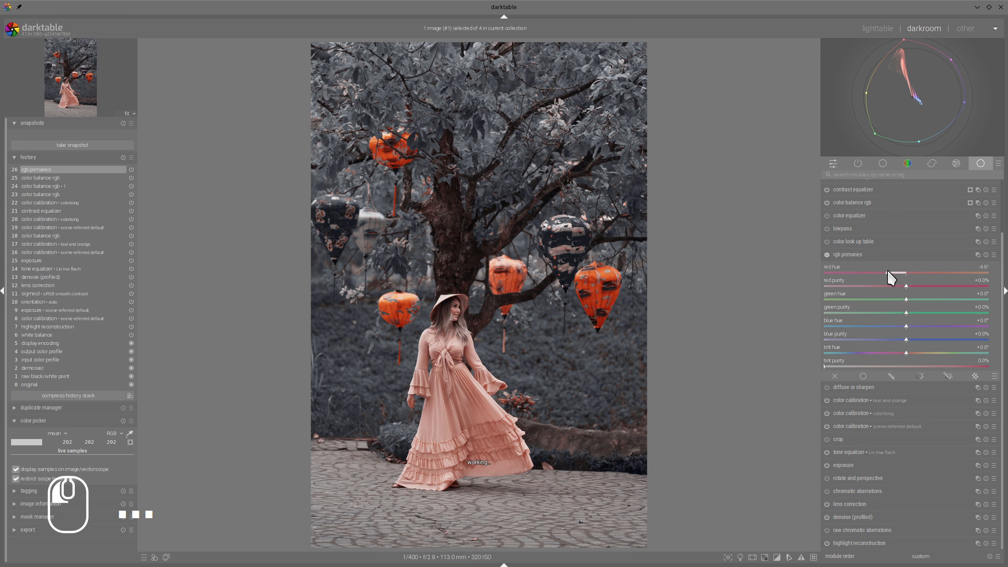
left_click_drag(887, 269, 930, 284)
left_click(887, 256)
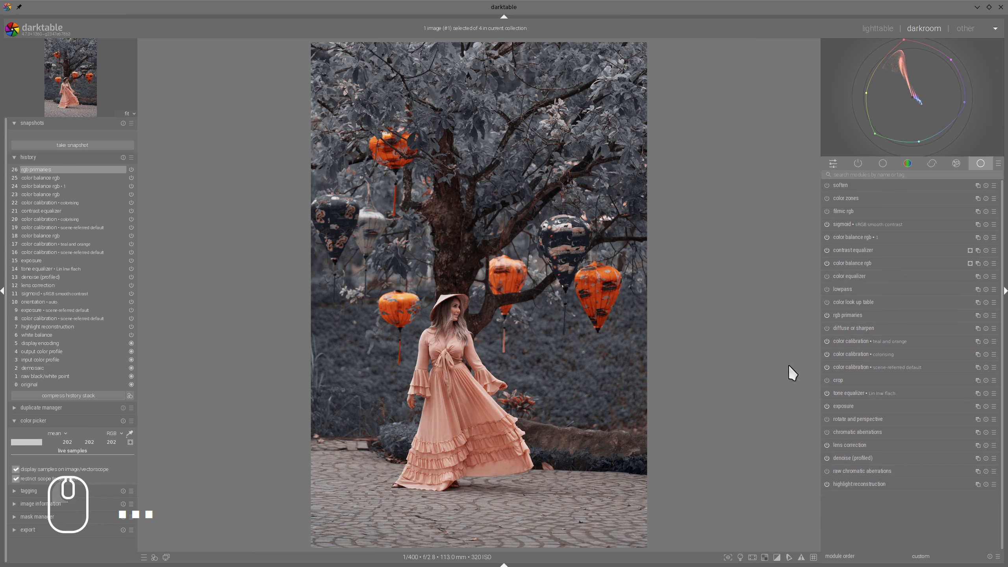
Check the graded lantern portrait in color assessment mode and return to the normal view
key("ctrl+b")
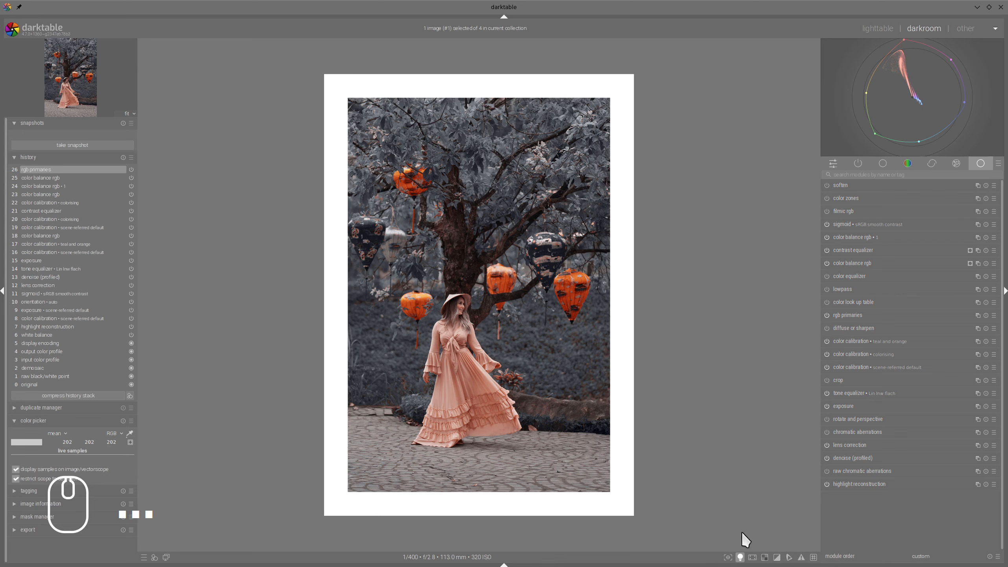
left_click(740, 557)
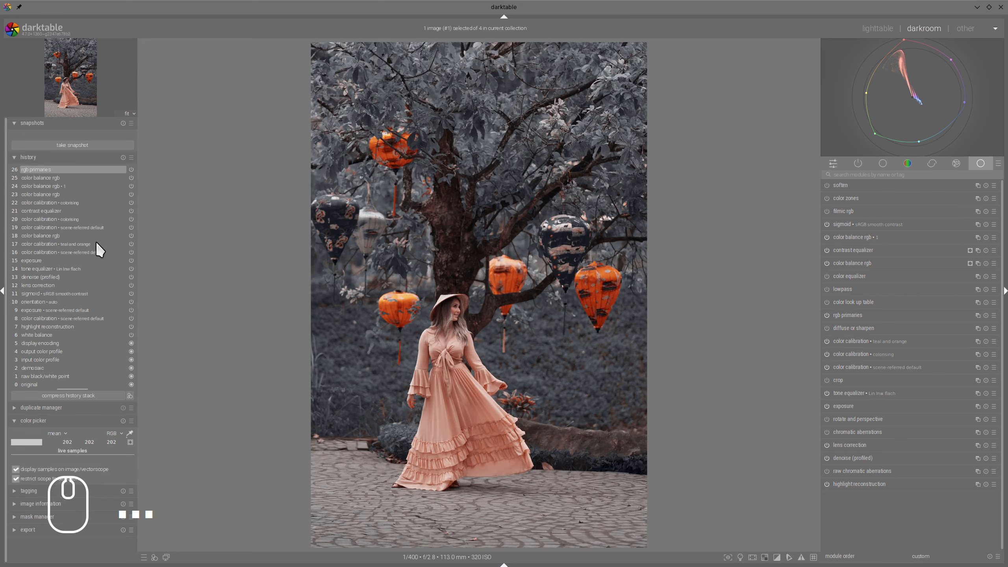
Take a snapshot at history entry 15 (exposure), restore the final rgb primaries entry, and compare the two versions across the split line
mouse_move(30, 267)
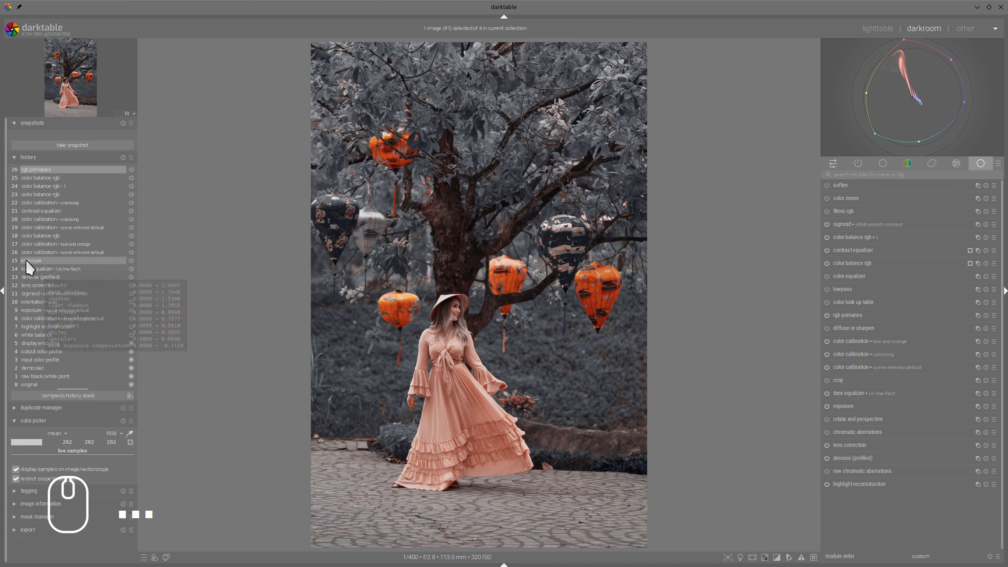
left_click(29, 261)
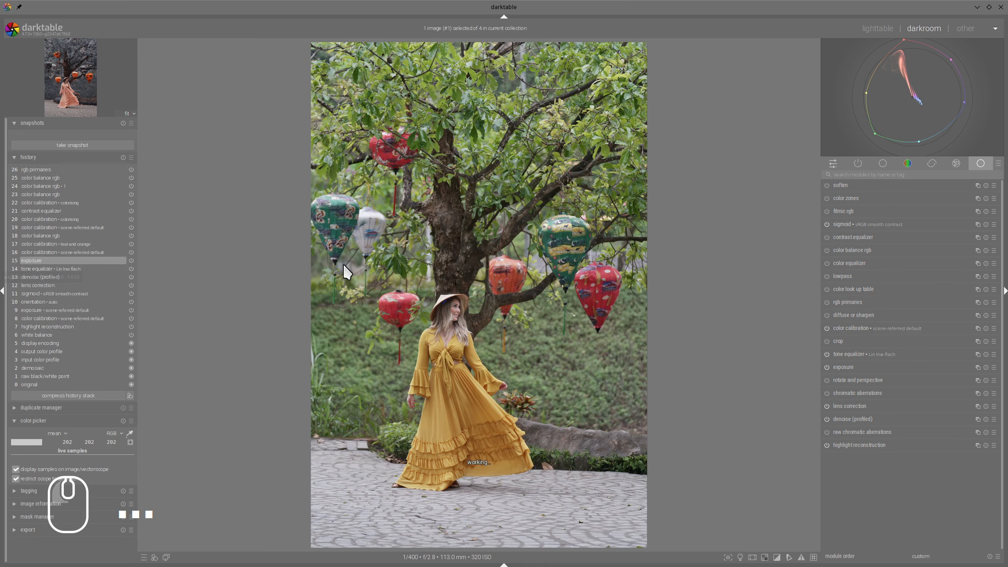
left_click(64, 145)
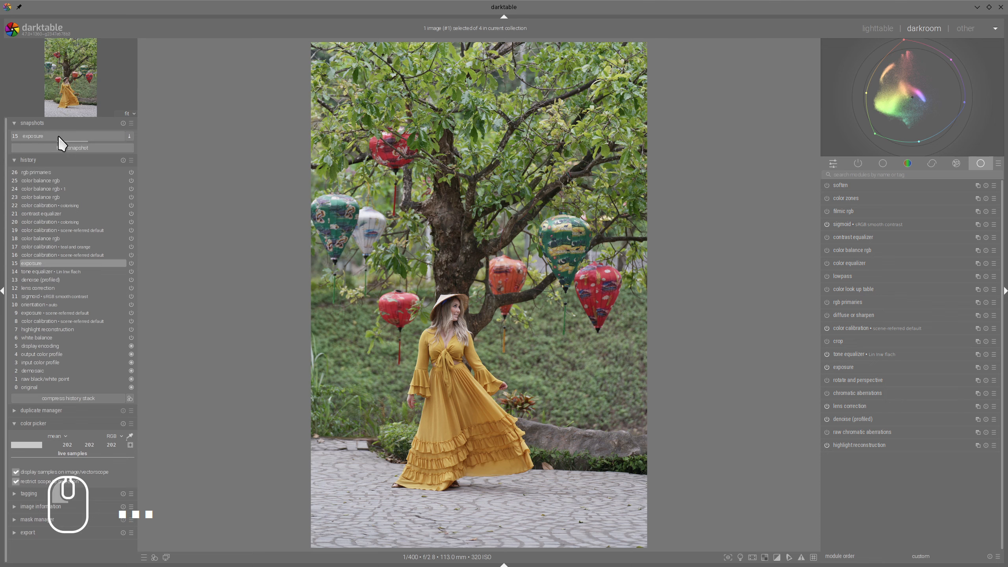
left_click(40, 173)
mouse_move(281, 199)
left_mouse_down()
mouse_move(294, 189)
mouse_move(675, 241)
mouse_move(220, 214)
mouse_move(696, 266)
mouse_move(245, 209)
mouse_move(731, 252)
mouse_move(279, 209)
mouse_move(752, 262)
mouse_move(261, 198)
mouse_move(762, 252)
mouse_move(281, 218)
left_mouse_up()
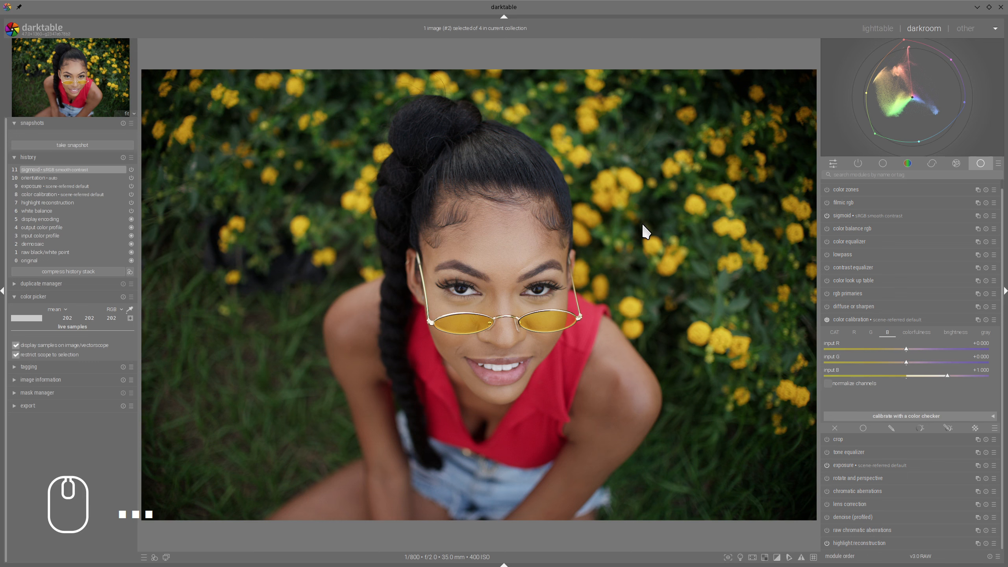
On the portrait with yellow sunglasses, collapse color calibration and enable lens correction and denoise (profiled)
left_click(847, 321)
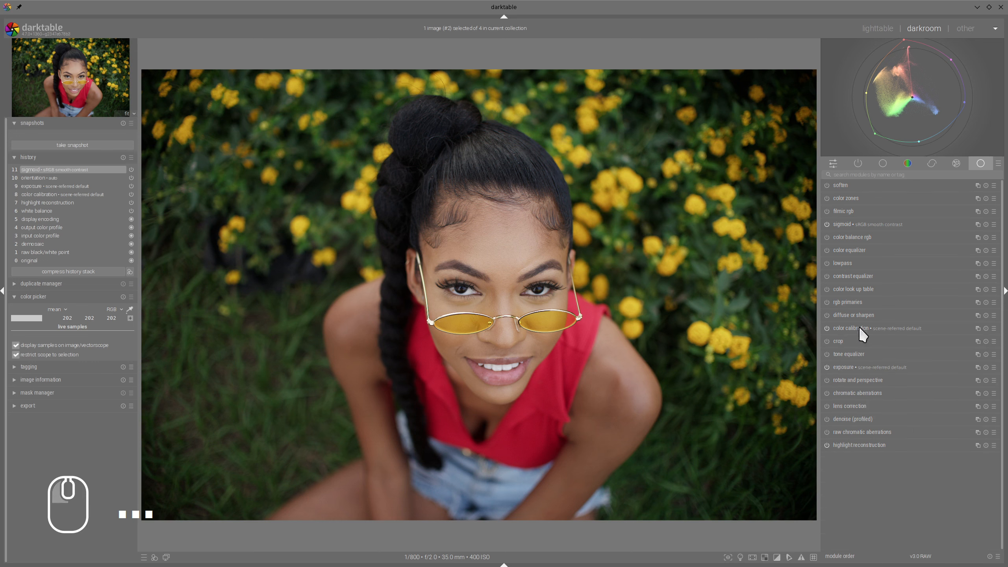
left_click(826, 419)
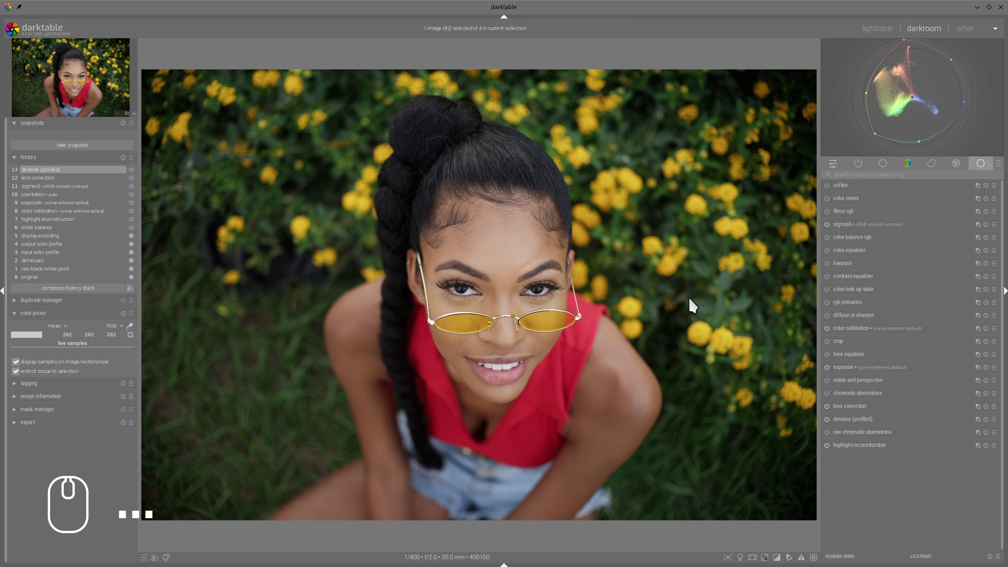
Create a new color calibration instance, rename it "teal and orange", and open it
left_click(977, 328)
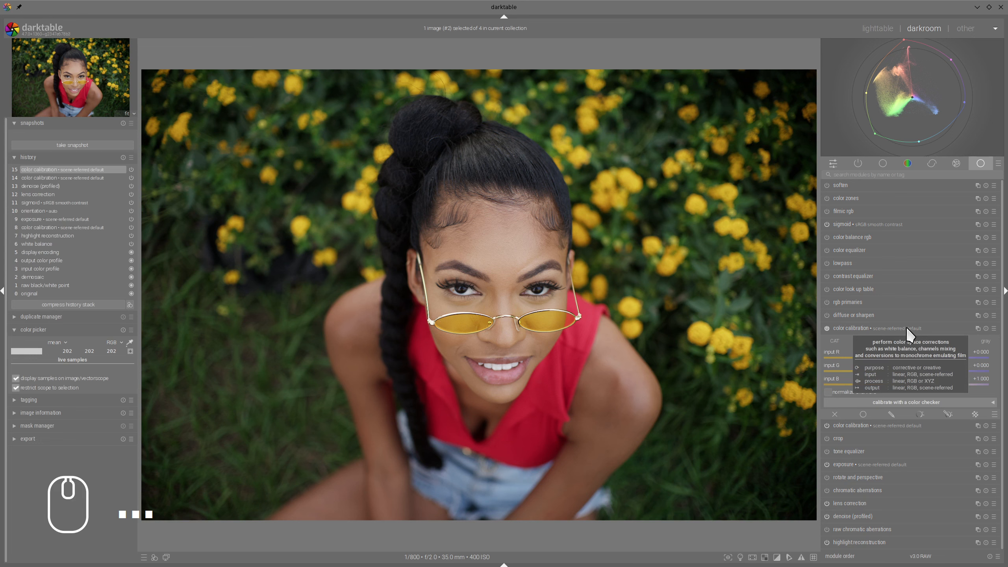
left_click(906, 328)
left_click(977, 328)
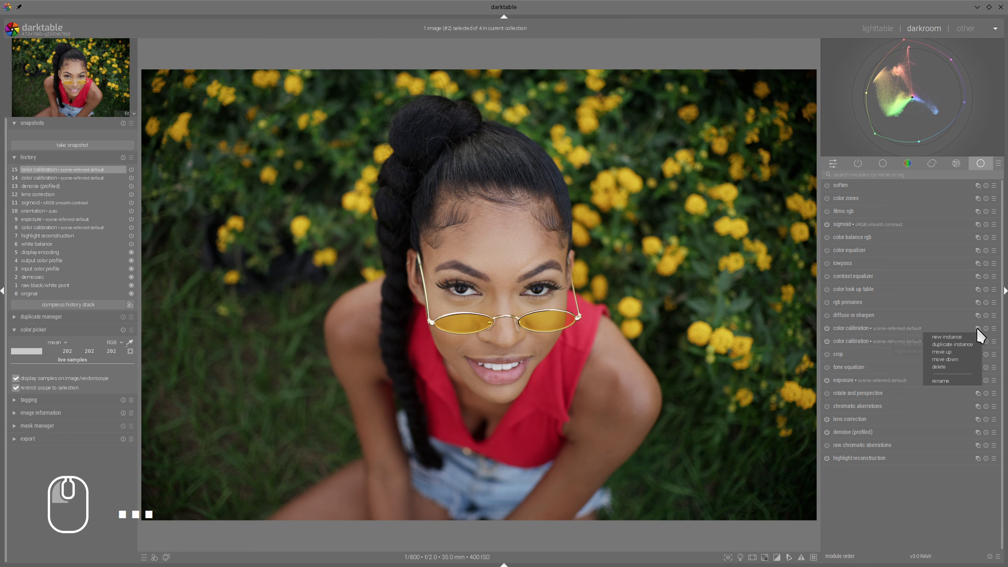
left_click(948, 380)
type("t")
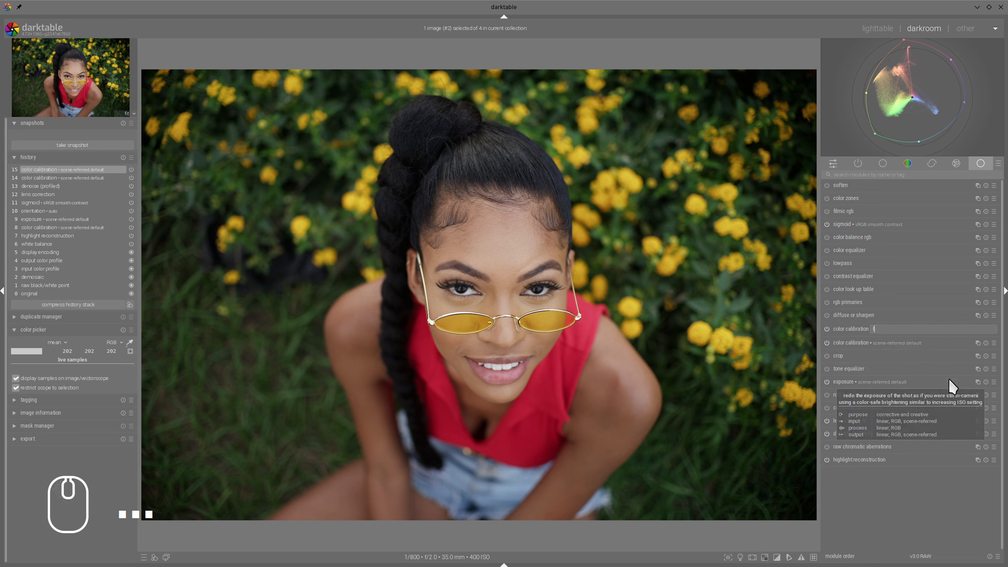
type("eal and orange")
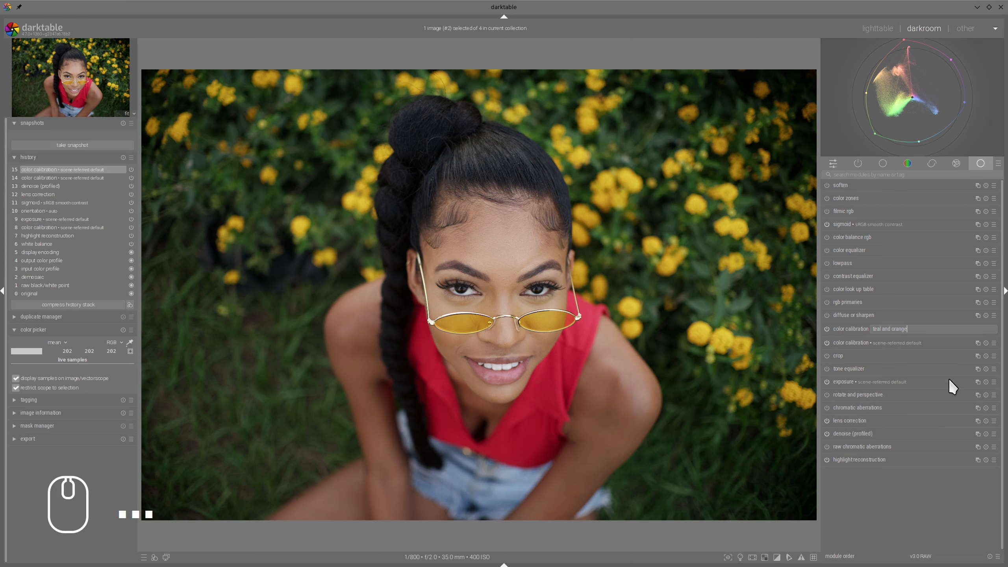
key("Return")
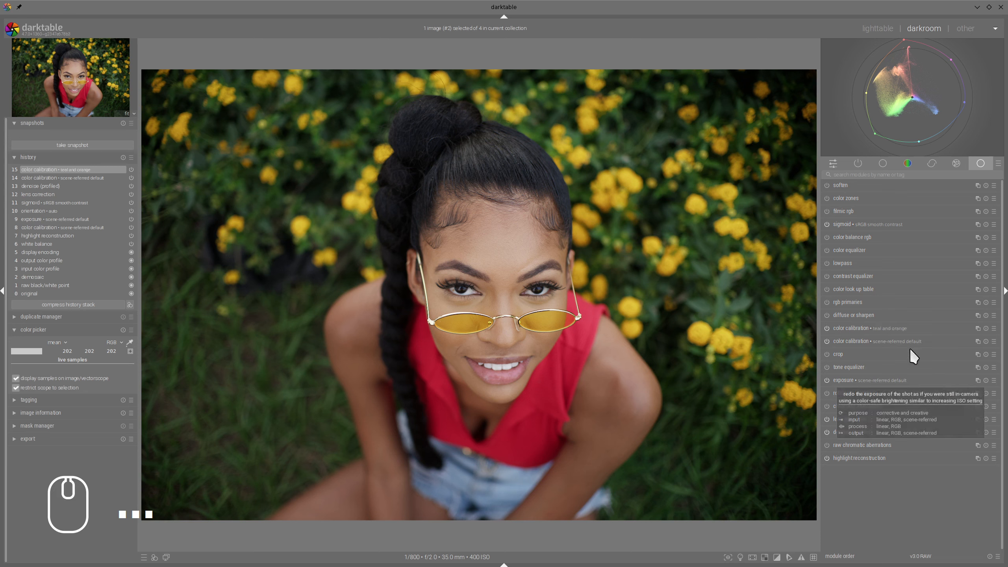
left_click(851, 329)
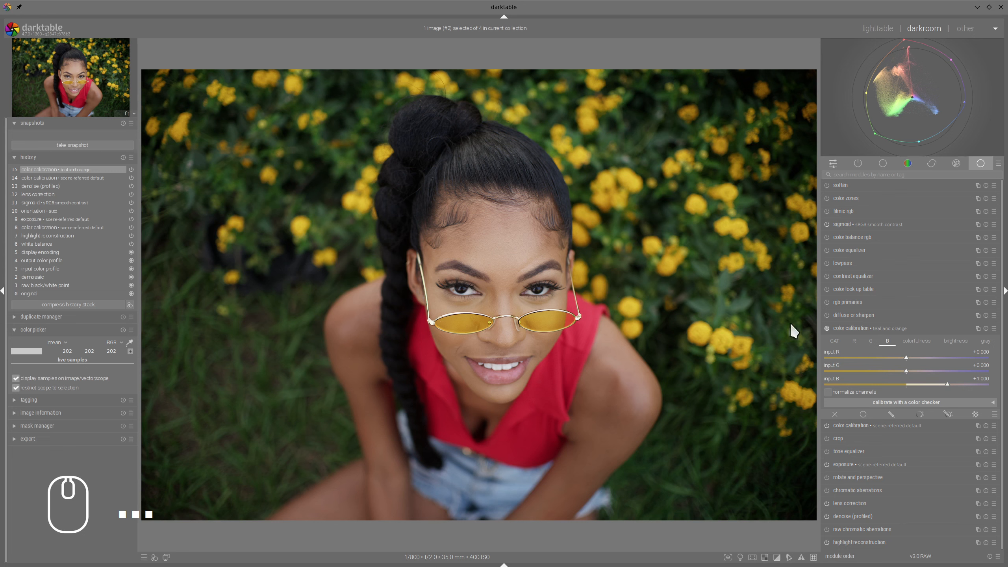
Try a green output channel mix with input G at 0, input B at 0.7 and input R at 0.3, and reset the instance
left_click(869, 340)
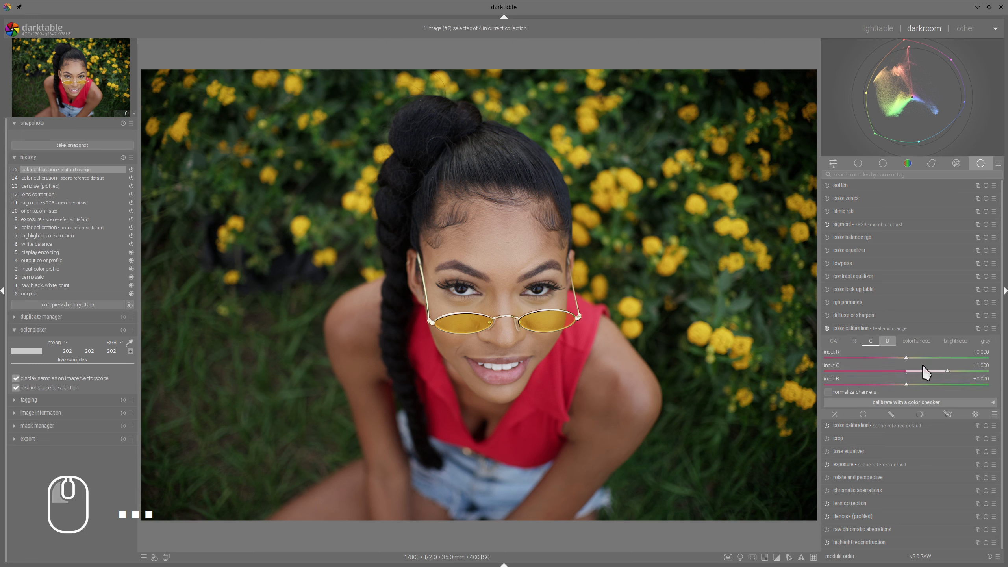
right_click(922, 370)
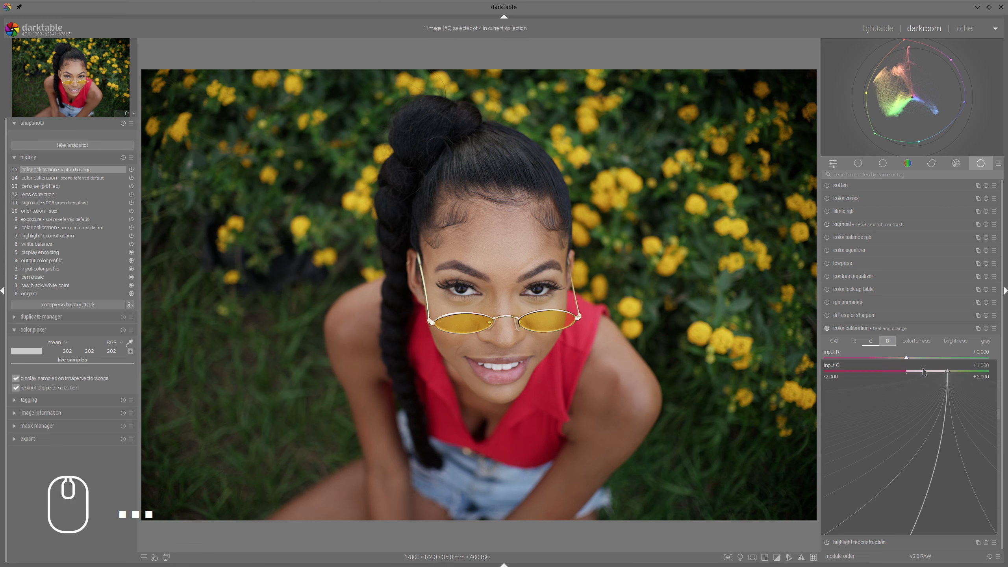
type("0")
key("Return")
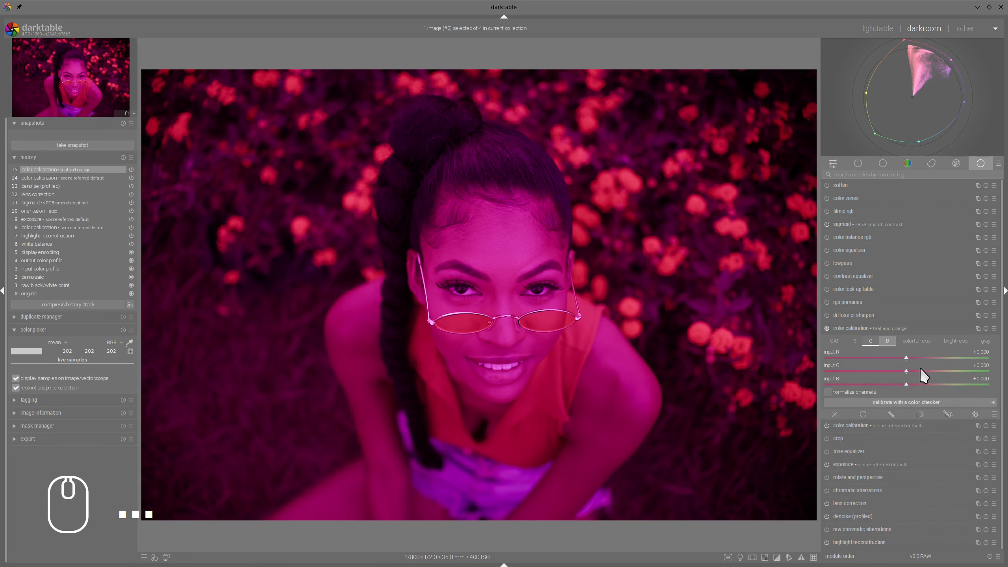
right_click(929, 384)
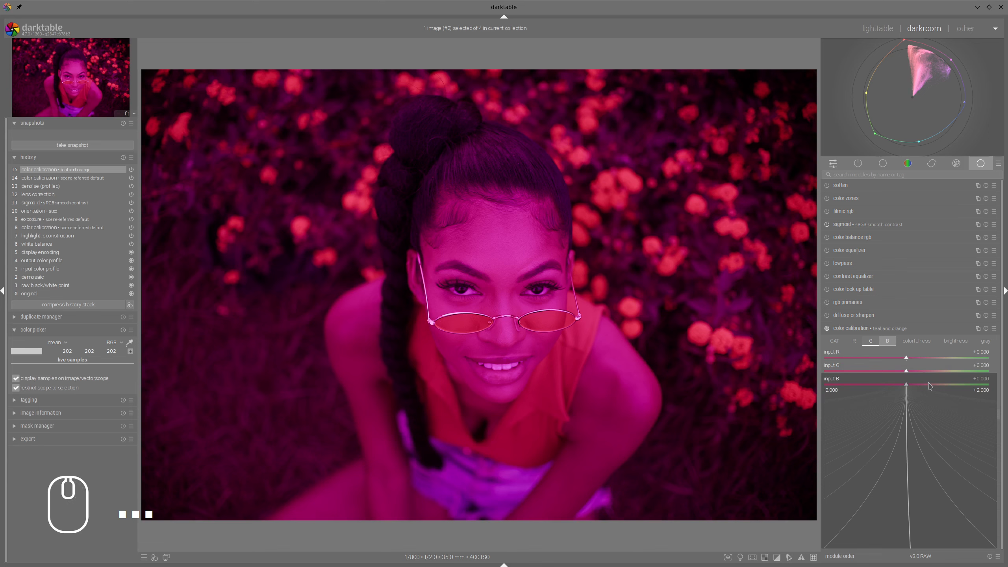
type("0.7")
key("Return")
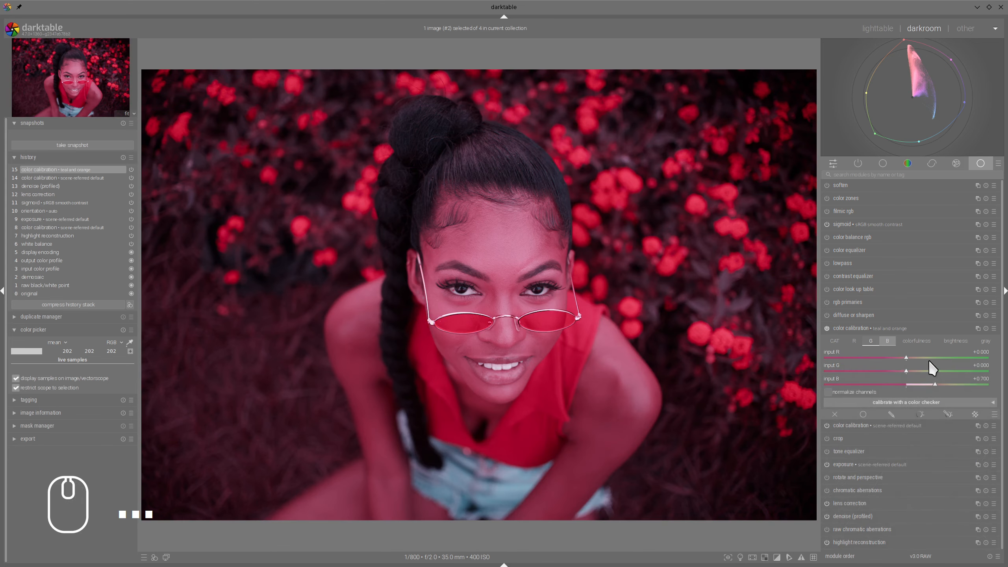
right_click(928, 359)
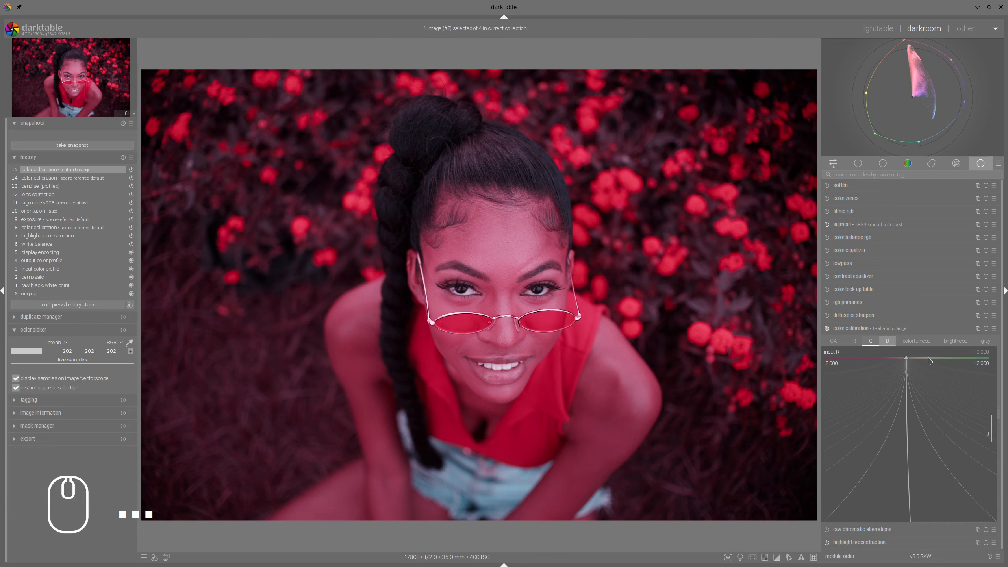
type("0.3")
key("Return")
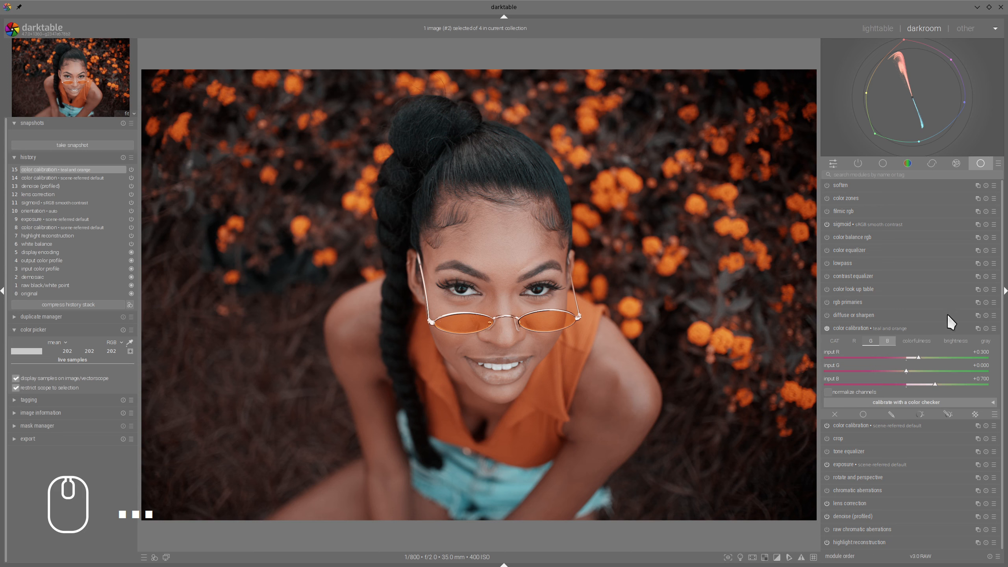
left_click(985, 328)
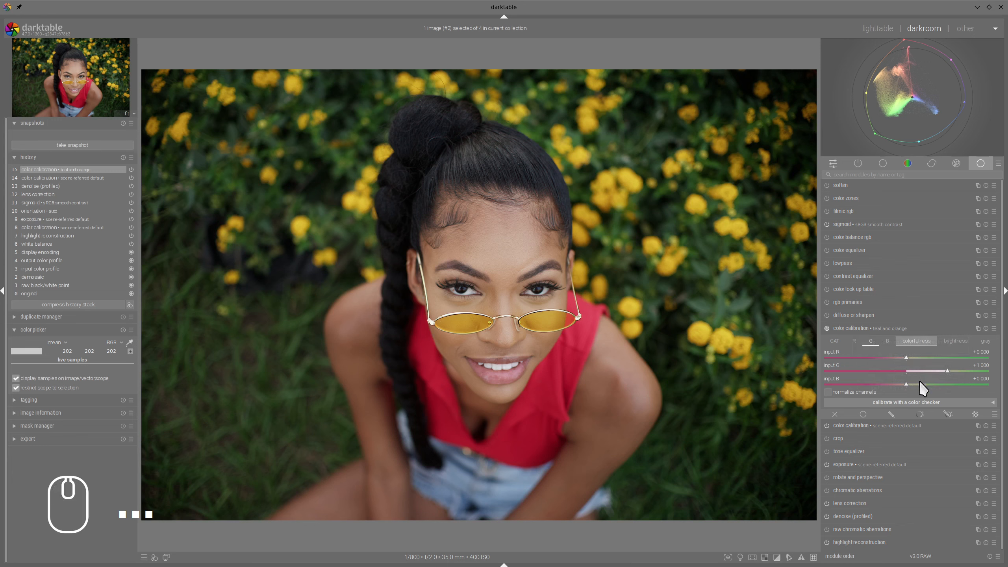
In the blue output channel of the teal and orange instance, set input B to 0 and input G to 1
left_click(887, 340)
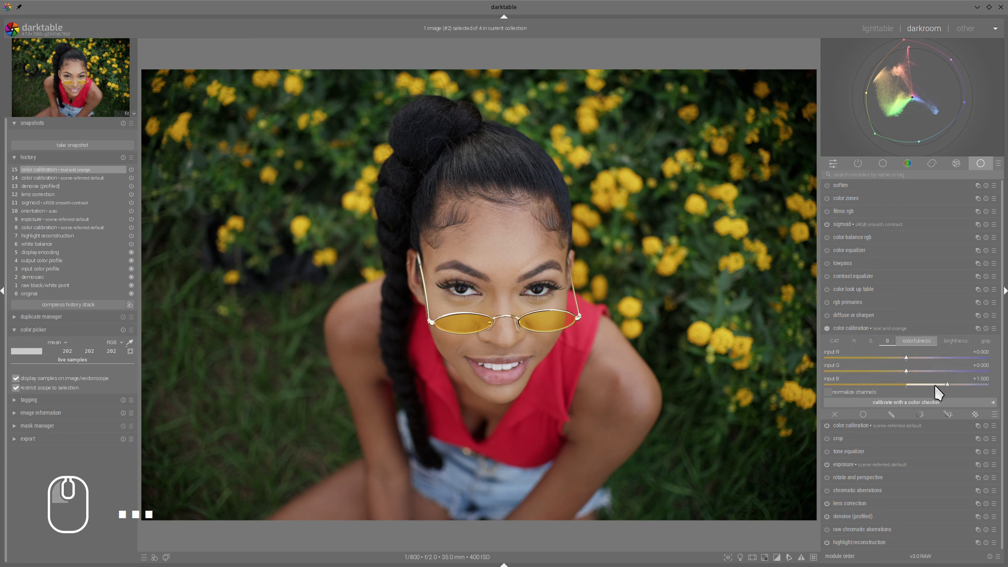
right_click(934, 385)
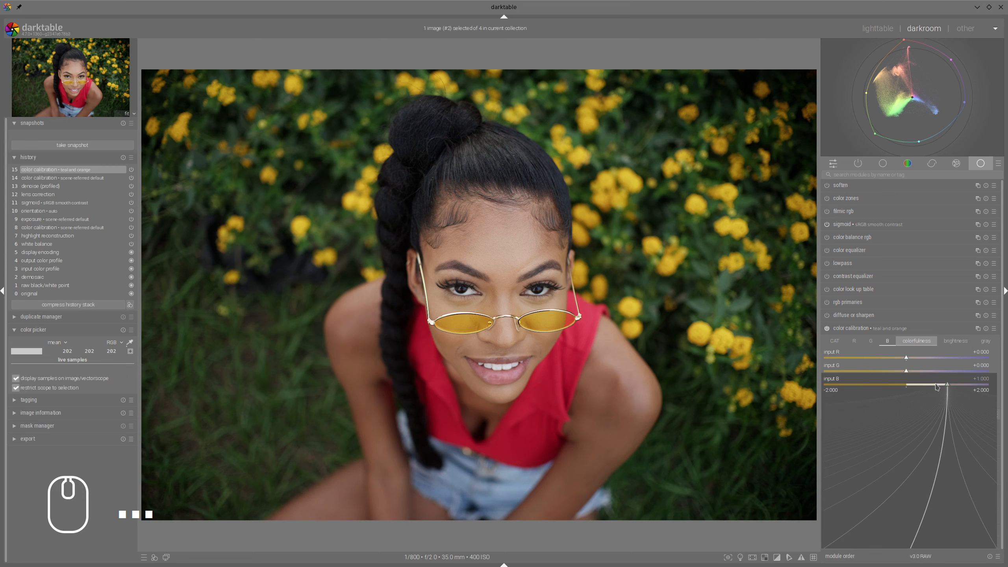
left_click(936, 387)
right_click(941, 369)
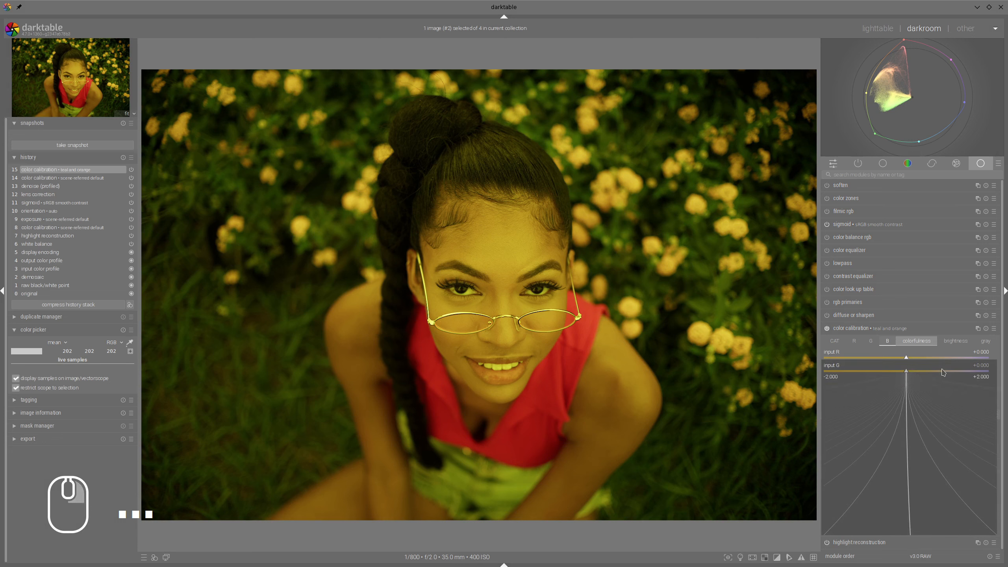
left_click(942, 370)
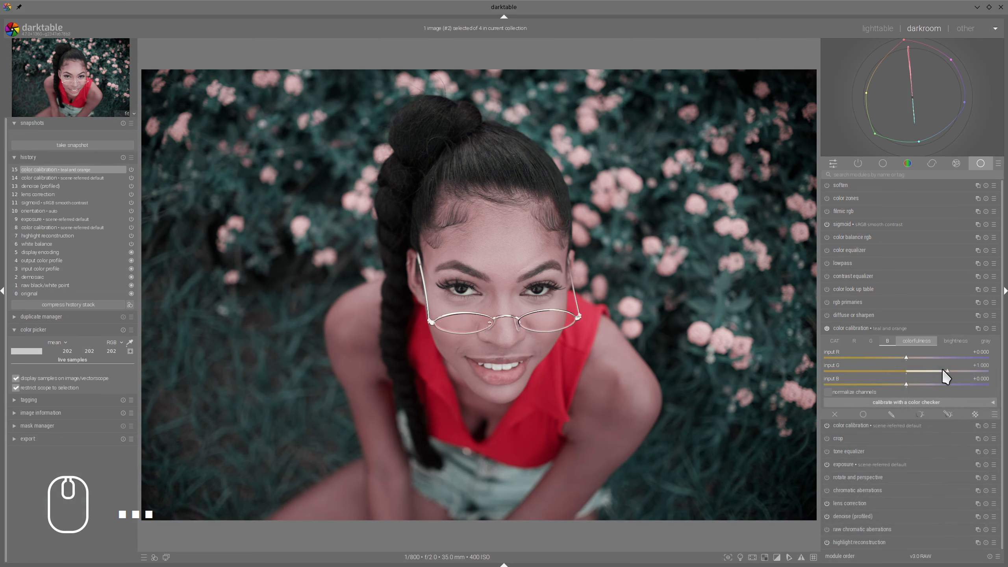
In the green output channel of the teal and orange instance, set input R to 0.3 and input G to 0.7
left_click(869, 340)
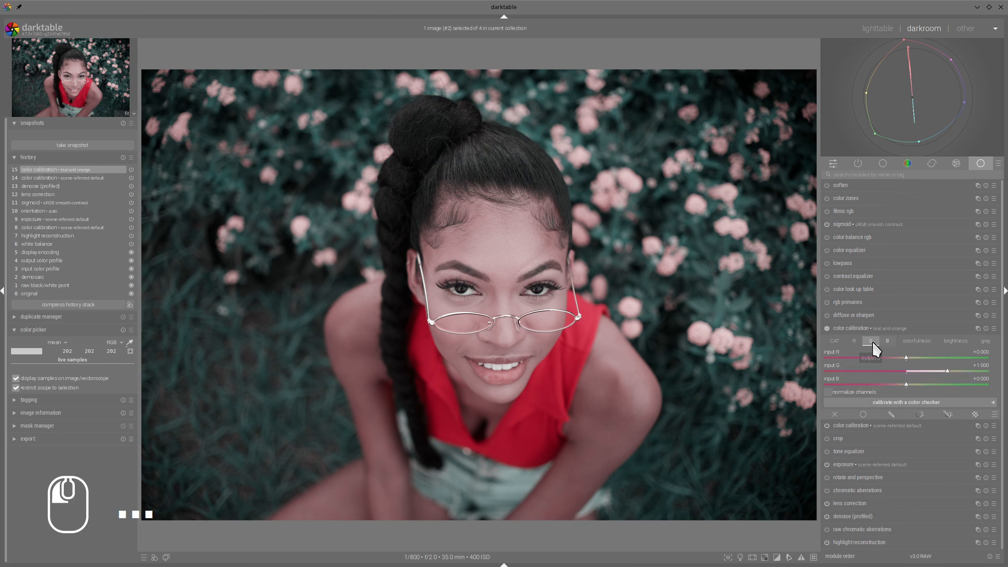
right_click(929, 357)
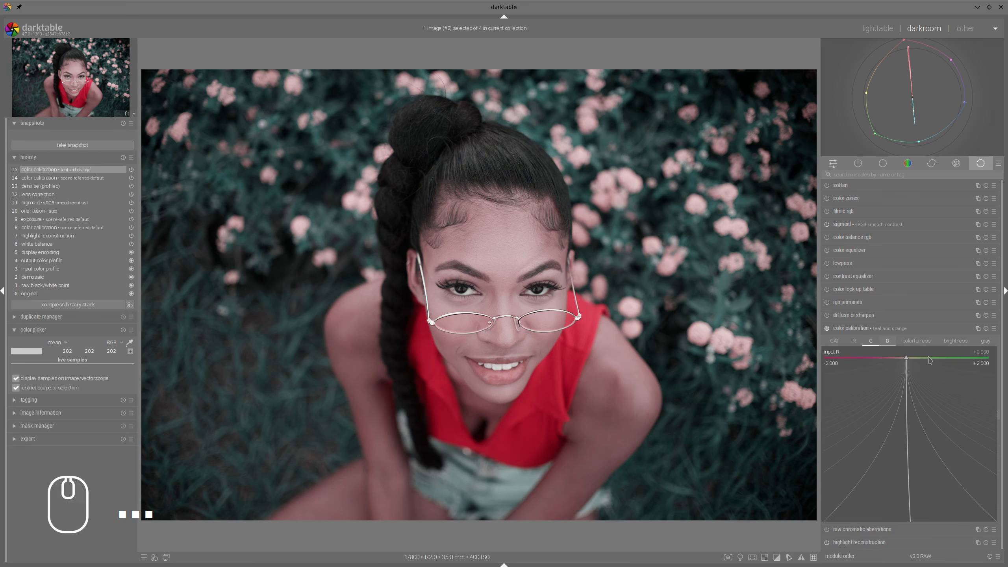
left_click(918, 359)
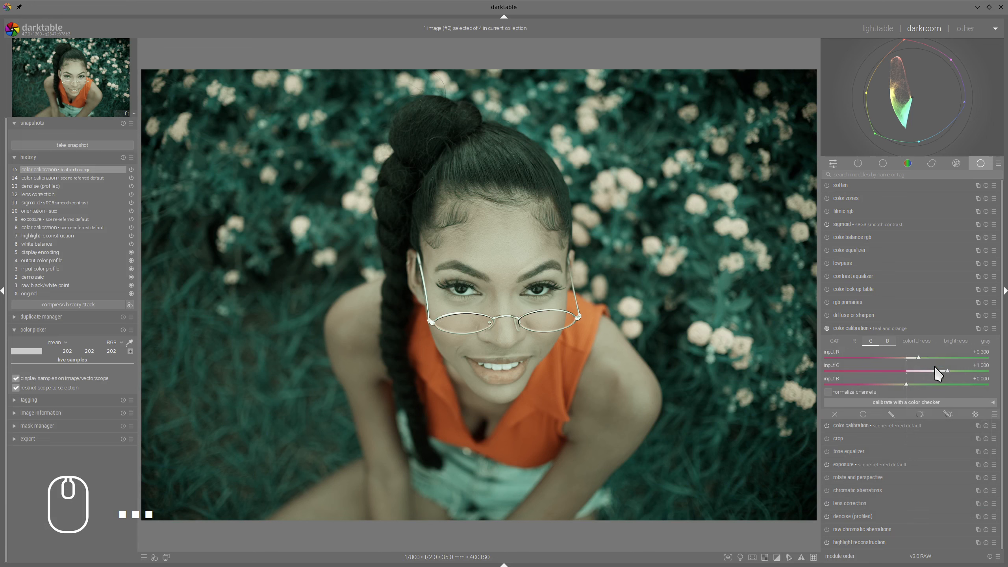
right_click(935, 370)
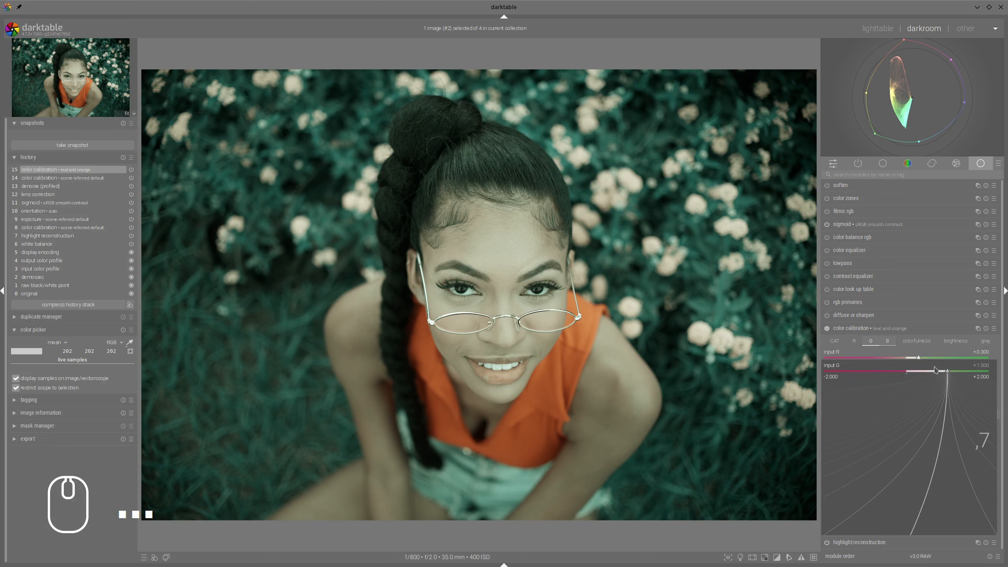
left_click(934, 370)
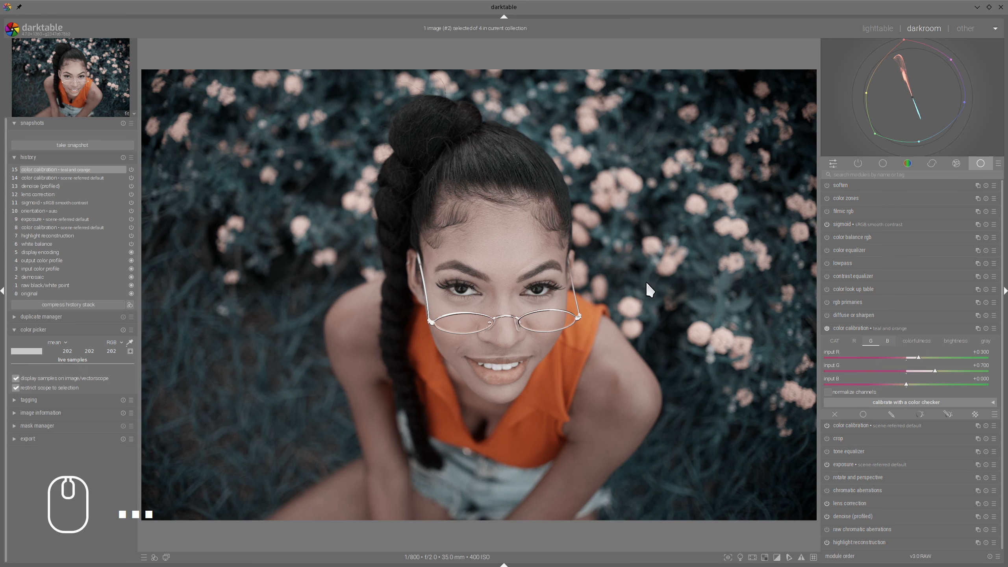
Reset the teal and orange instance and set its blue output channel to input G 1, input B 0.5 and input R -0.5
mouse_move(901, 78)
left_click(985, 329)
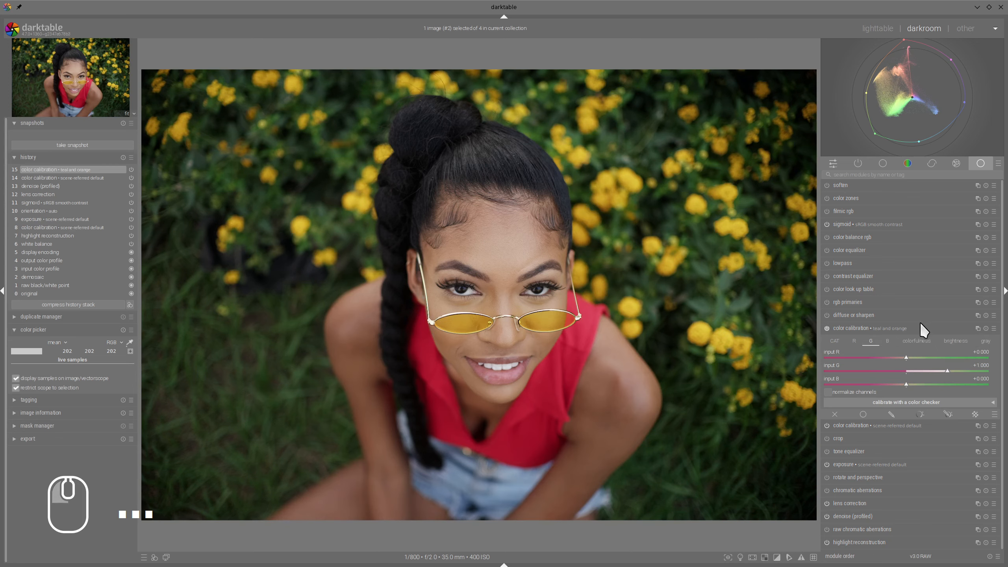
left_click(887, 340)
right_click(944, 371)
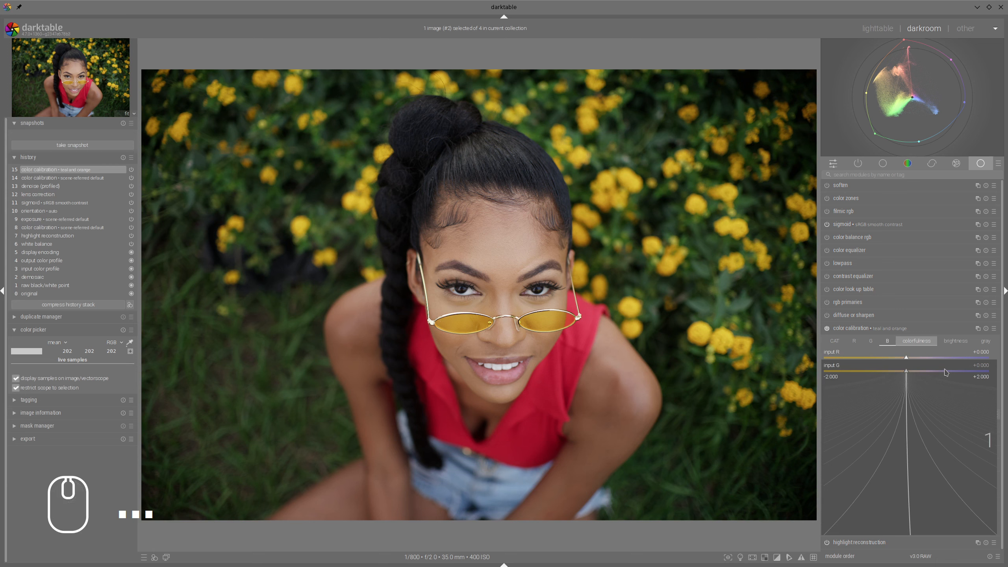
left_click(945, 369)
right_click(950, 384)
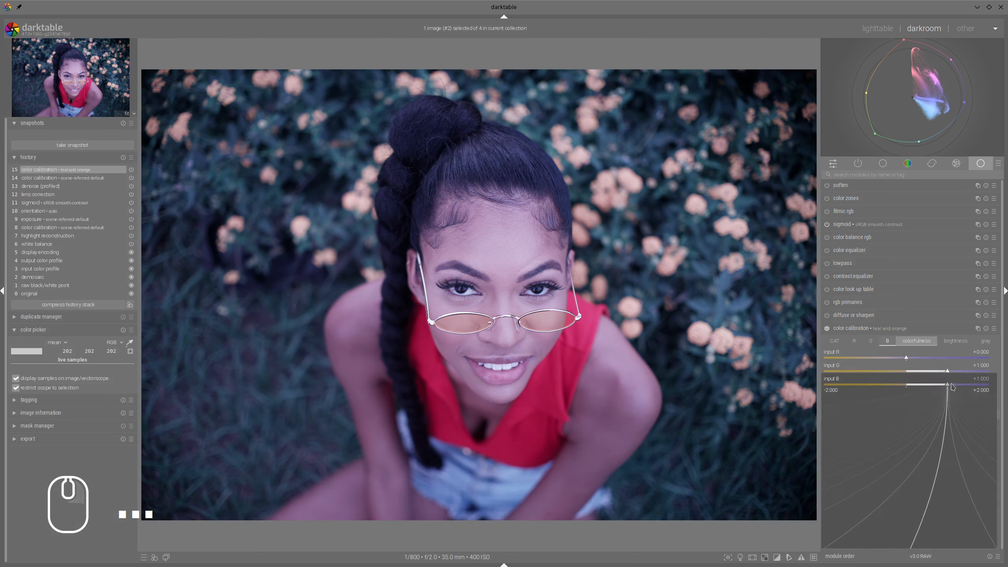
left_click(937, 387)
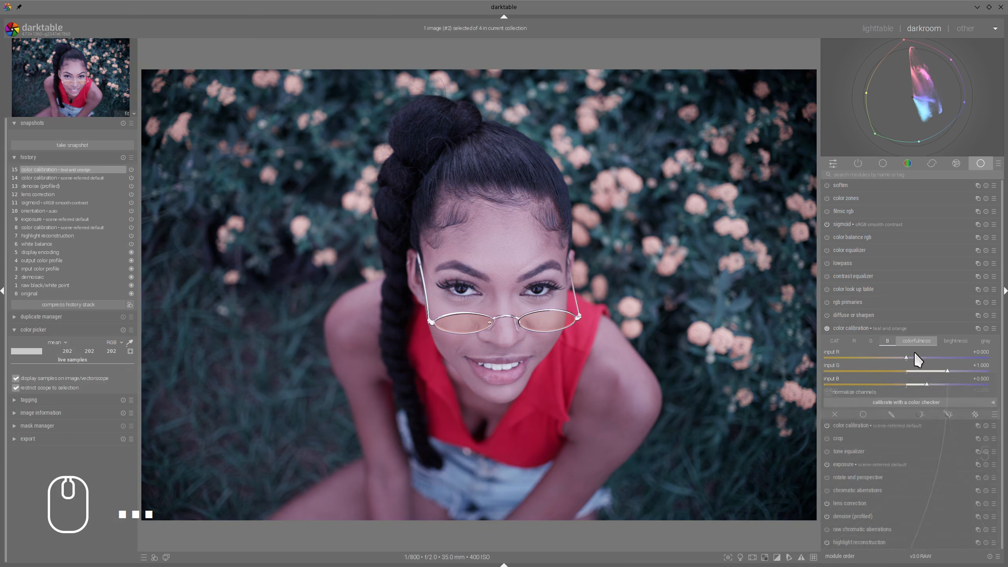
right_click(924, 357)
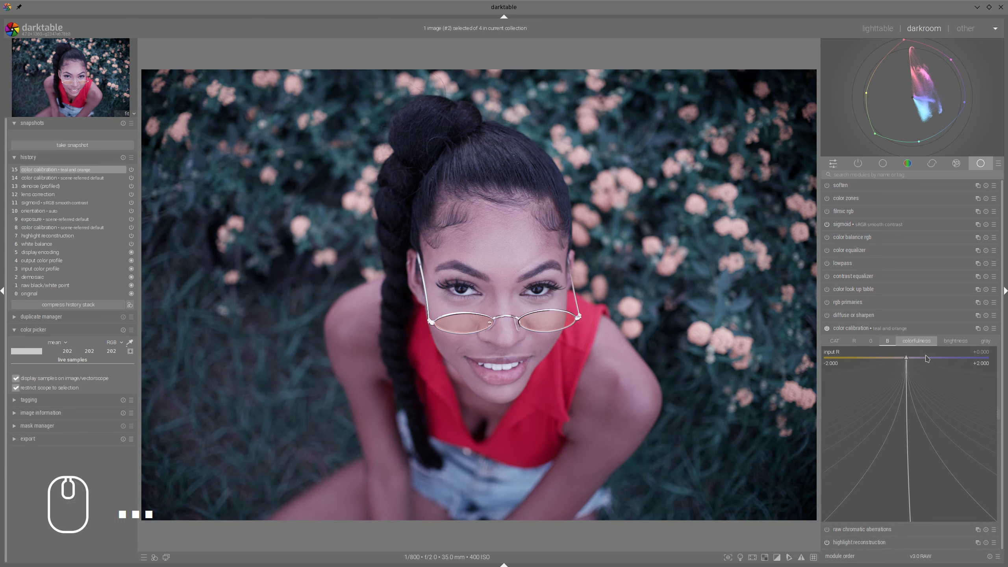
type("-")
type("0.5")
key("Return")
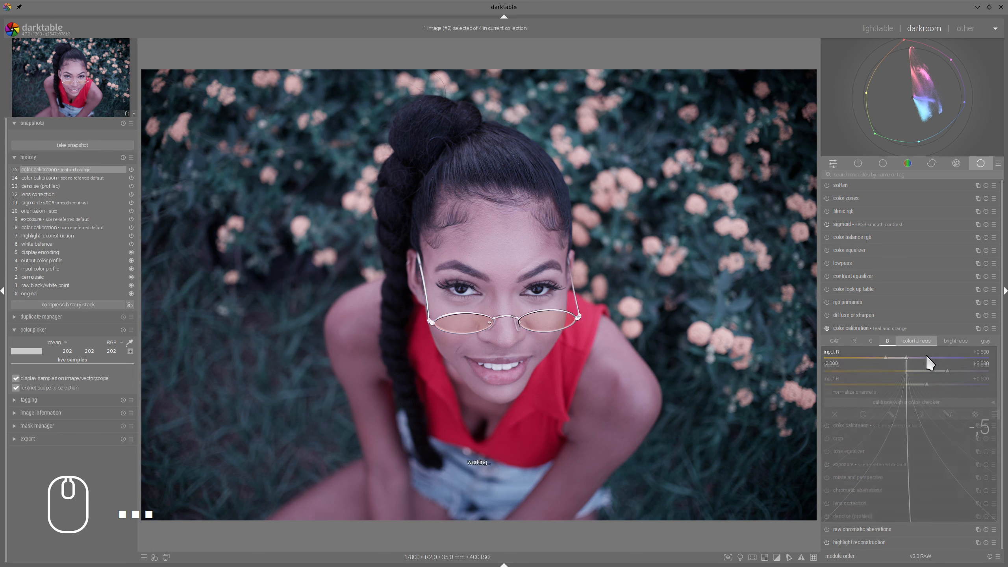
In the red output channel of the teal and orange instance, set input R to 0.5 and input B to 0.5
left_click(854, 341)
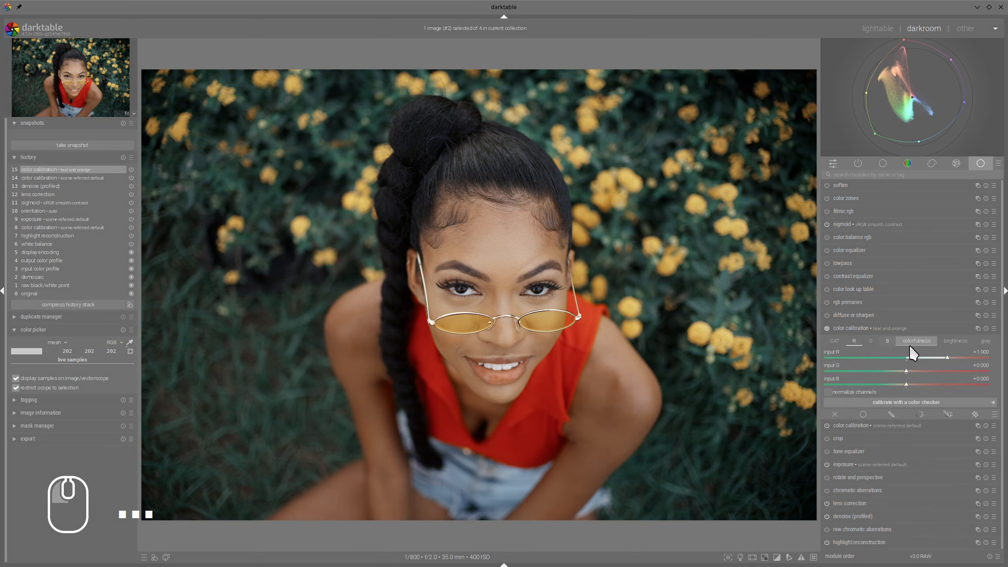
right_click(918, 359)
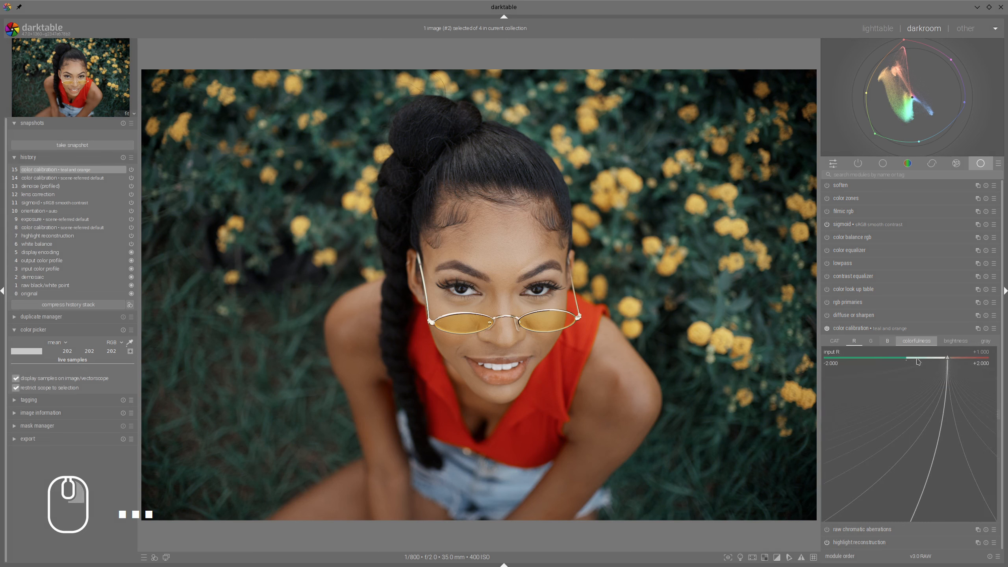
key("Return")
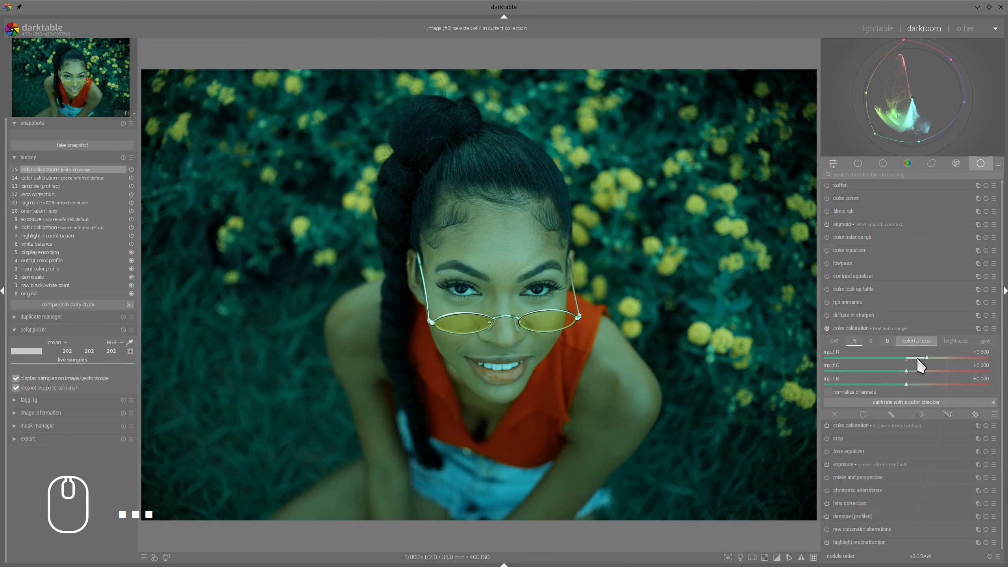
right_click(925, 381)
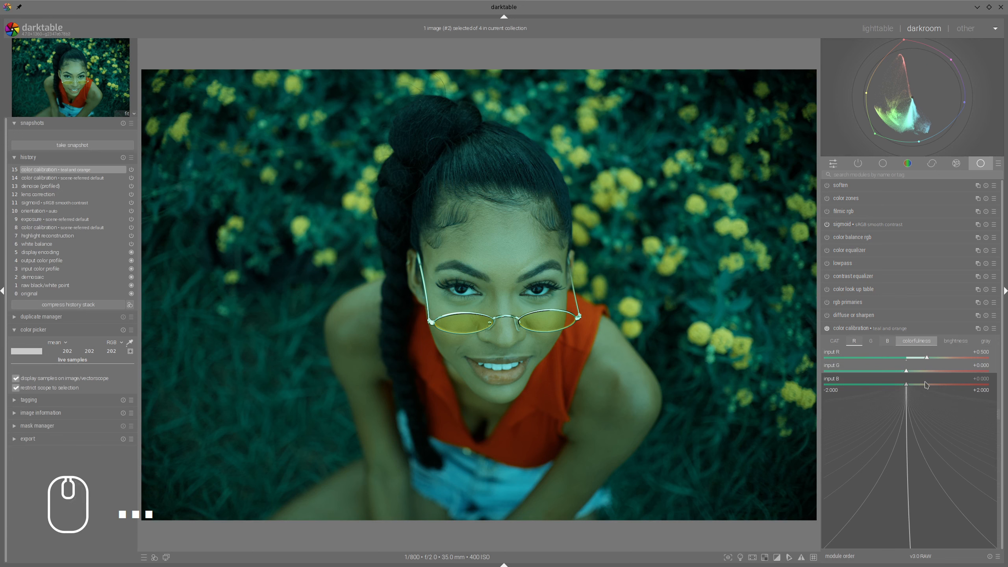
type(",5")
key("Return")
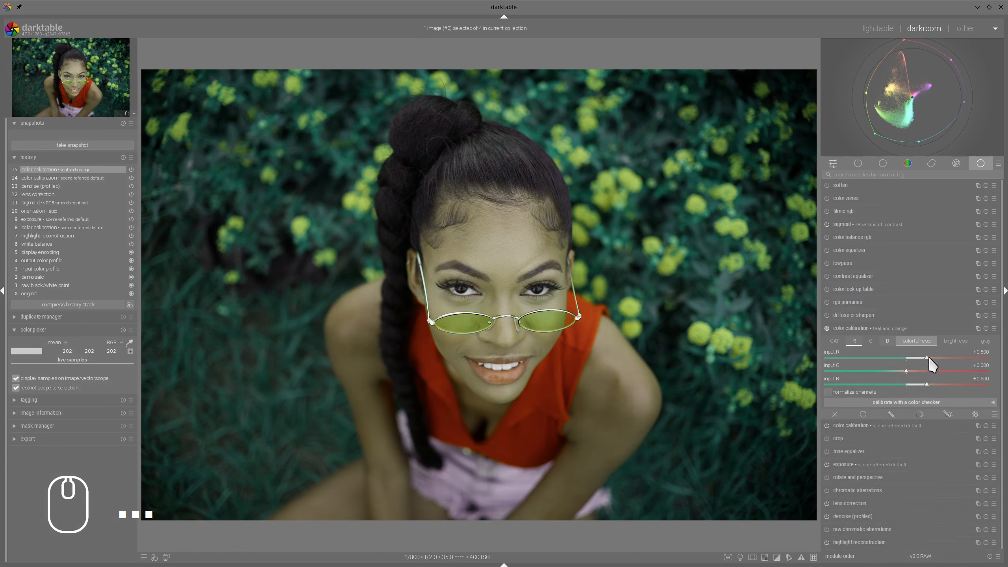
In the green output channel of the teal and orange instance, set input G and input B to 0.5, and collapse the module
left_click(869, 338)
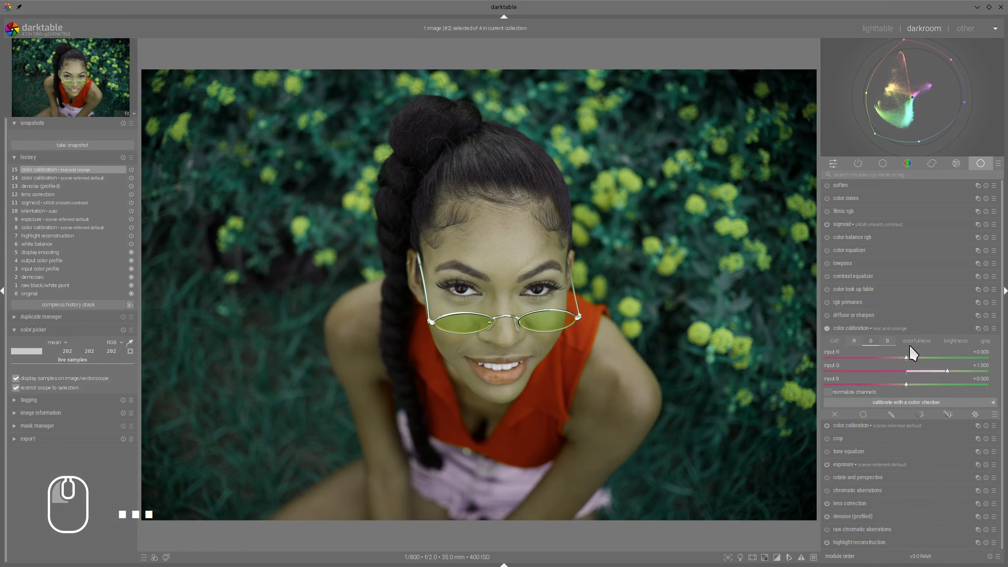
right_click(930, 369)
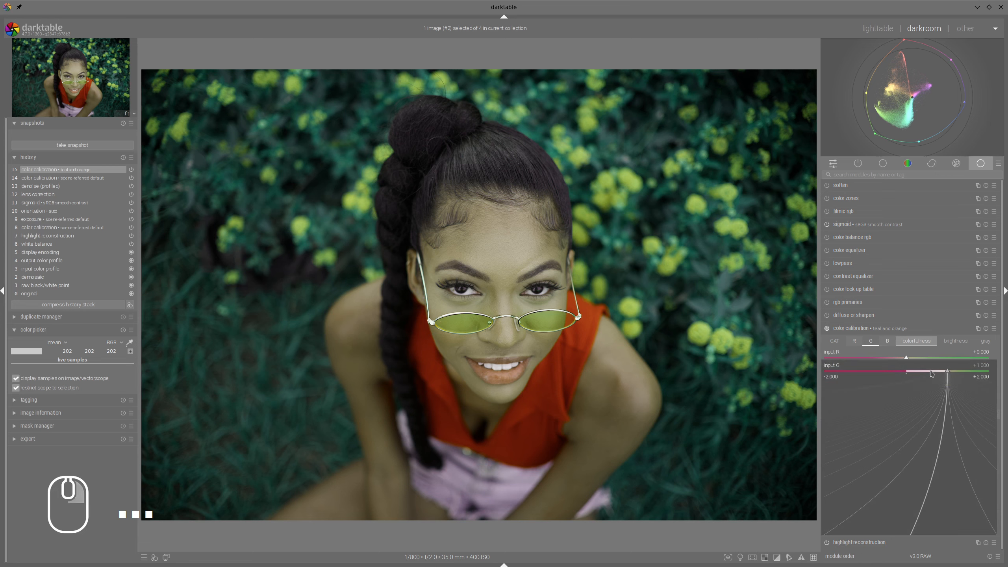
type(".5")
key("Return")
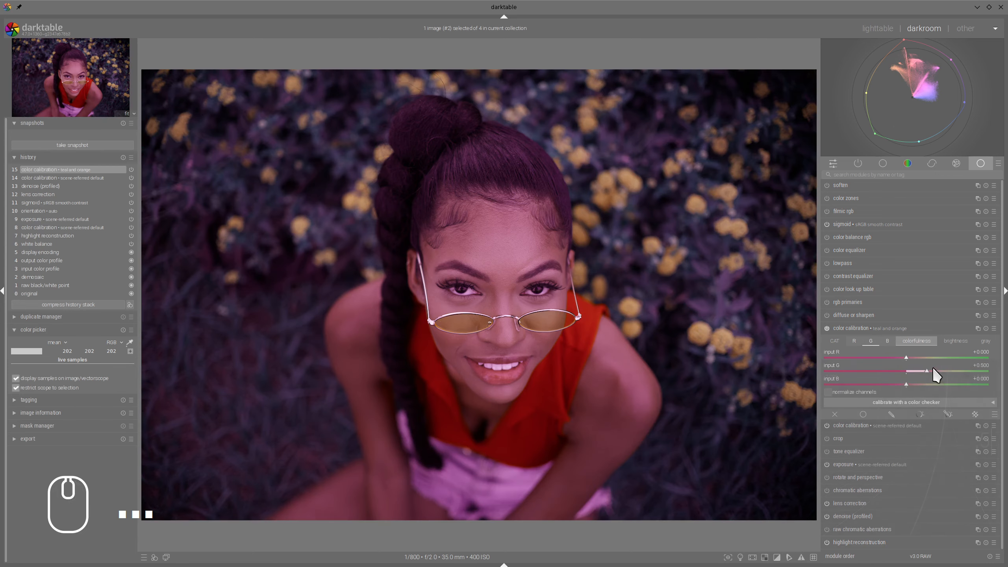
right_click(930, 383)
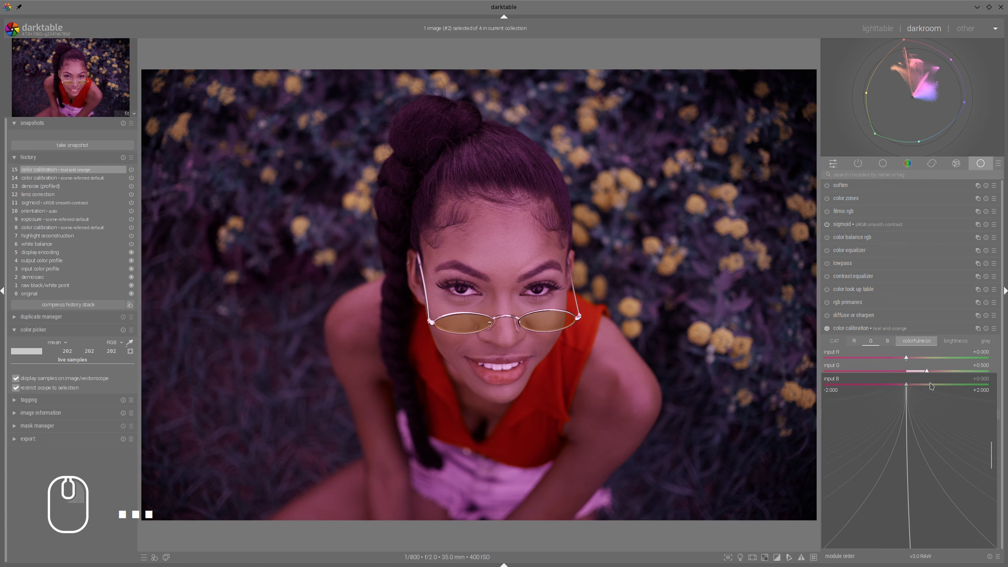
type(",5")
key("Return")
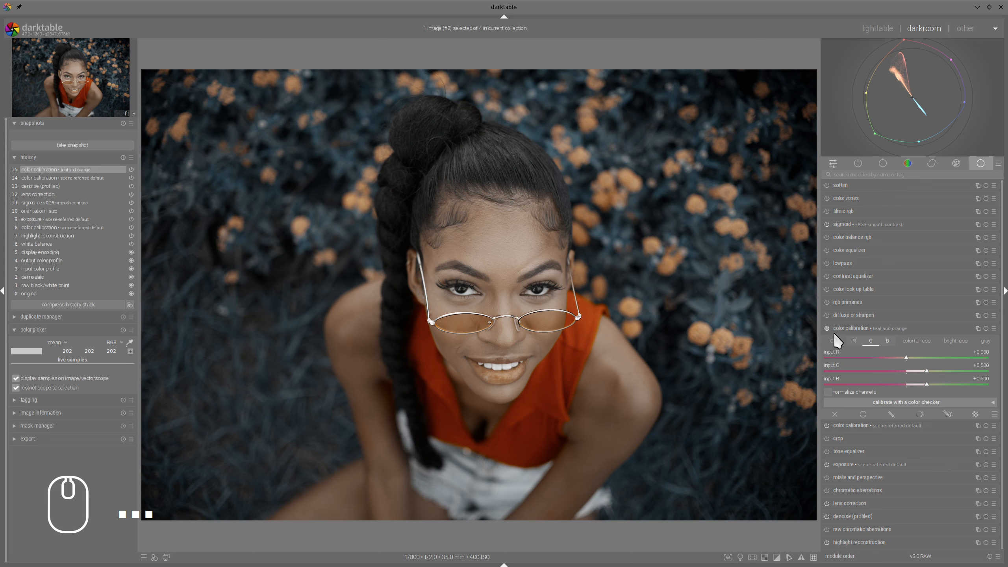
left_click(844, 327)
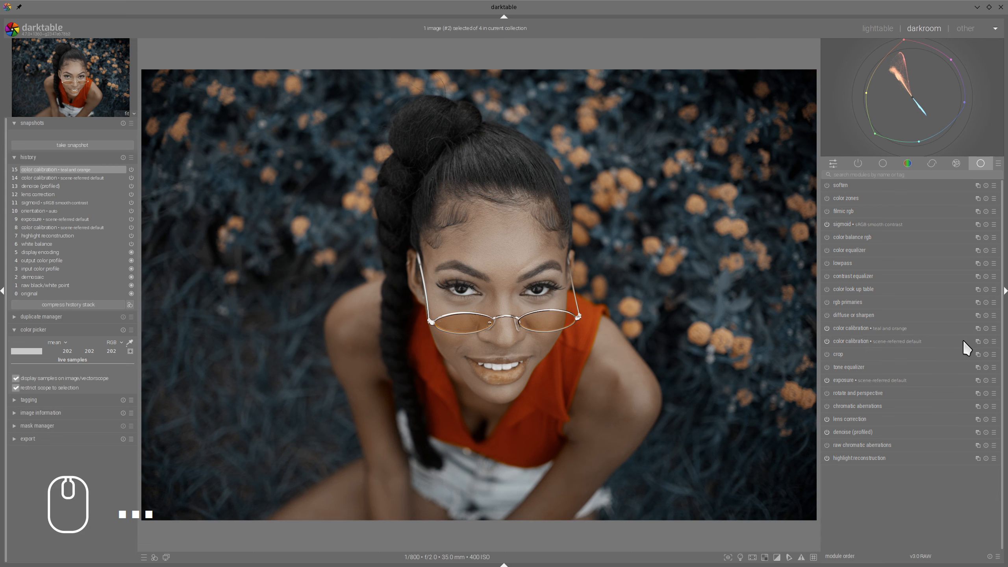
Create another instance from the scene-referred default color calibration and rename it "colorising"
left_click(977, 341)
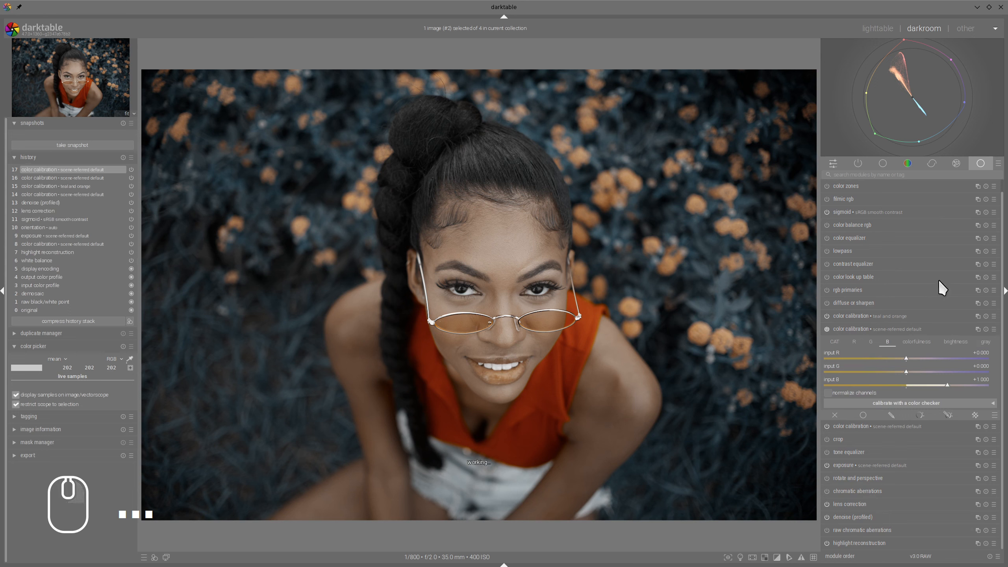
right_click(891, 327)
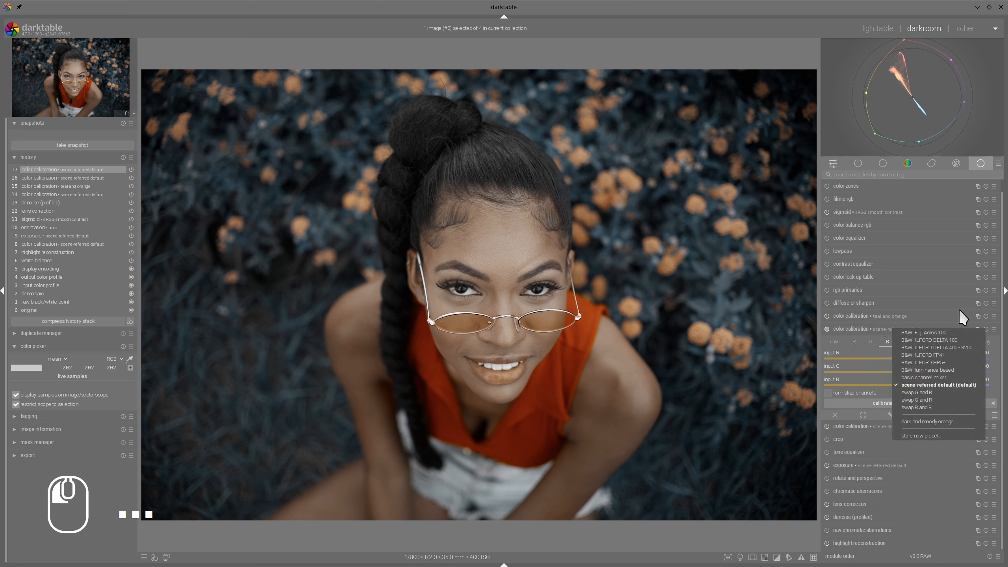
left_click(977, 328)
left_click(977, 328)
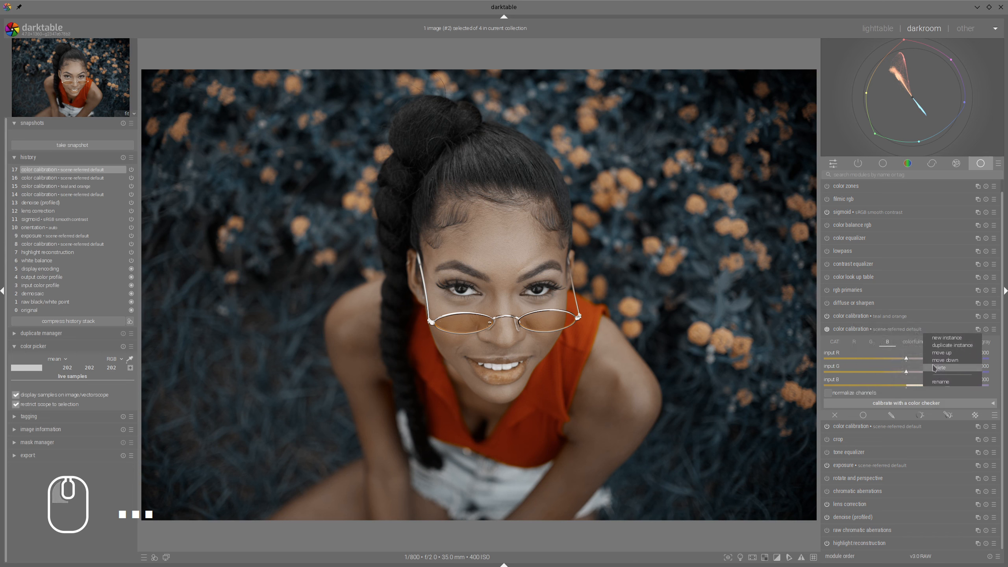
left_click(943, 383)
type("co")
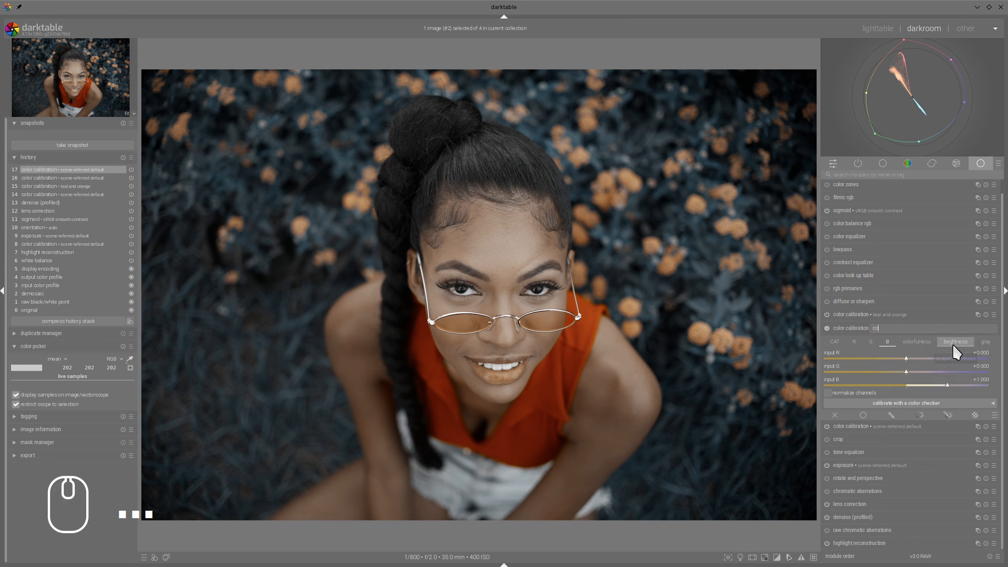
type("lorising")
key("Return")
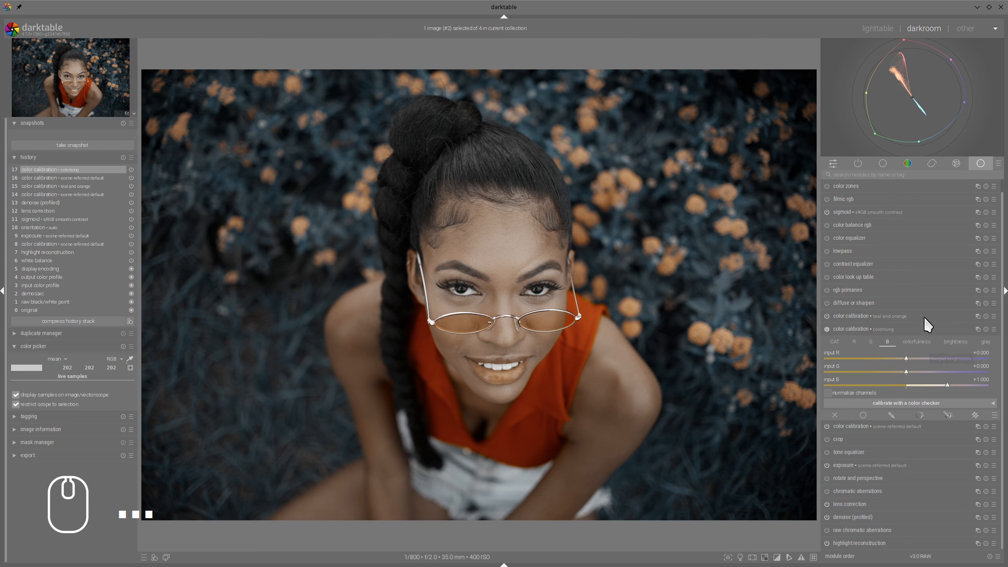
In the green output channel of the colorising instance, set input R to about -0.25 and input G to about 1.2, and collapse the module
left_click(870, 342)
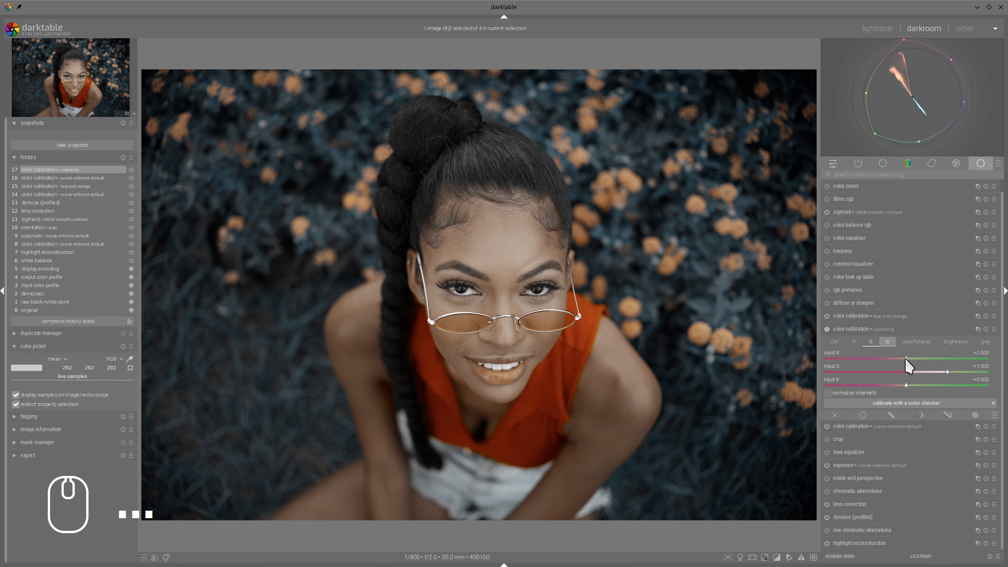
left_click_drag(906, 358, 896, 358)
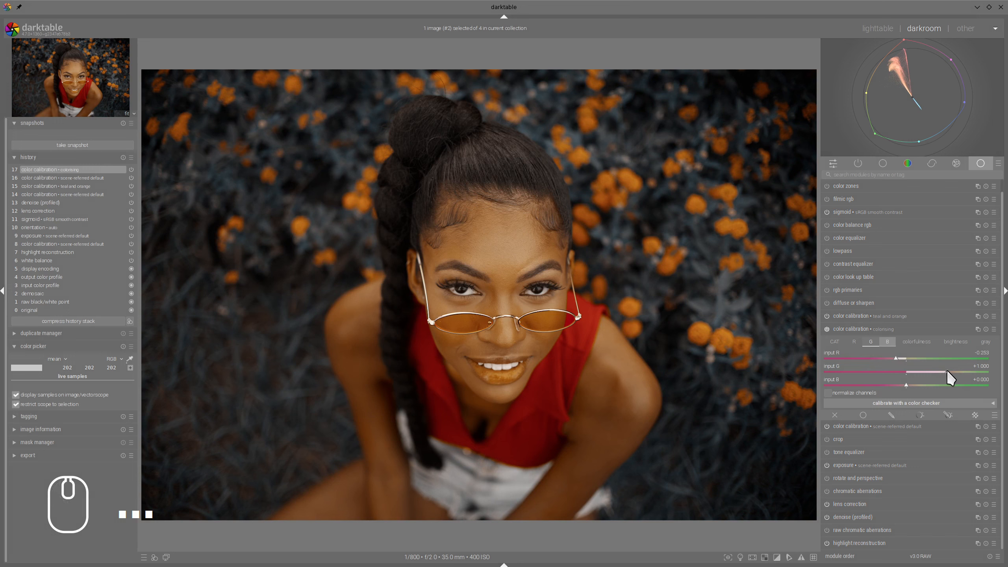
left_click_drag(947, 369, 956, 370)
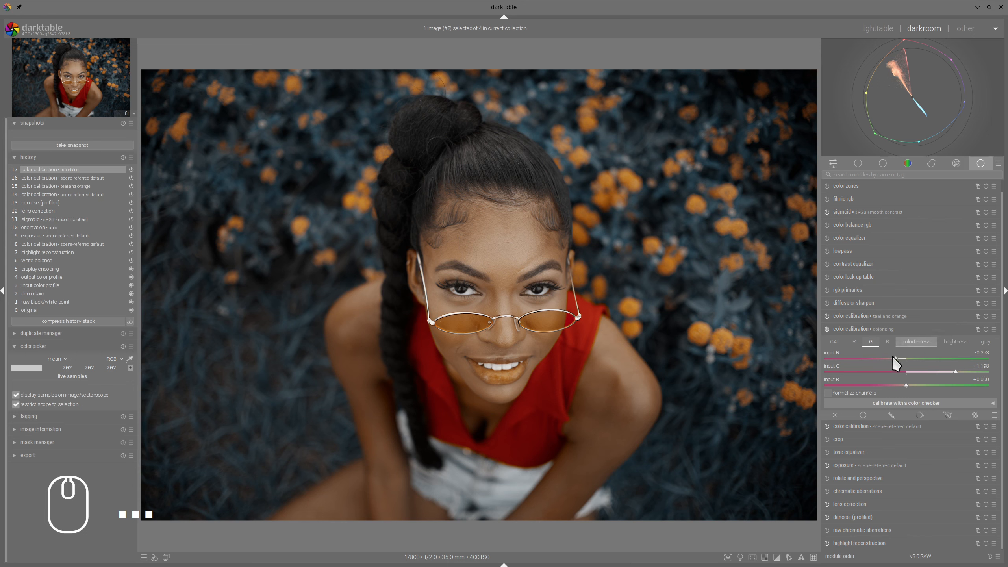
left_click(866, 328)
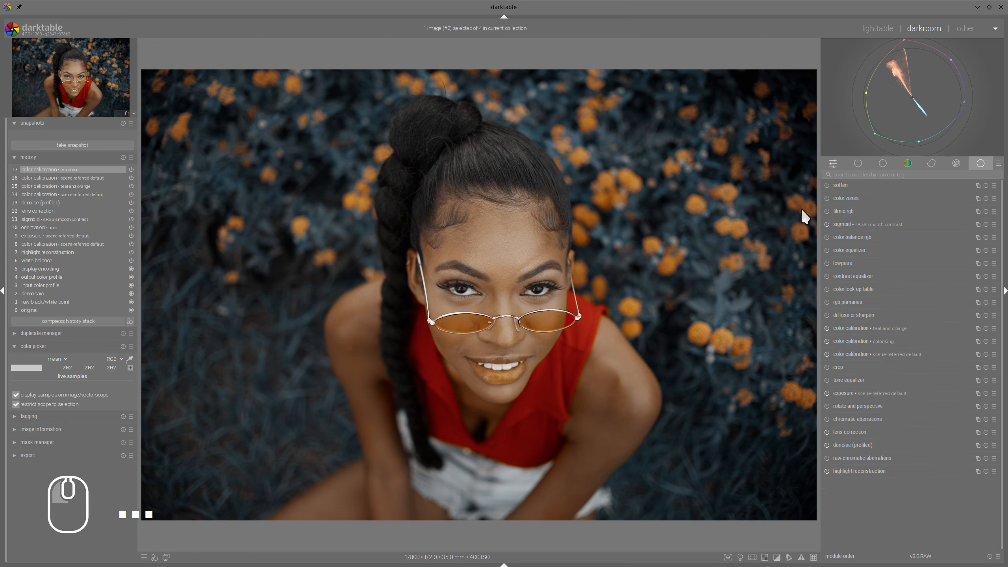
Enable color balance rgb with a drawn and parametric mask, and limit the mask's hue input range to the teal and blue tones
left_click(826, 237)
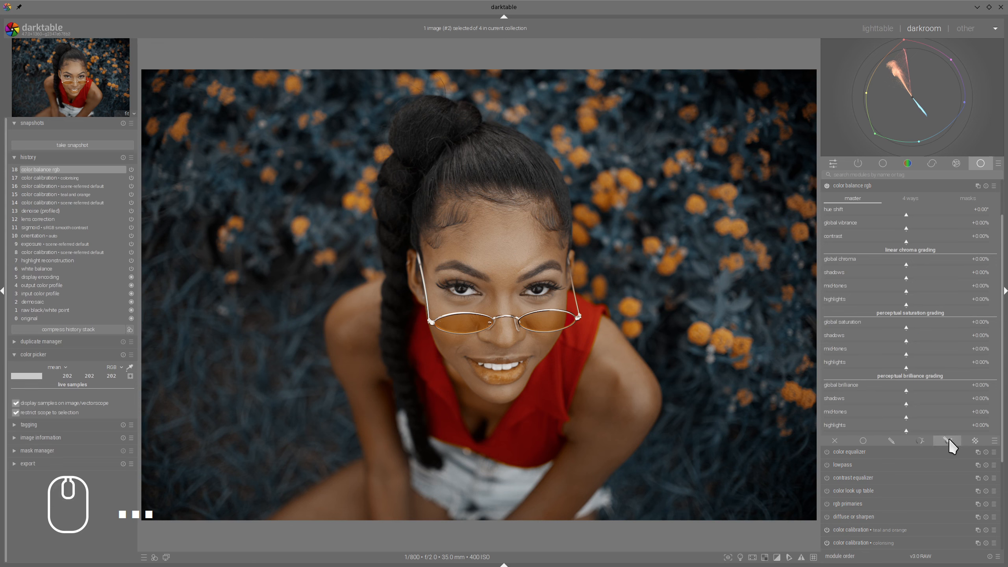
left_click(948, 443)
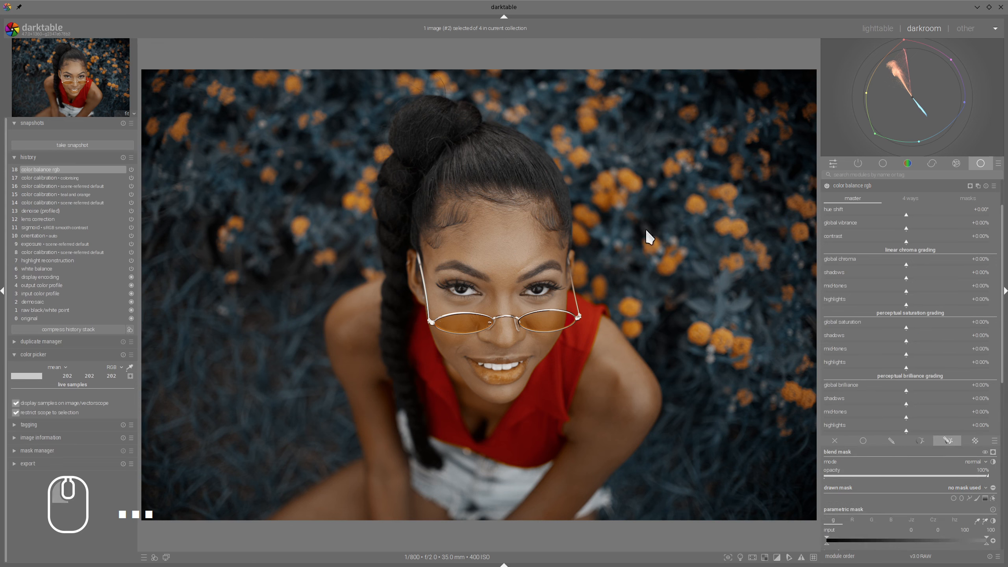
left_click(955, 520)
scroll(952, 343, "down", 4)
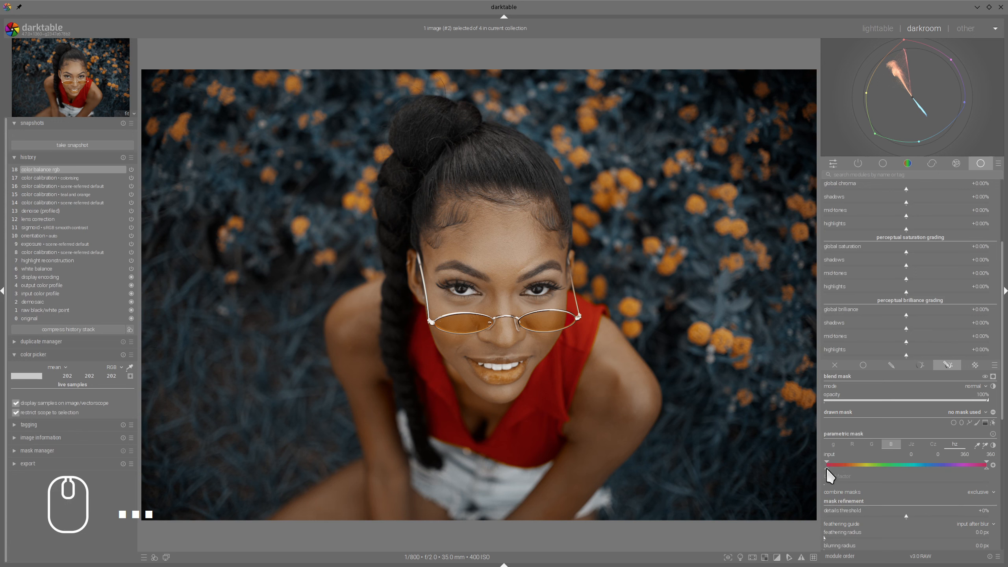
mouse_move(826, 468)
left_mouse_down()
mouse_move(889, 470)
mouse_move(881, 469)
left_mouse_up()
left_click_drag(988, 468, 945, 475)
scroll(912, 274, "up", 3)
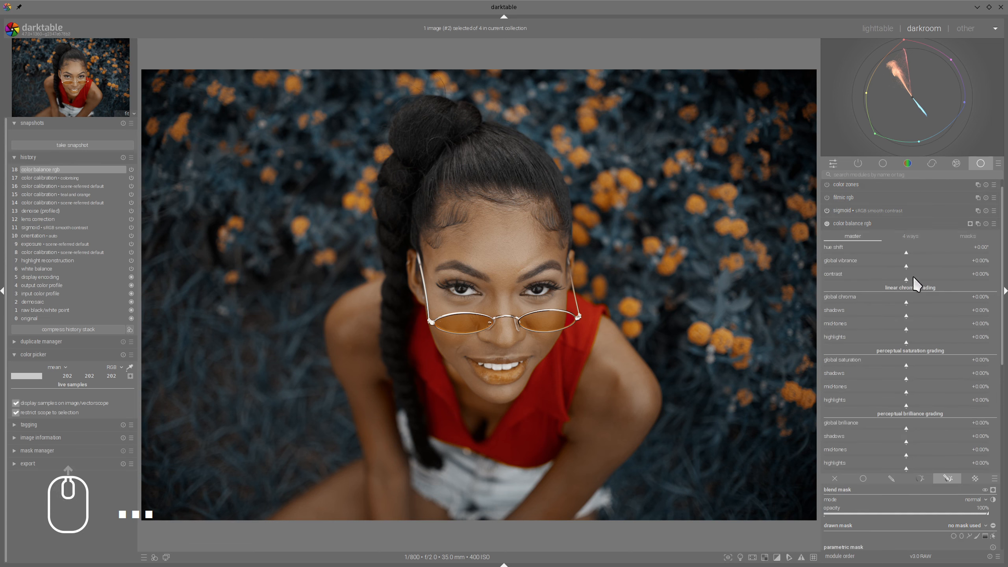
Set the global chroma in the masked color balance rgb module to -100%
right_click(907, 299)
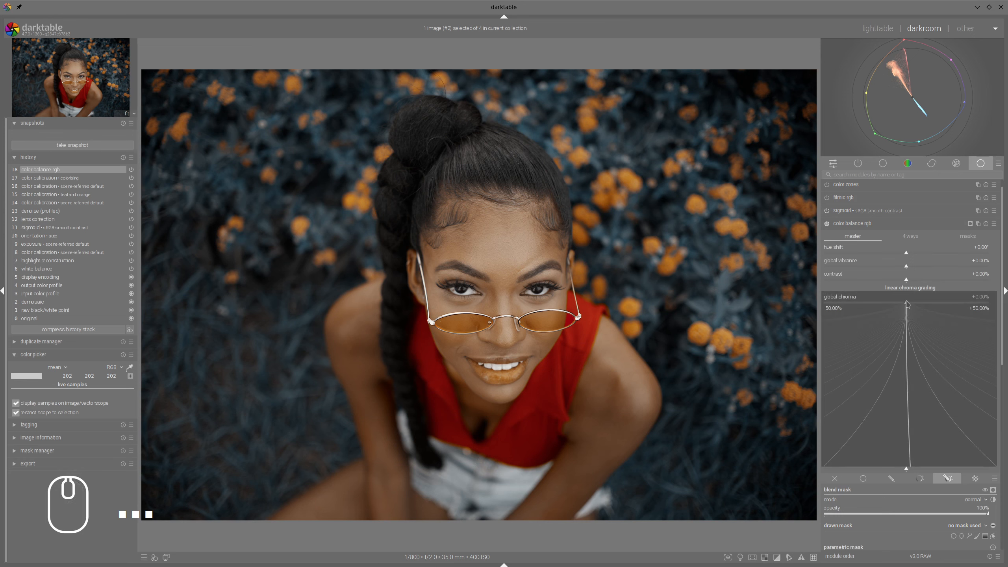
type("-100")
key("Return")
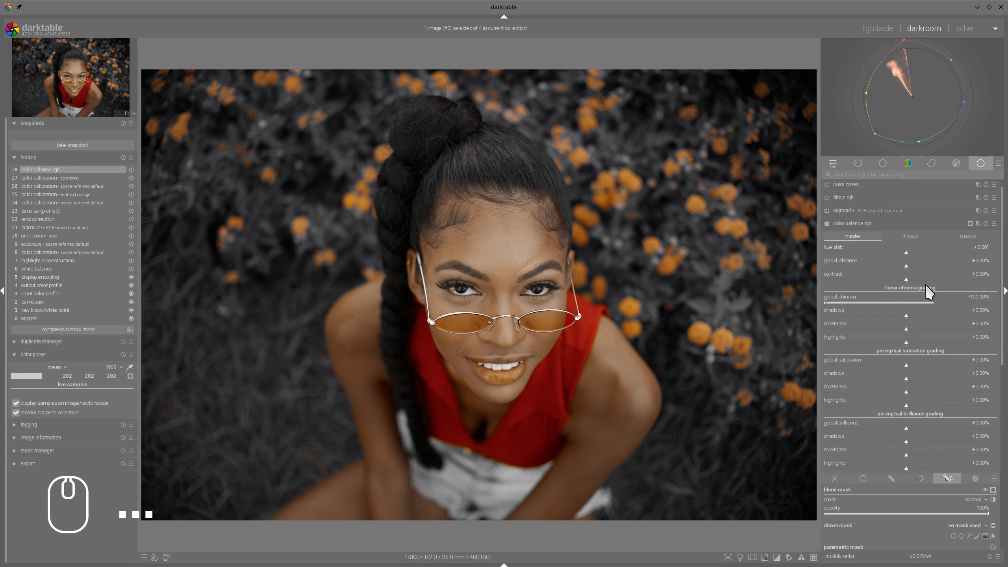
In the masked color balance rgb, set global offset to hue about 222° and chroma 0.05%, and shadows lift to hue about 235° and chroma about 3.2%
left_click(909, 236)
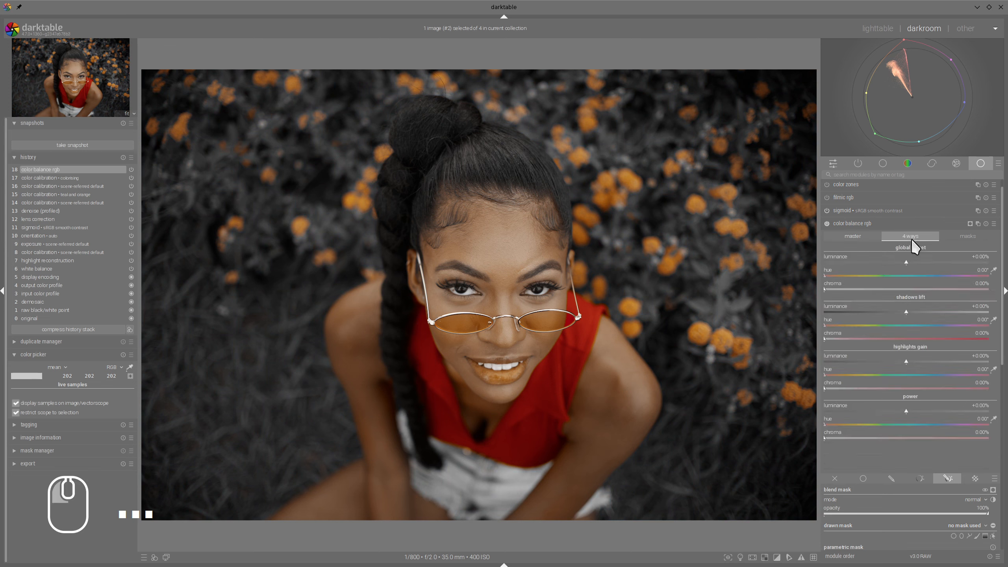
left_click(926, 274)
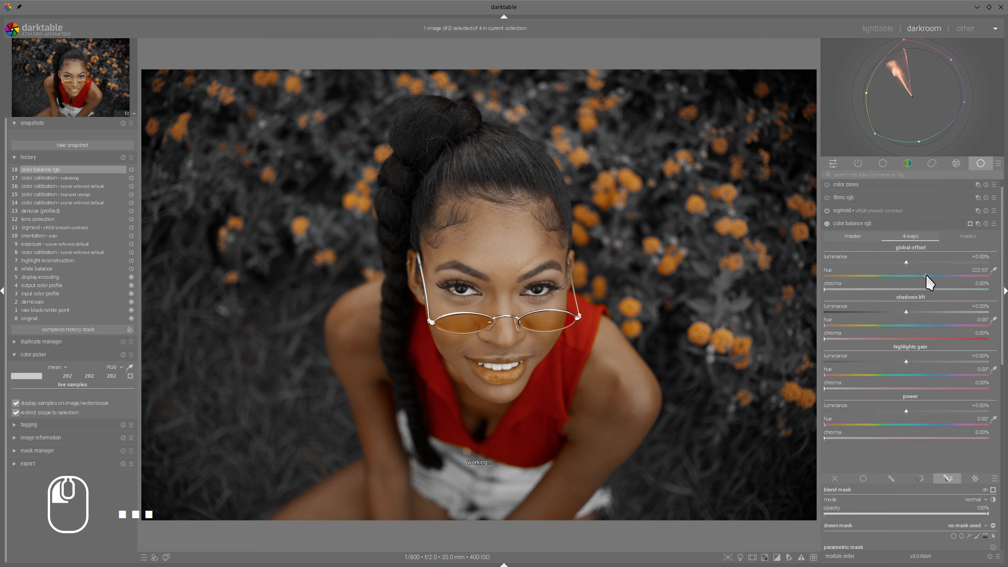
left_click(831, 287)
left_click(920, 325)
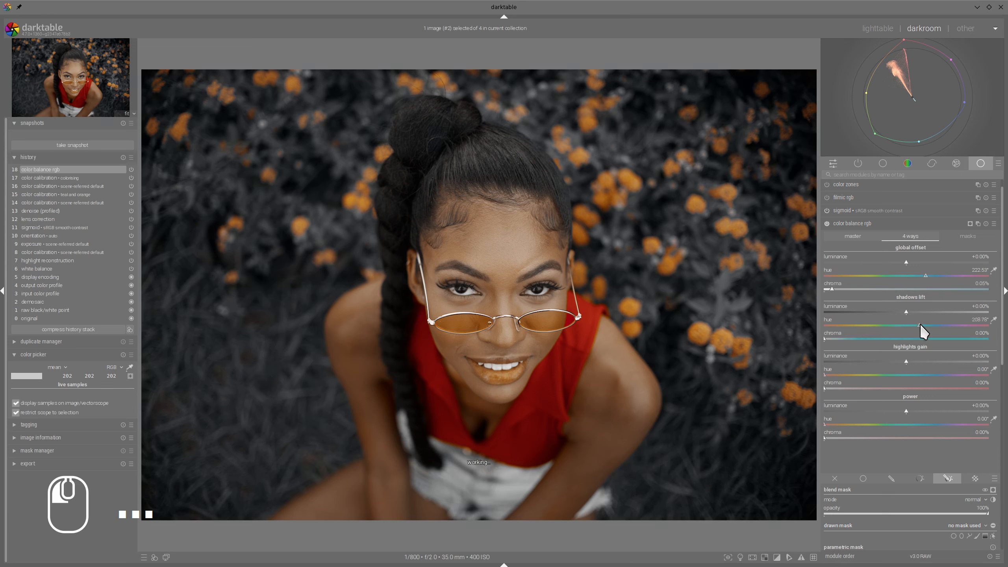
left_click_drag(926, 323, 928, 323)
left_click_drag(824, 339, 835, 338)
left_click_drag(928, 323, 931, 325)
Set the highlights gain hue to about 242° and its chroma to about 2.2%, and collapse color balance rgb
left_click_drag(906, 373, 928, 372)
left_click_drag(838, 388, 842, 386)
mouse_move(930, 372)
left_mouse_down()
mouse_move(913, 375)
mouse_move(934, 373)
left_mouse_up()
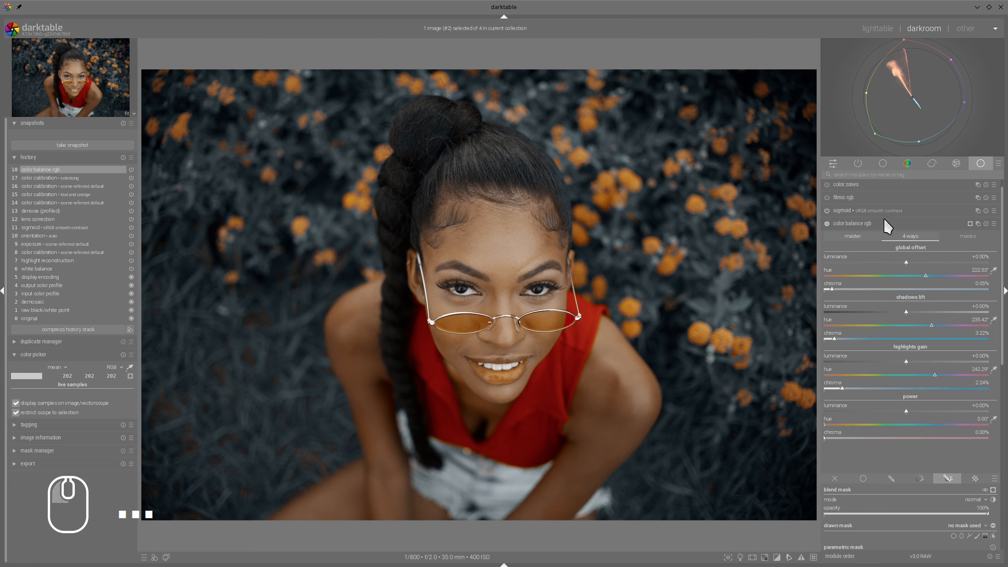
left_click(869, 222)
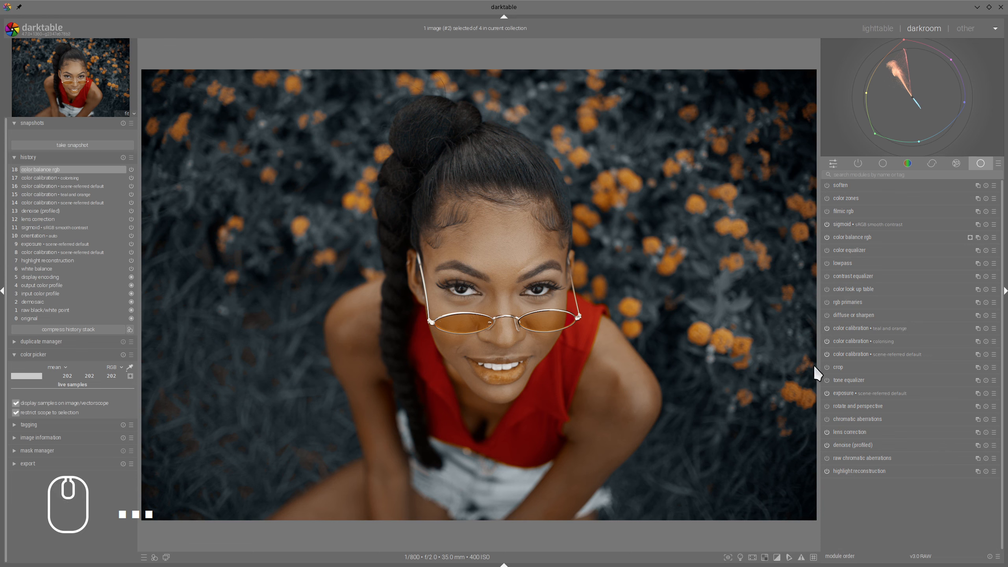
In the red output channel of the colorising instance, set input R to about 1.265, input G to -0.177 and input B to -0.167
left_click(849, 339)
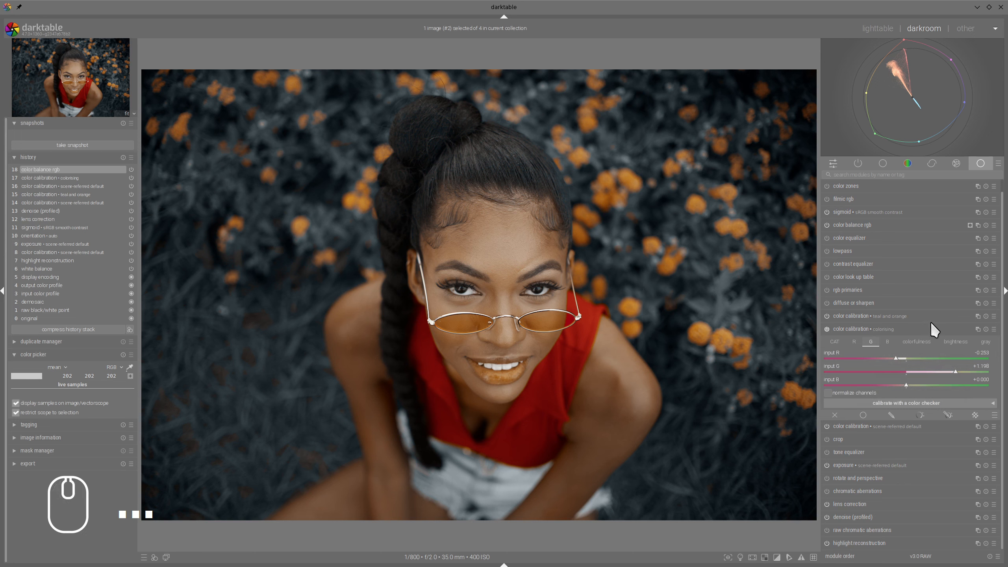
left_click(853, 341)
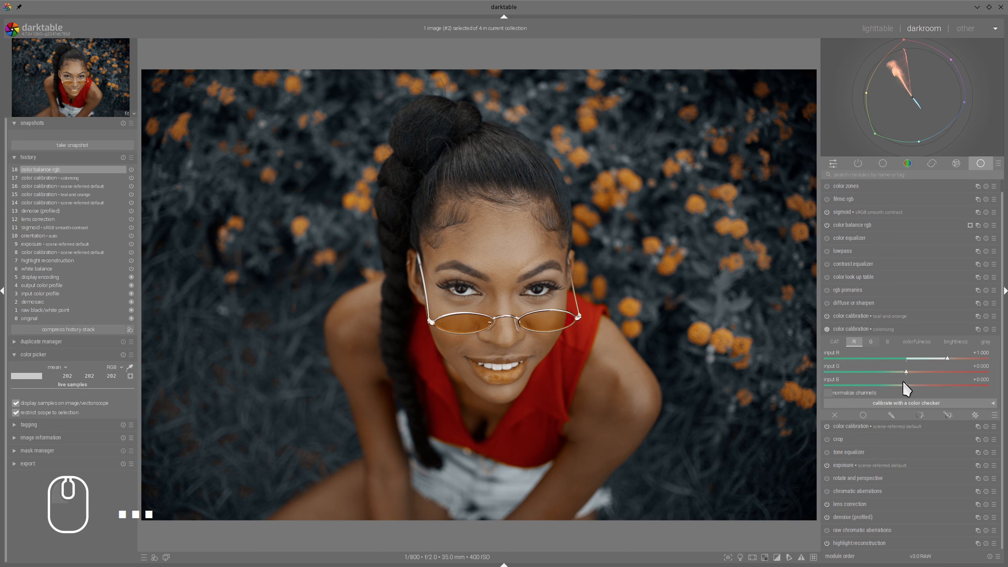
left_click_drag(903, 383, 900, 385)
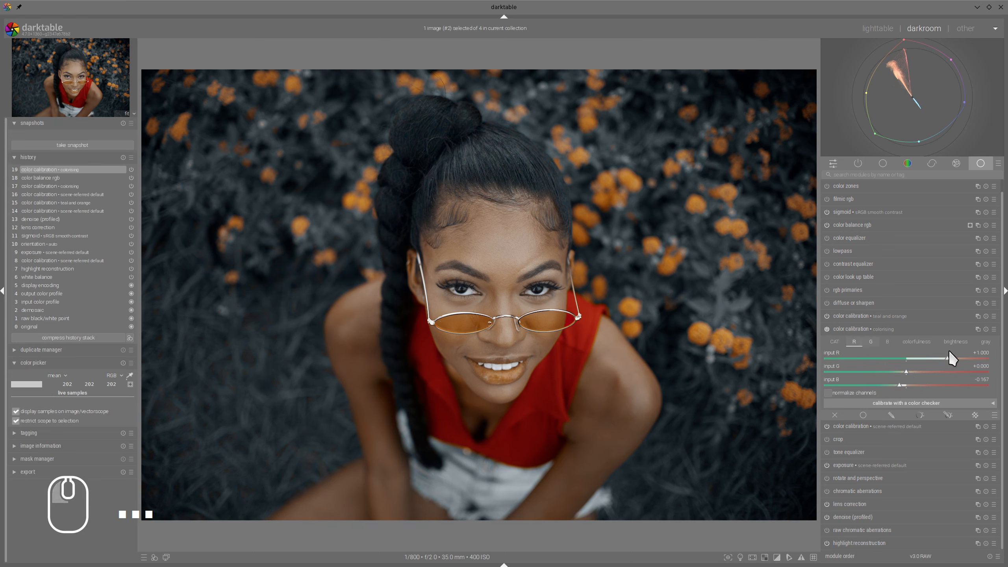
left_click_drag(948, 349, 899, 371)
left_click_drag(961, 359, 958, 357)
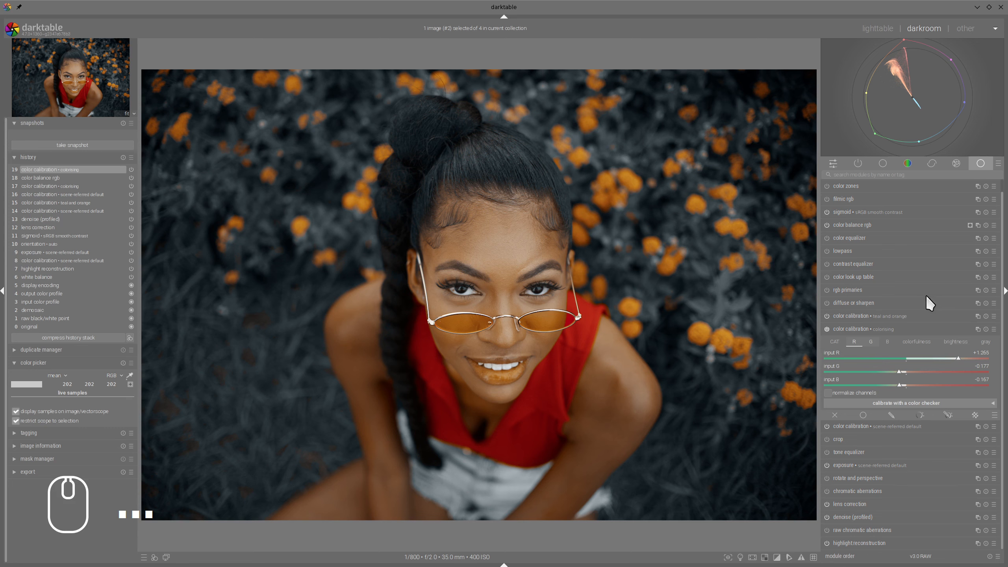
In the colorising instance's brightness settings, raise input R, lower input G, set input B to about -0.15, and collapse the module
left_click(954, 342)
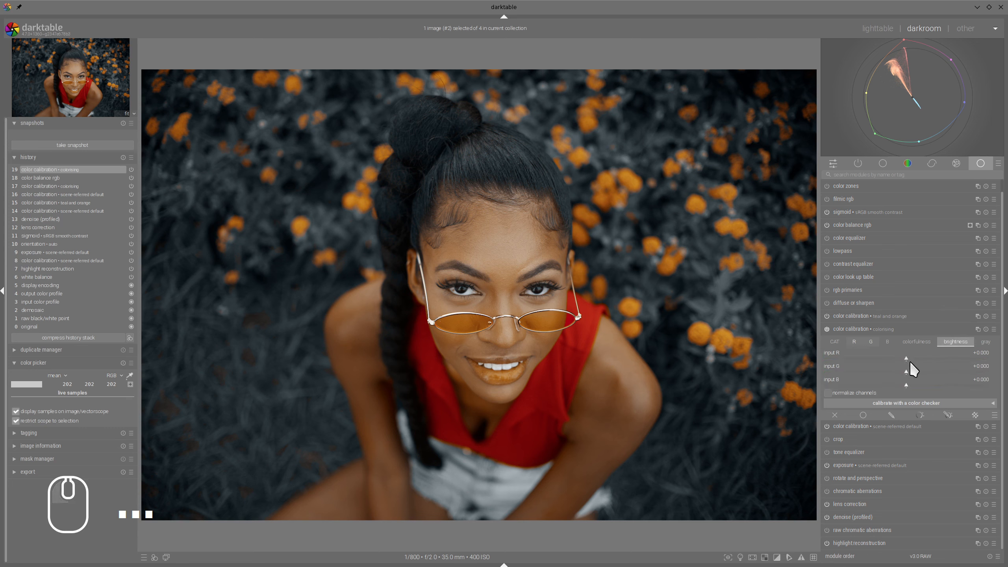
mouse_move(902, 368)
left_mouse_down()
mouse_move(893, 384)
mouse_move(917, 358)
left_mouse_up()
left_click(892, 373)
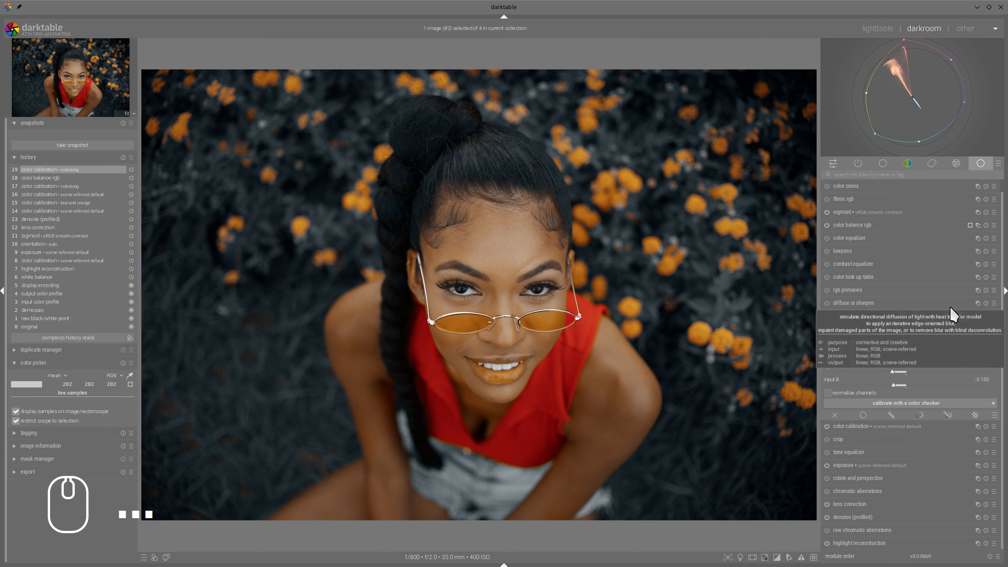
left_click(849, 328)
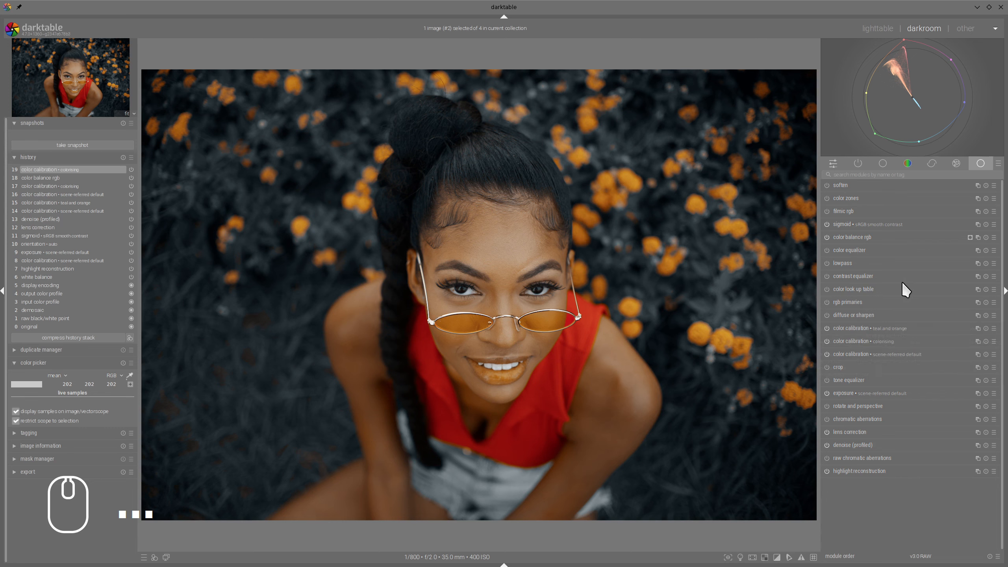
Move the contrast equalizer module directly above color balance rgb in the module order
left_click(850, 277)
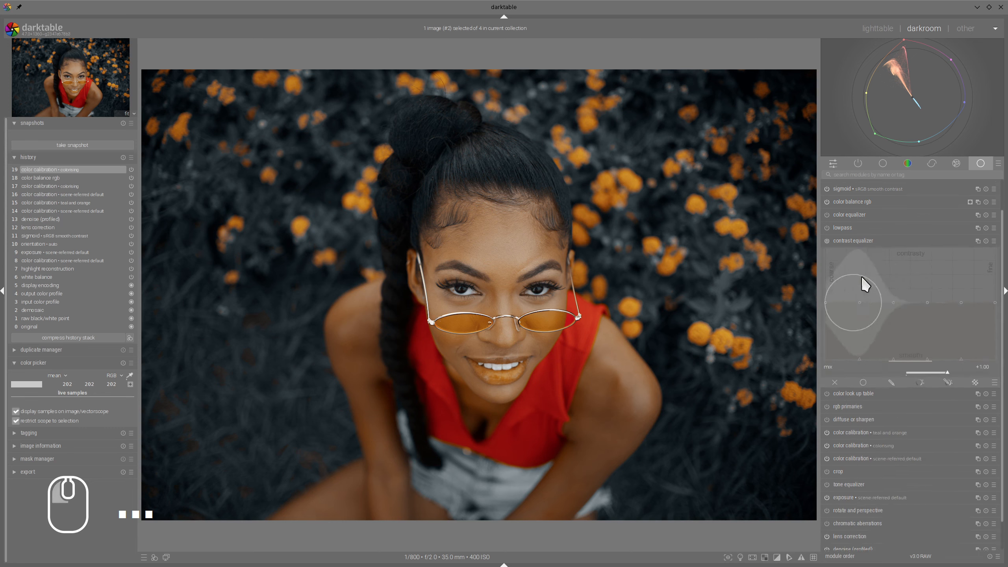
left_click(861, 194)
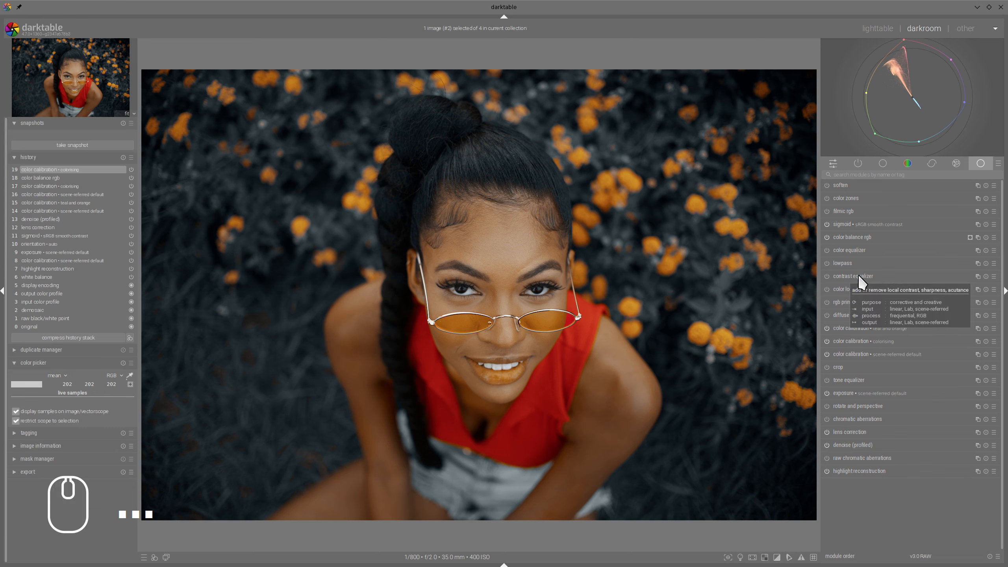
left_click_drag(859, 274, 856, 237)
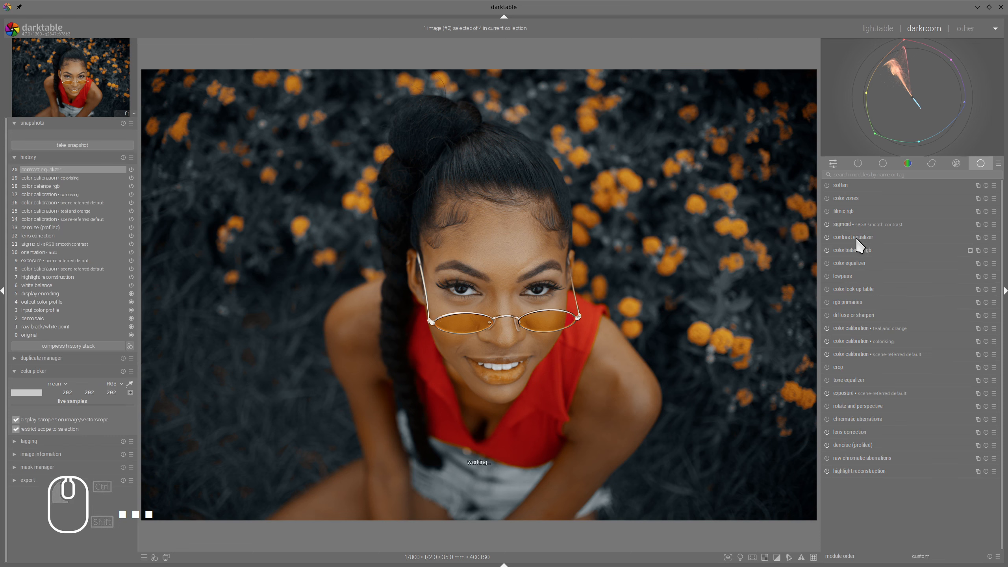
Give the contrast equalizer a raster mask that reuses the color balance rgb mask
left_click(856, 236)
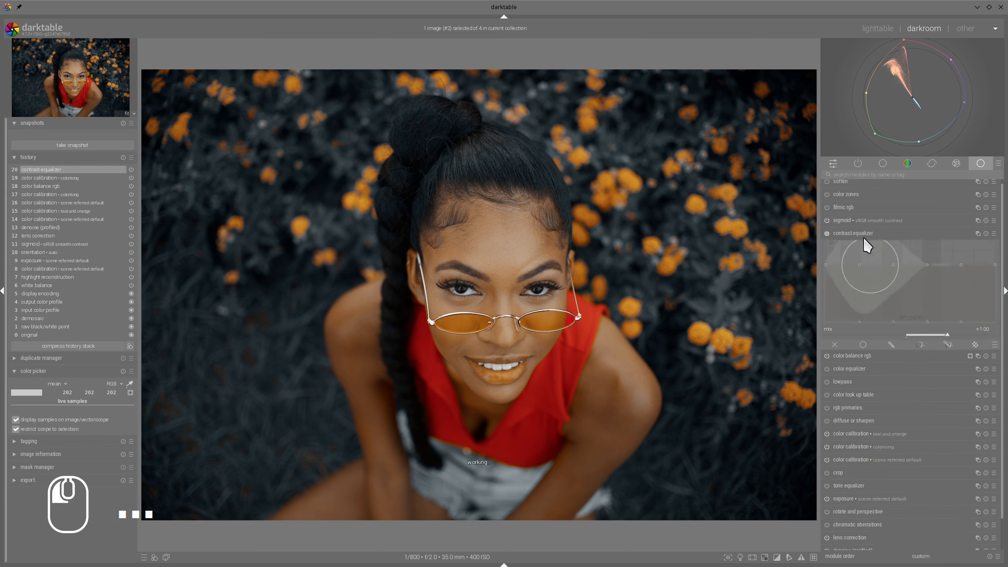
left_click(975, 342)
left_click(977, 389)
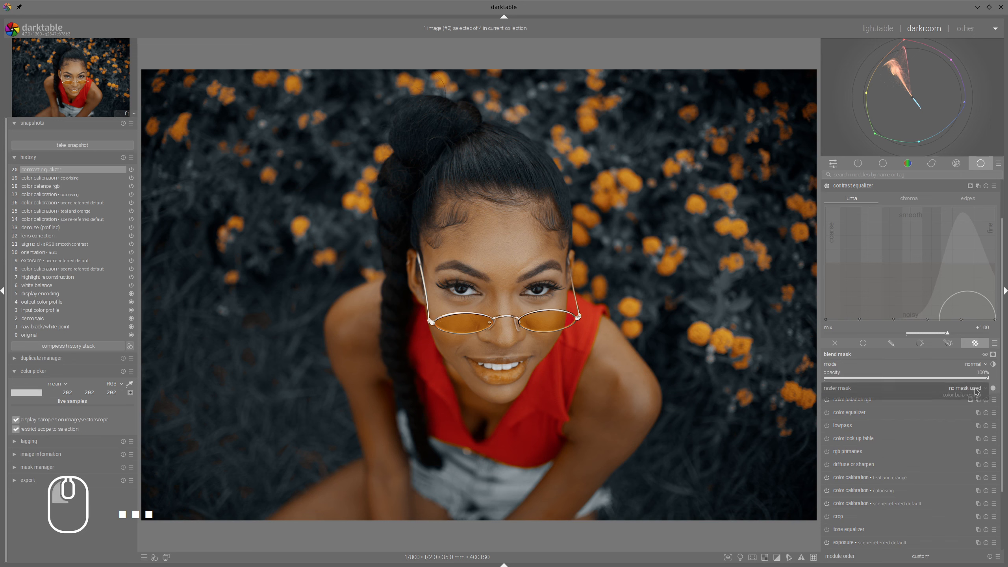
left_click(967, 397)
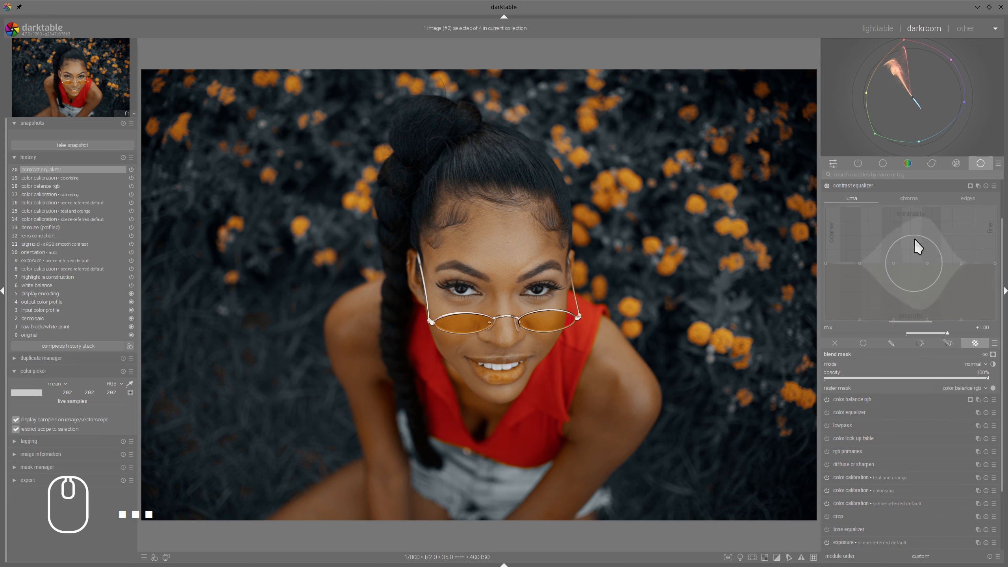
Lower the contrast equalizer's luma curve slightly below neutral across all scales, lift its fine end a little, and collapse the module
scroll(913, 238, "down", 5, "ctrl+shift")
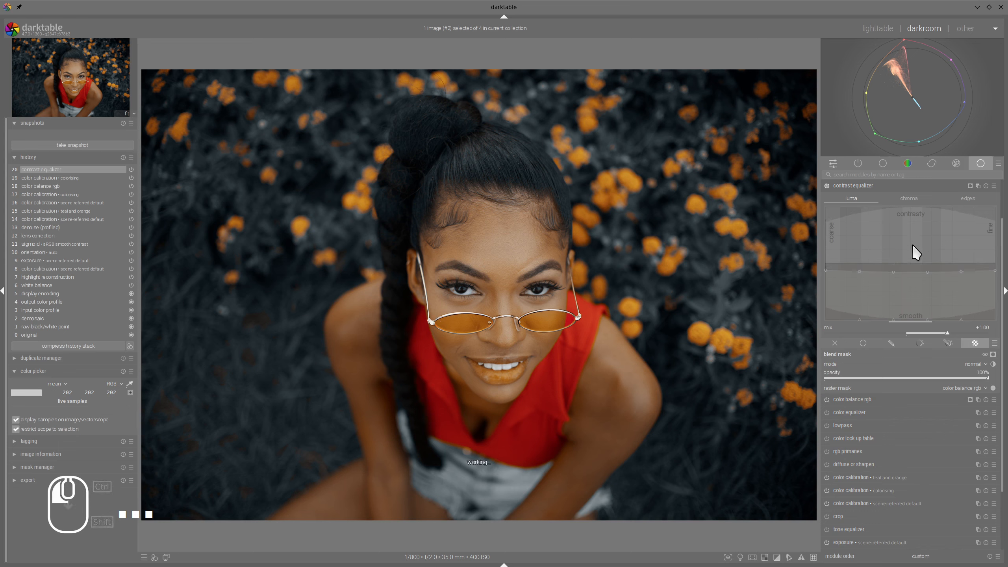
left_click_drag(860, 242, 850, 235)
scroll(963, 236, "up", 8, "ctrl+shift")
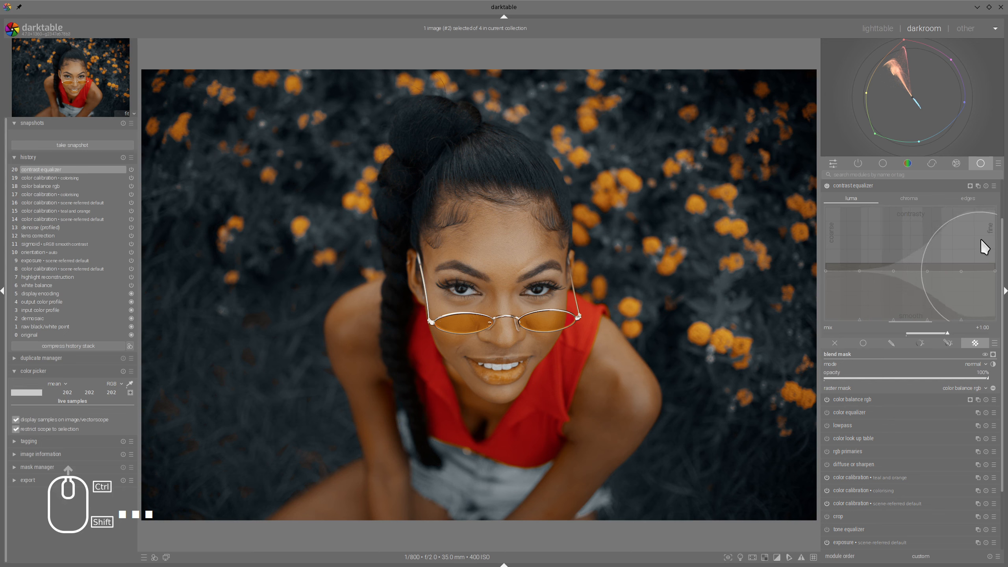
left_click_drag(981, 239, 990, 234)
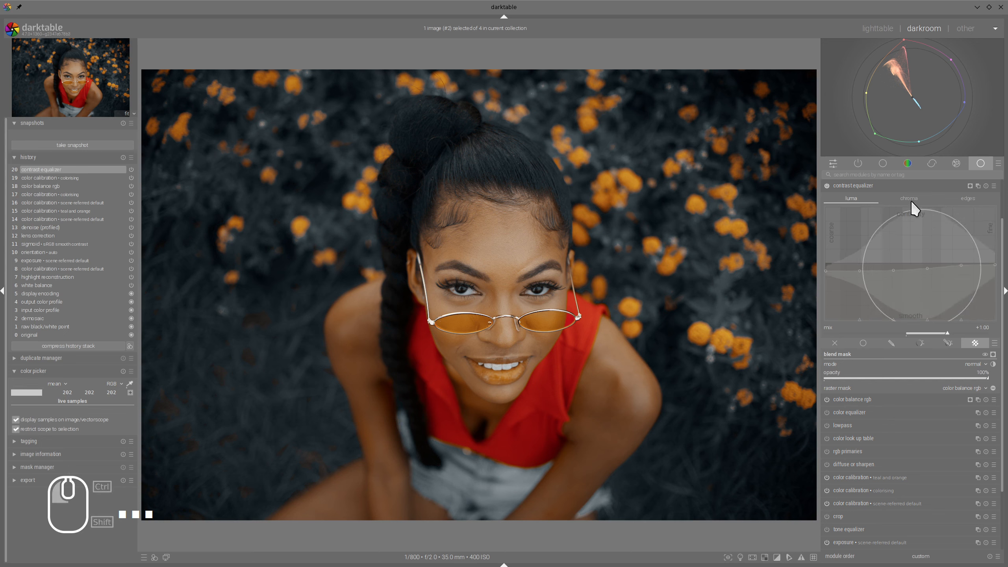
left_click(880, 184)
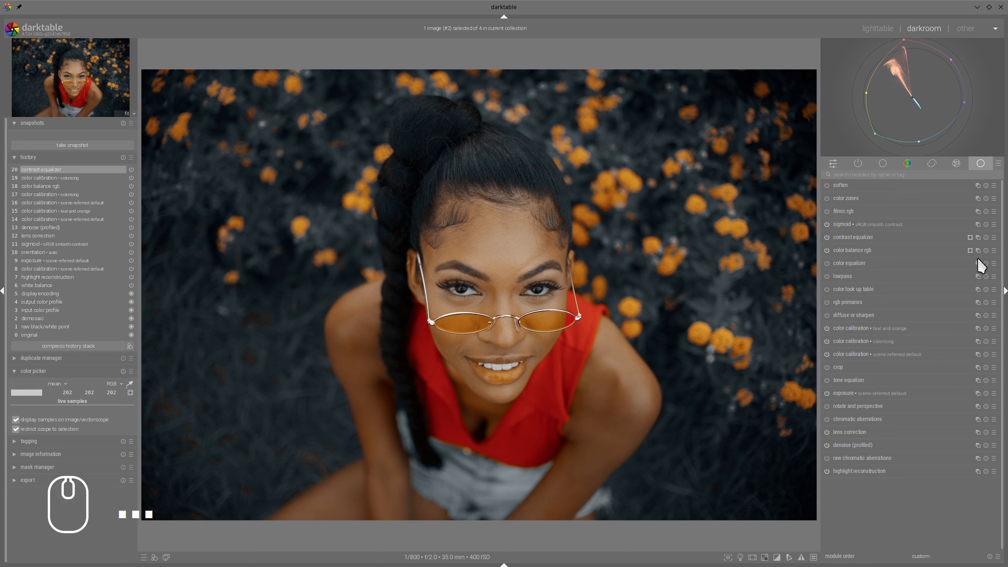
Create a new unmasked instance of color balance rgb and move it above the contrast equalizer
mouse_move(934, 224)
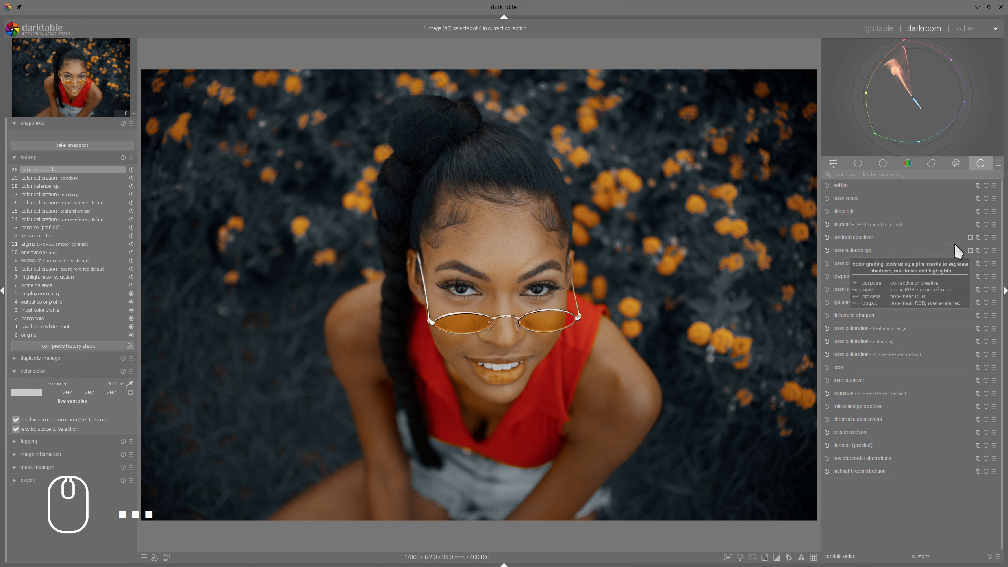
mouse_move(934, 261)
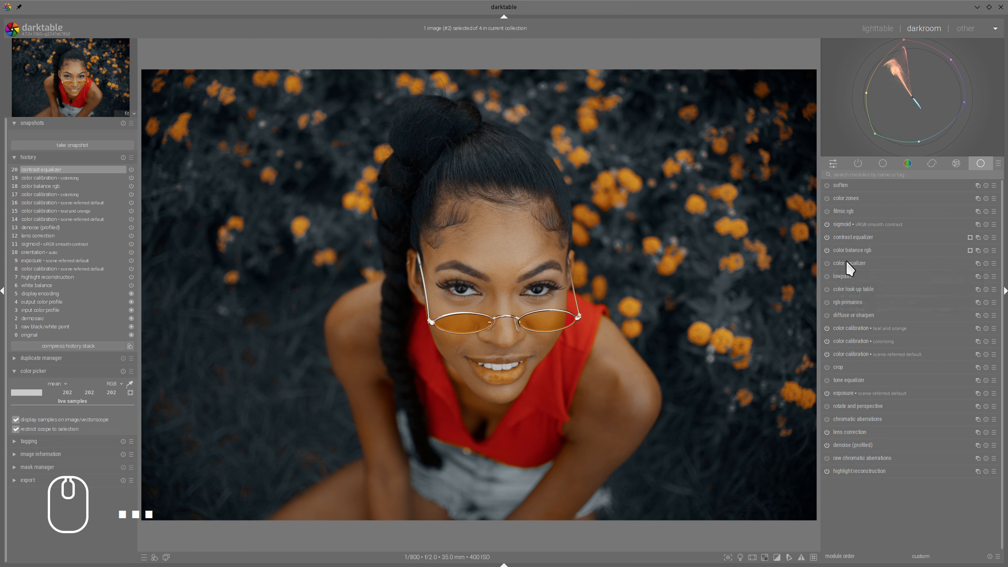
right_click(977, 250)
left_click(875, 188)
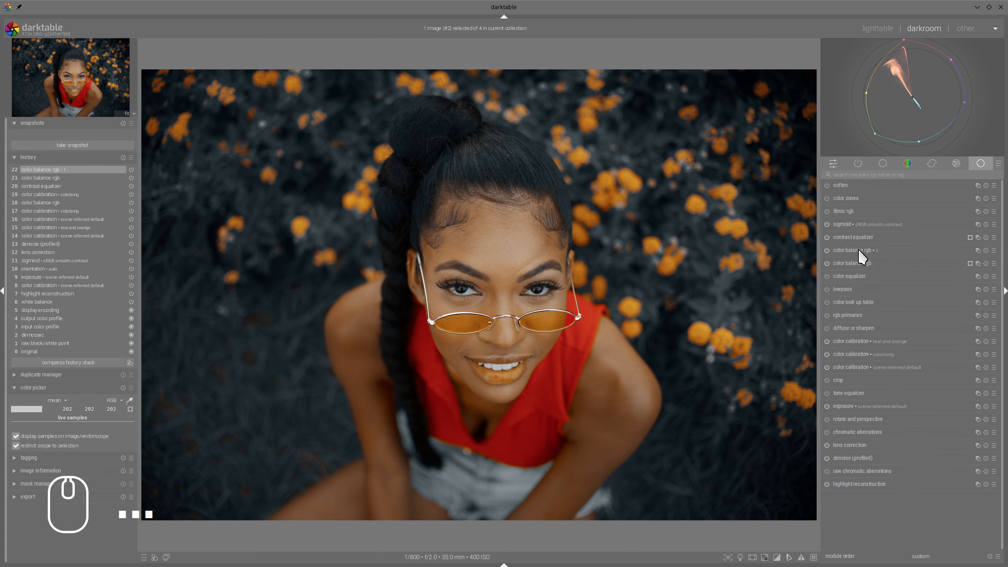
mouse_move(858, 249)
left_mouse_down()
mouse_move(868, 239)
mouse_move(856, 238)
left_mouse_up()
In the new color balance rgb instance, set perceptual brilliance to about -11% for shadows and about +14% for highlights
left_click(857, 238)
left_click(898, 405)
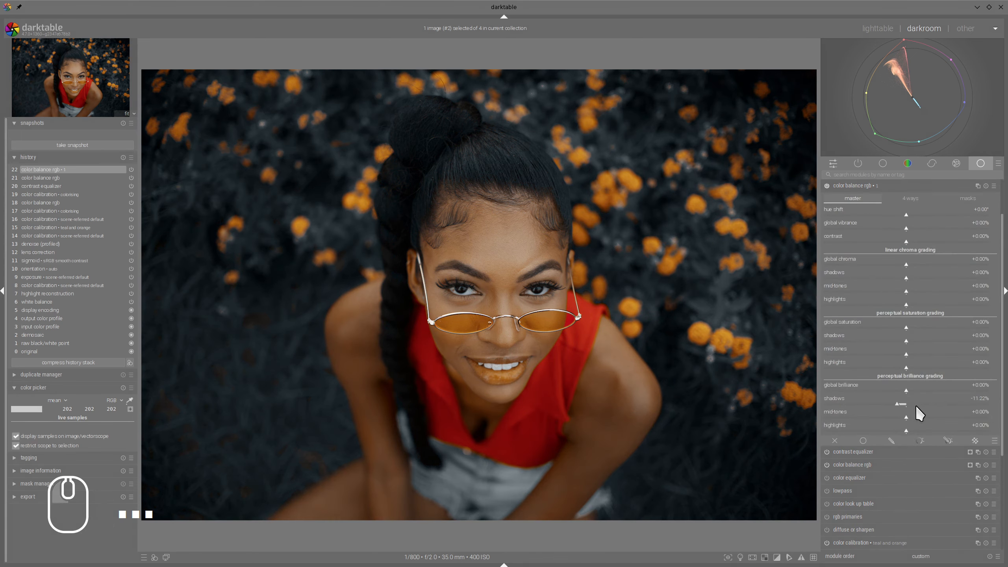
left_click(918, 429)
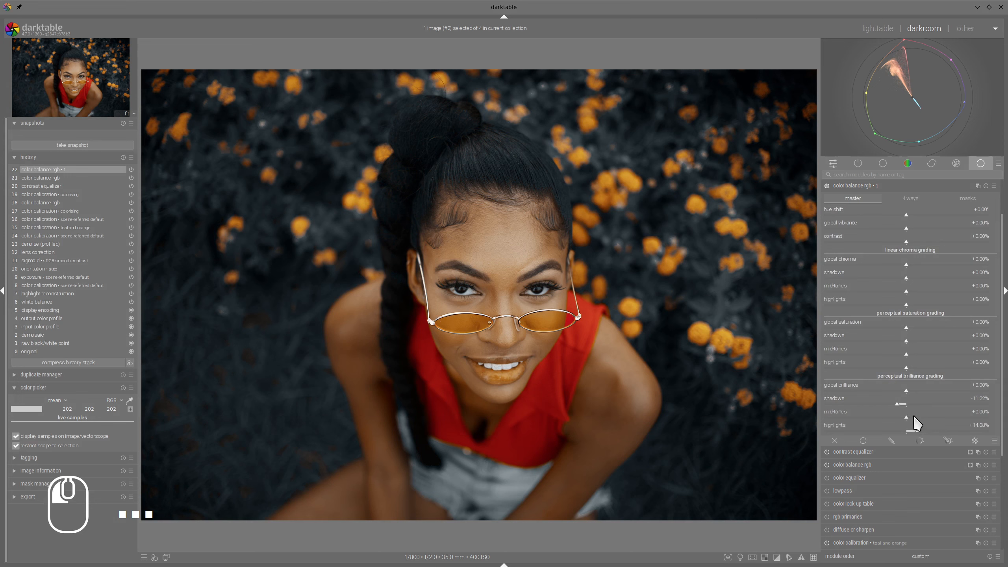
Adjust the instance's luminance range masks, raise the mid-tones brilliance to about +8%, and collapse the module
left_click(966, 198)
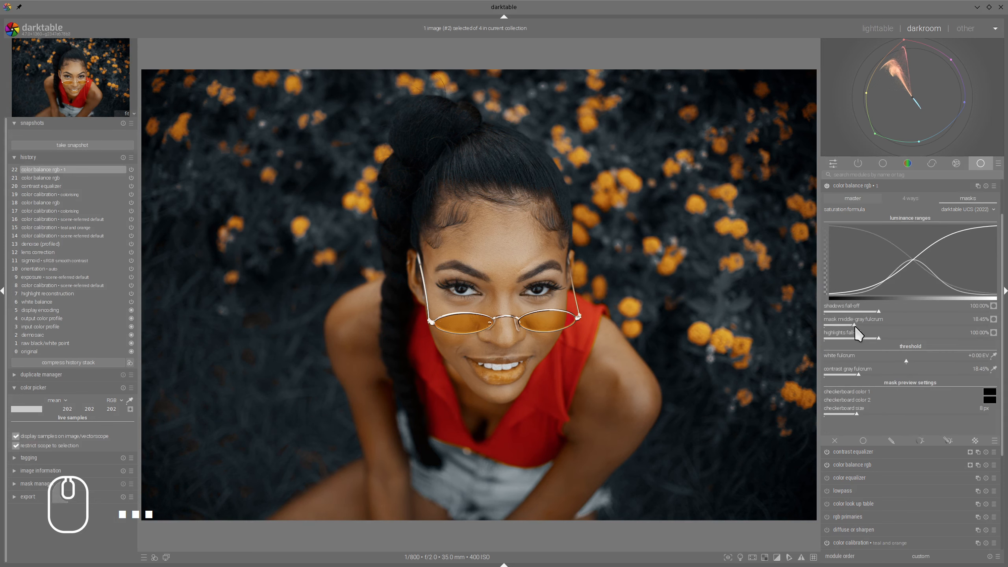
mouse_move(855, 327)
left_mouse_down()
mouse_move(912, 337)
mouse_move(899, 317)
mouse_move(908, 316)
mouse_move(866, 313)
left_mouse_up()
left_click(852, 198)
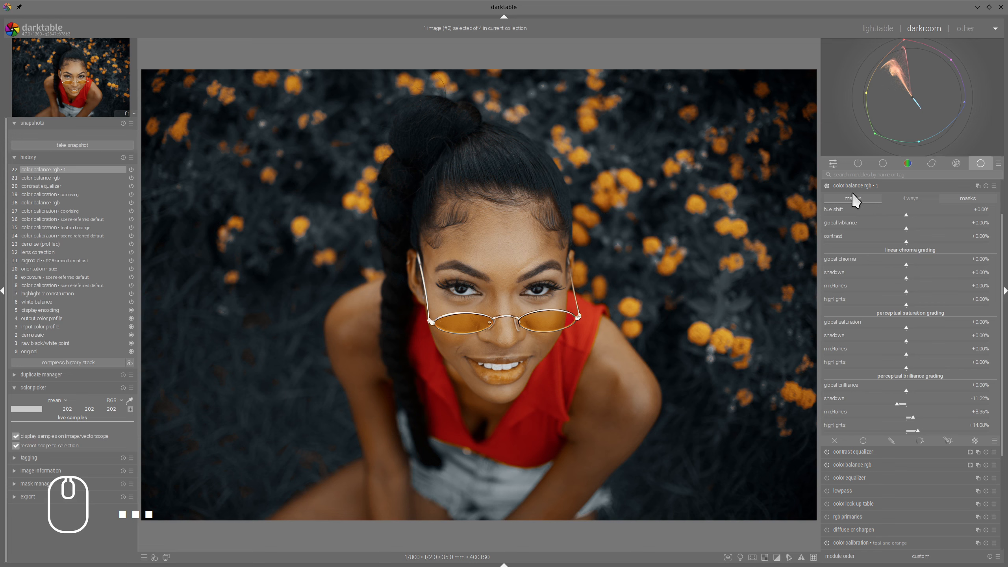
left_click(836, 185)
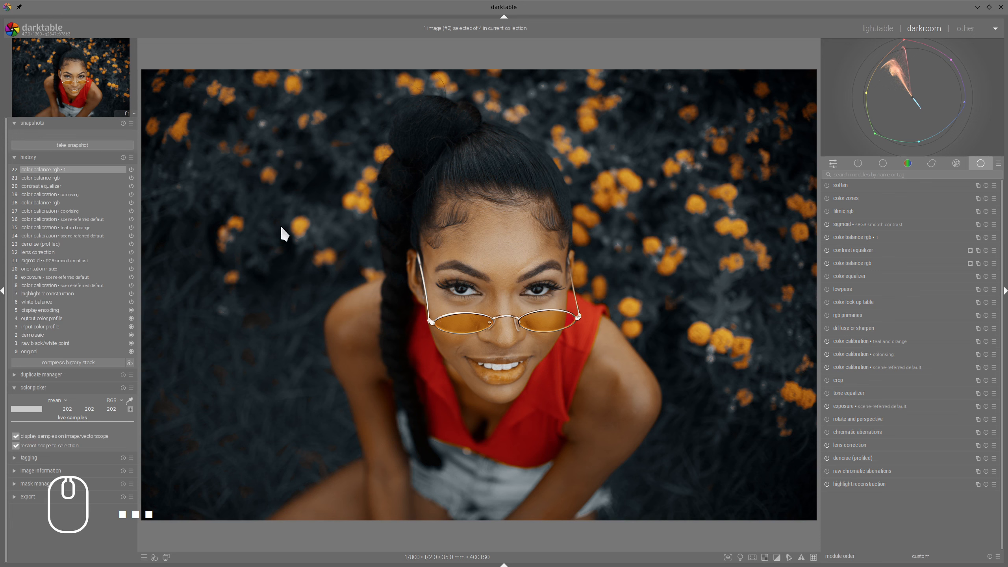
Take a snapshot of the denoise (profiled) history state, return to the latest history entry, and compare the two with the split view
left_click(37, 253)
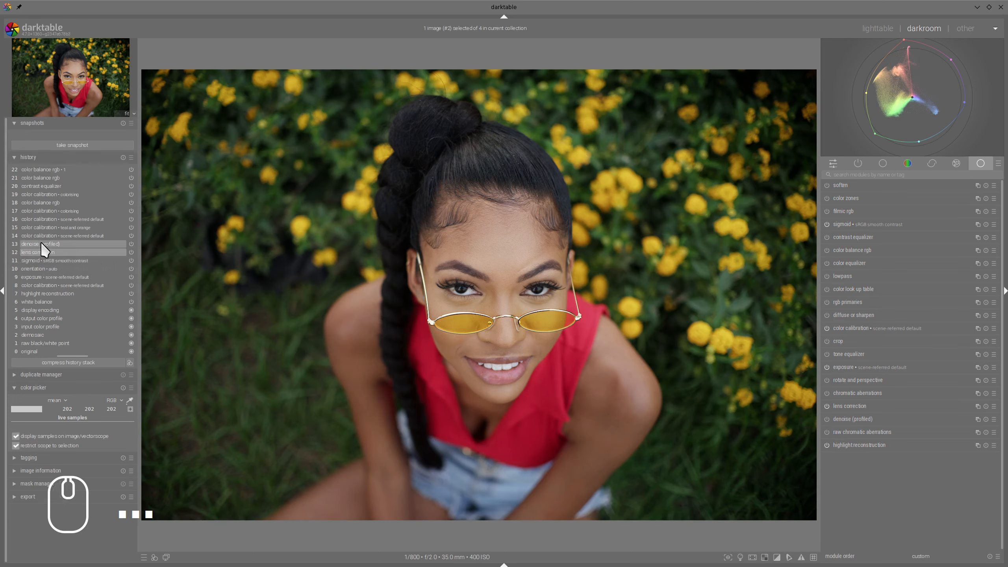
left_click(42, 244)
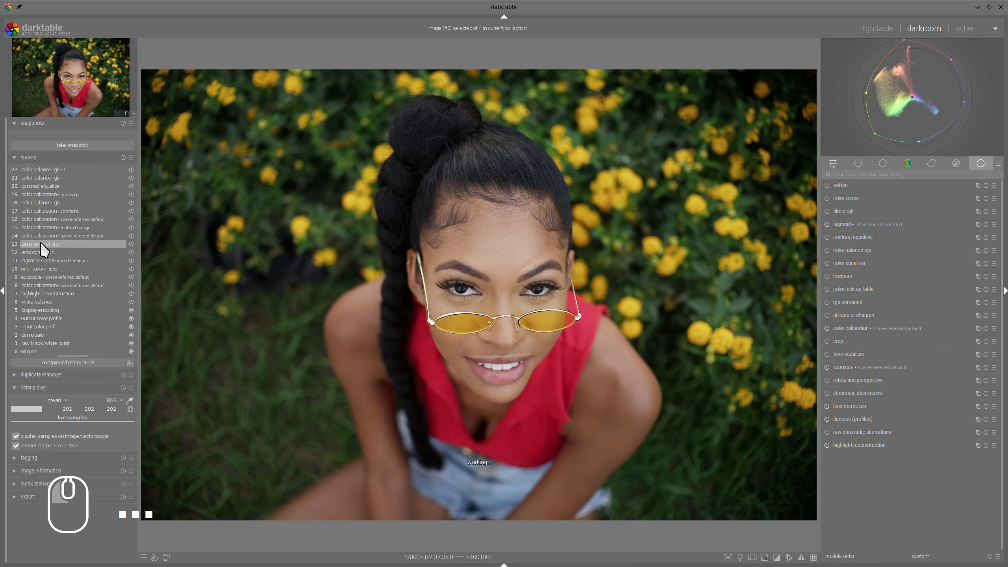
left_click(64, 145)
left_click(62, 137)
left_click(39, 172)
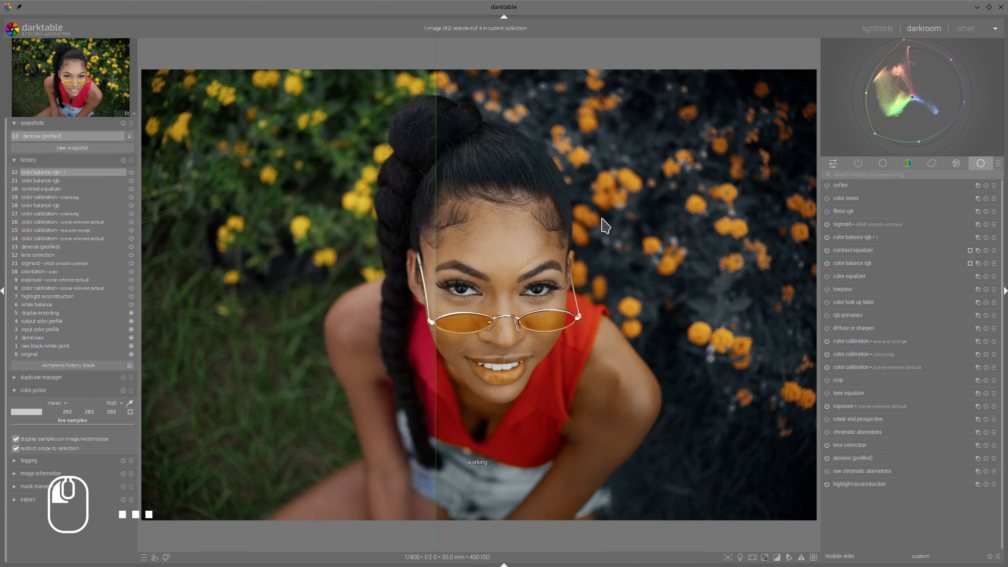
left_click_drag(605, 225, 127, 192)
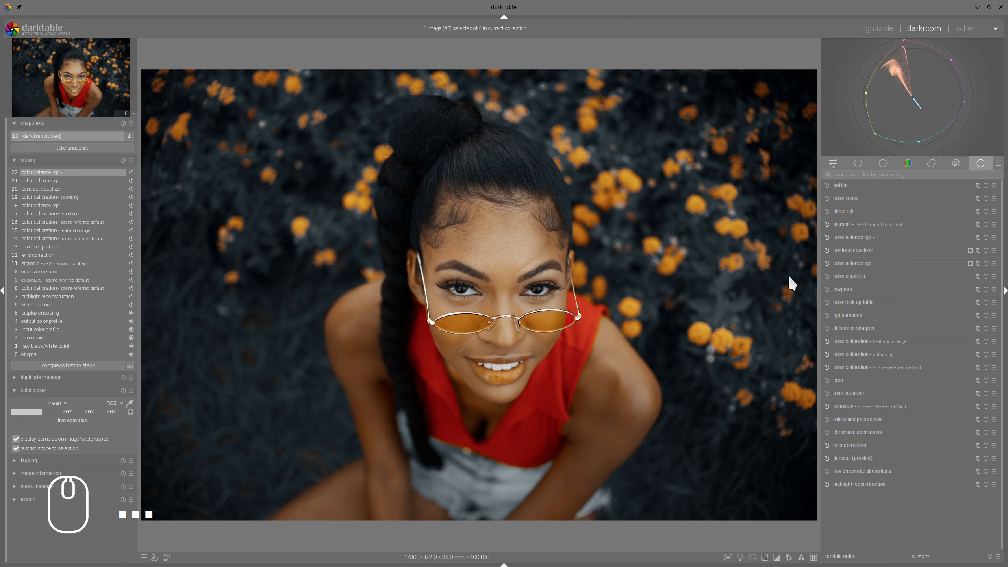
Enable rgb primaries with red hue at about -5.5° and red purity at about +12%, check against the snapshot, and collapse the module
left_click(826, 315)
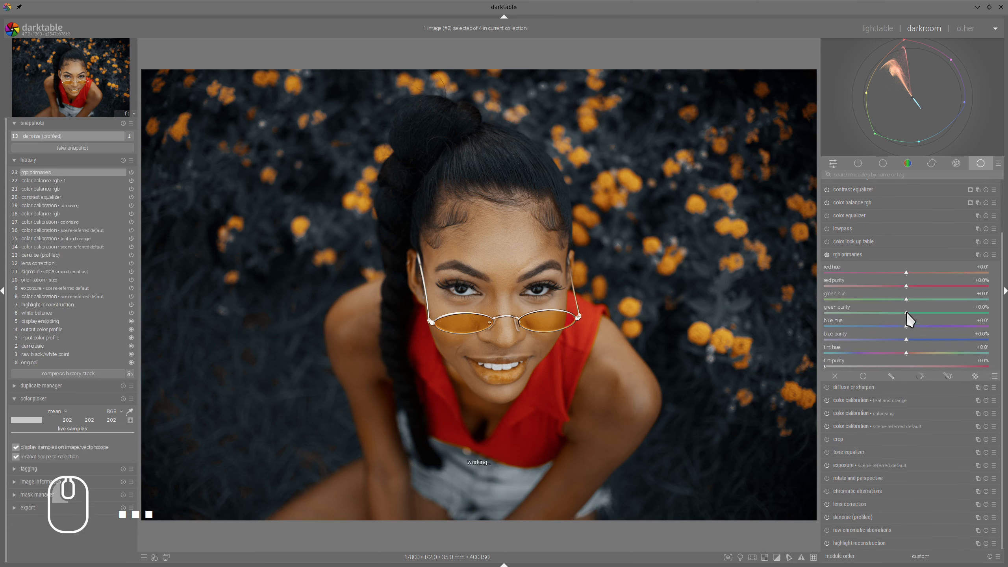
mouse_move(893, 274)
left_mouse_down()
mouse_move(904, 279)
mouse_move(881, 275)
mouse_move(893, 275)
left_mouse_up()
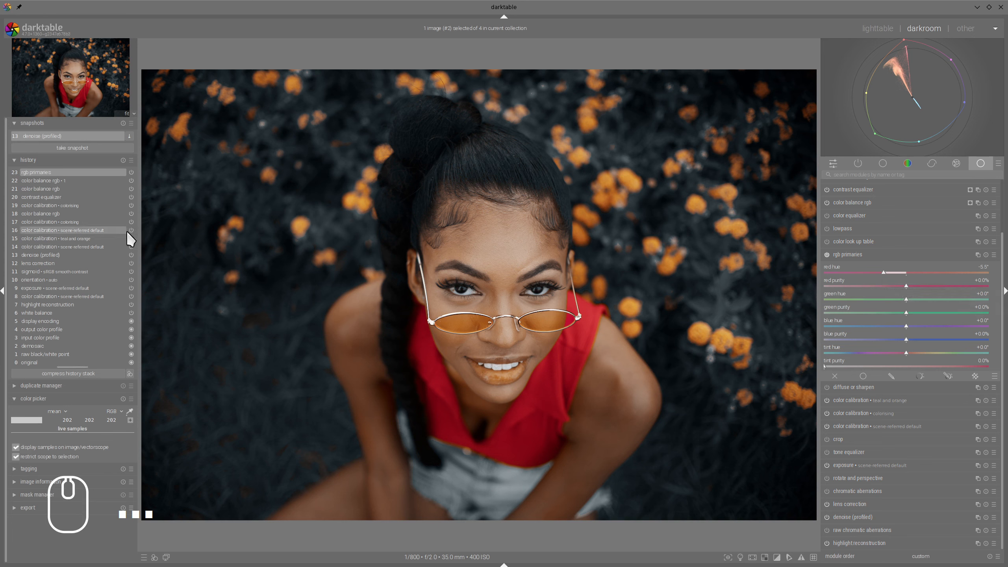
left_click(100, 135)
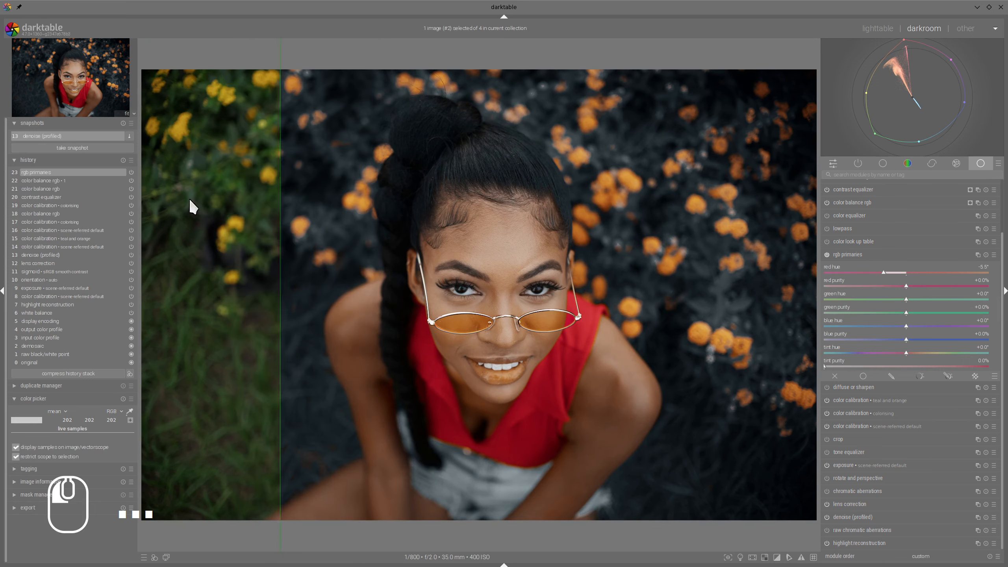
left_click(194, 206)
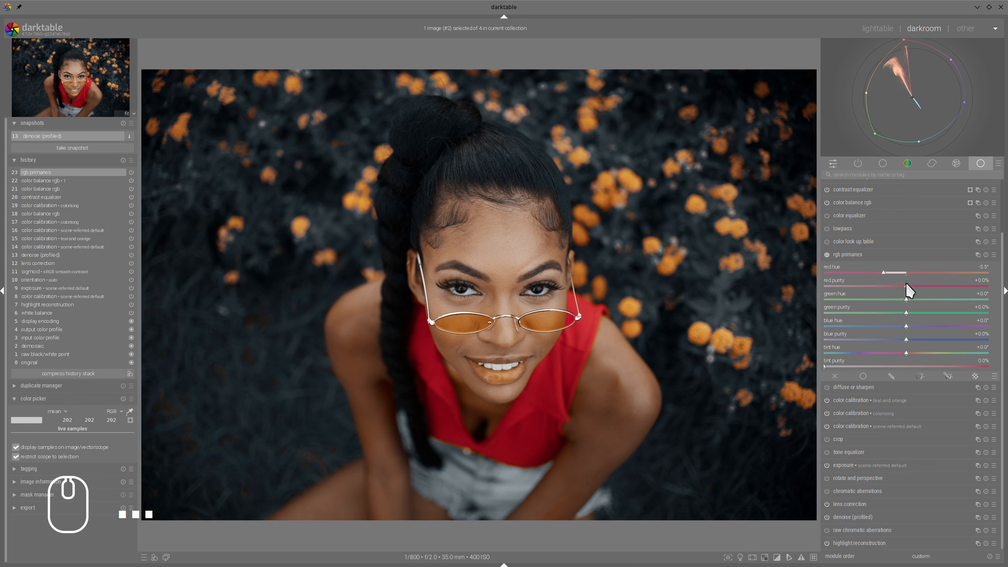
left_click_drag(906, 285, 924, 287)
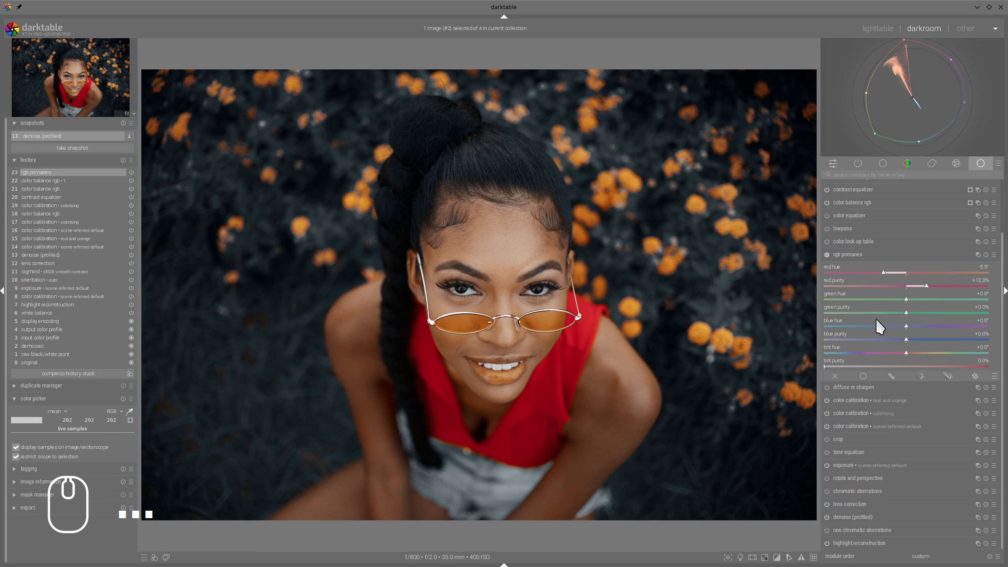
left_click(872, 258)
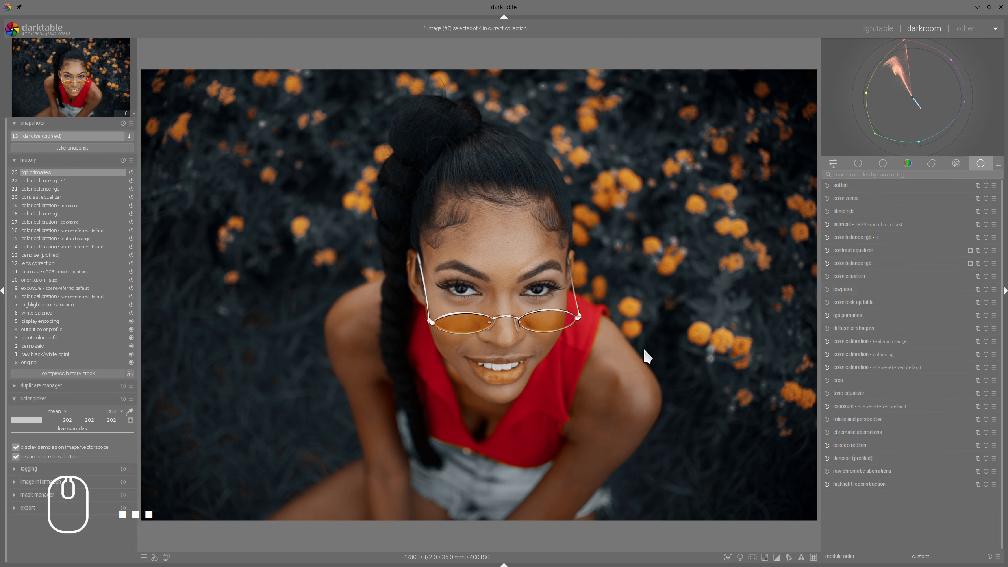